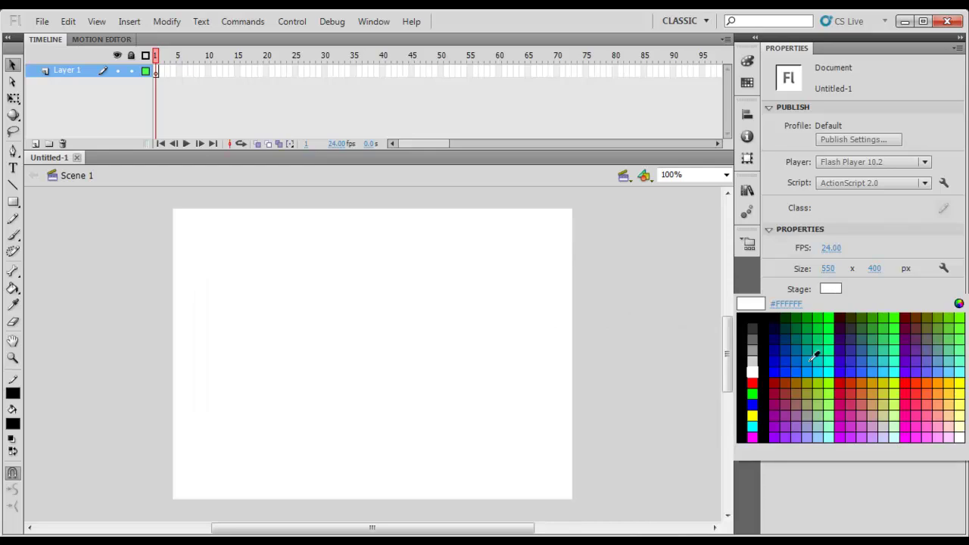
Set the stage background to a custom light blue
click(816, 363)
click(825, 293)
click(957, 304)
drag(629, 236, 641, 194)
click(350, 378)
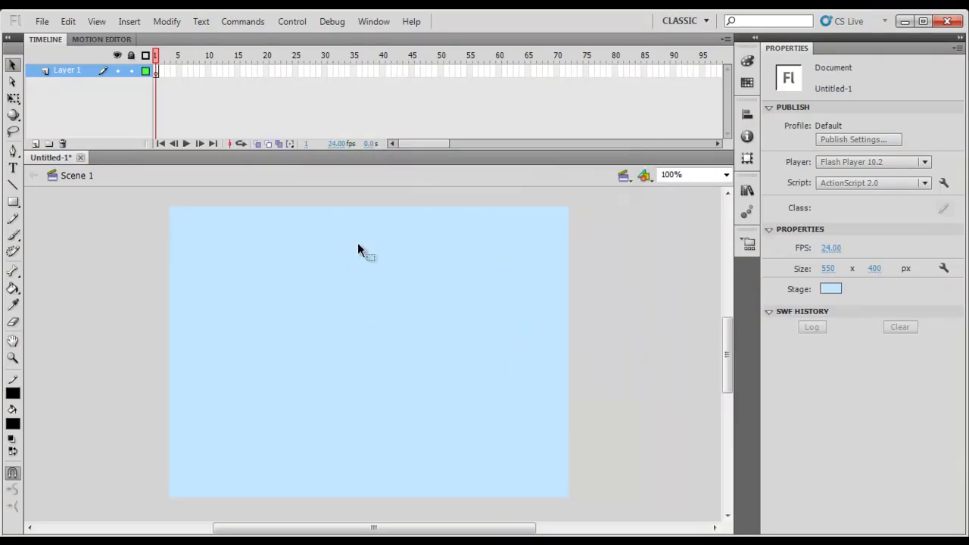
Choose the Rectangle tool and set its fill to a custom orange-brown, #BF642D
click(13, 201)
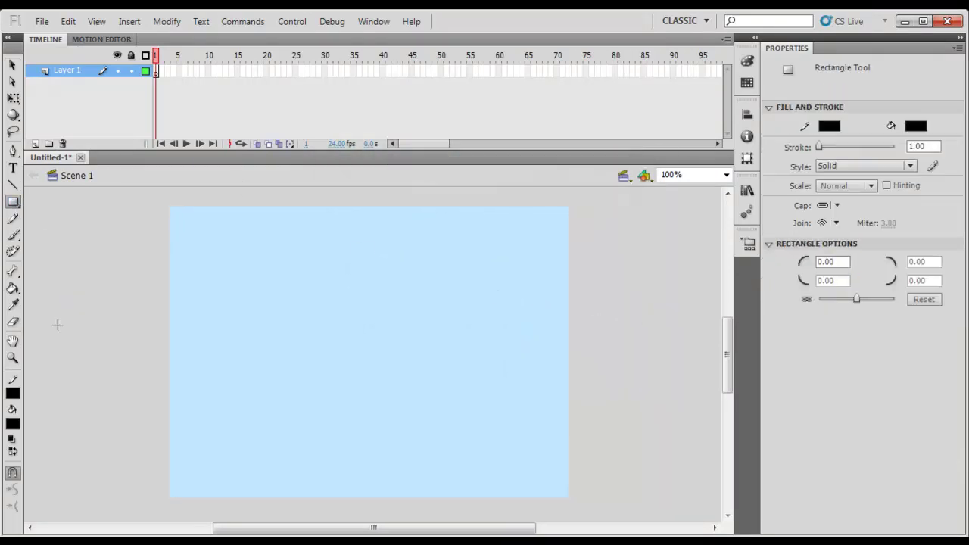
click(13, 424)
click(231, 261)
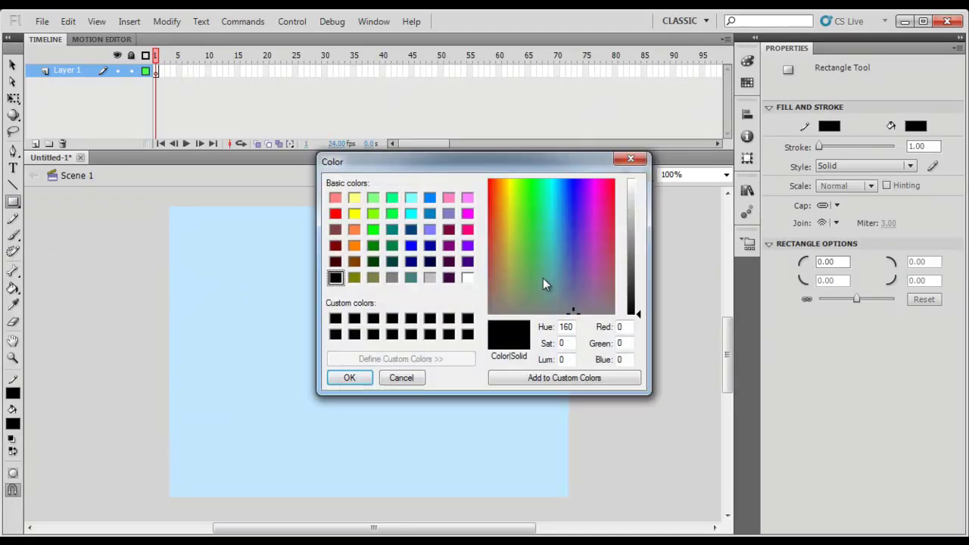
drag(574, 211, 496, 192)
mouse_move(636, 235)
mouse_down()
mouse_move(637, 274)
mouse_move(638, 244)
mouse_up()
drag(500, 197, 496, 230)
drag(638, 246, 641, 258)
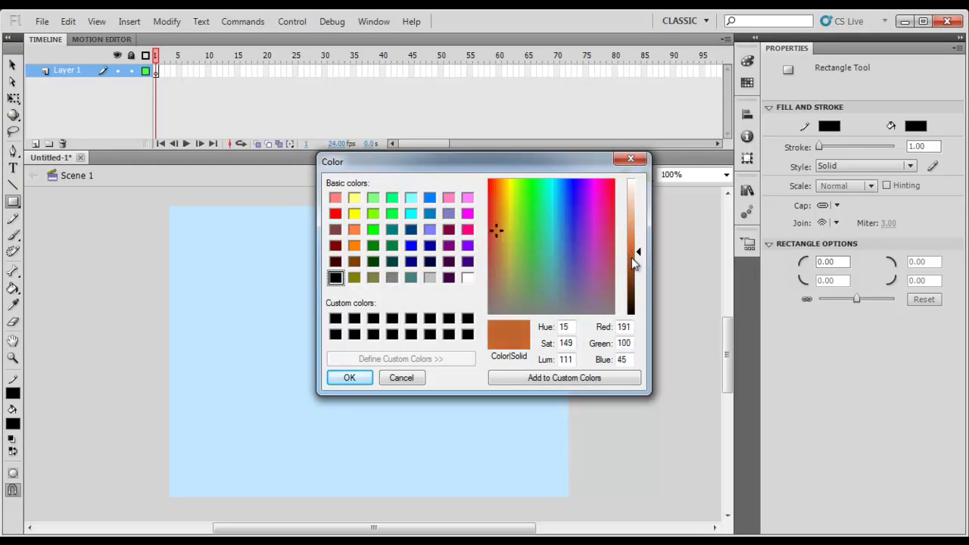
click(349, 377)
Draw a brown rectangle about 495 by 97 px across the lower part of the stage and delete its outline
mouse_move(190, 459)
mouse_down()
mouse_move(325, 413)
mouse_move(533, 366)
mouse_move(551, 390)
mouse_up()
key(v)
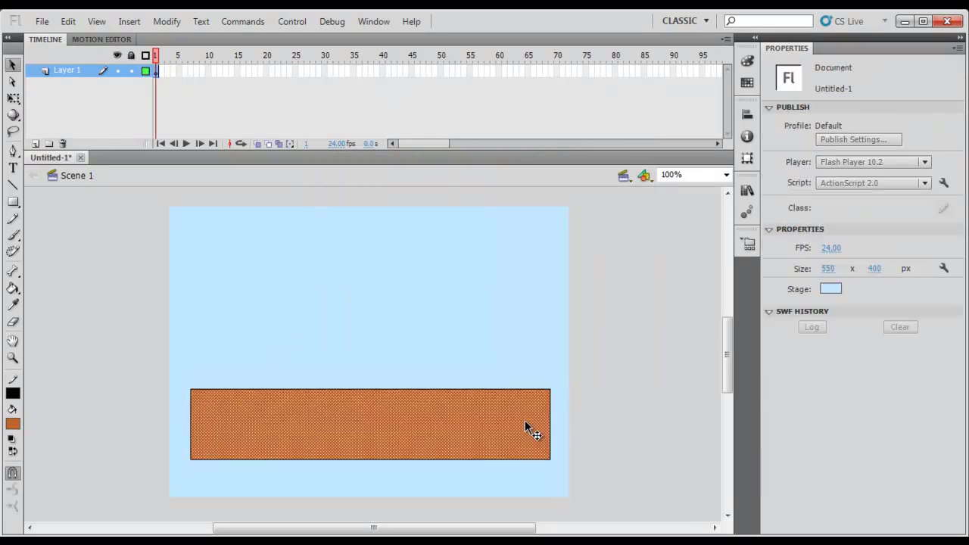
click(525, 426)
click(634, 418)
double_click(552, 413)
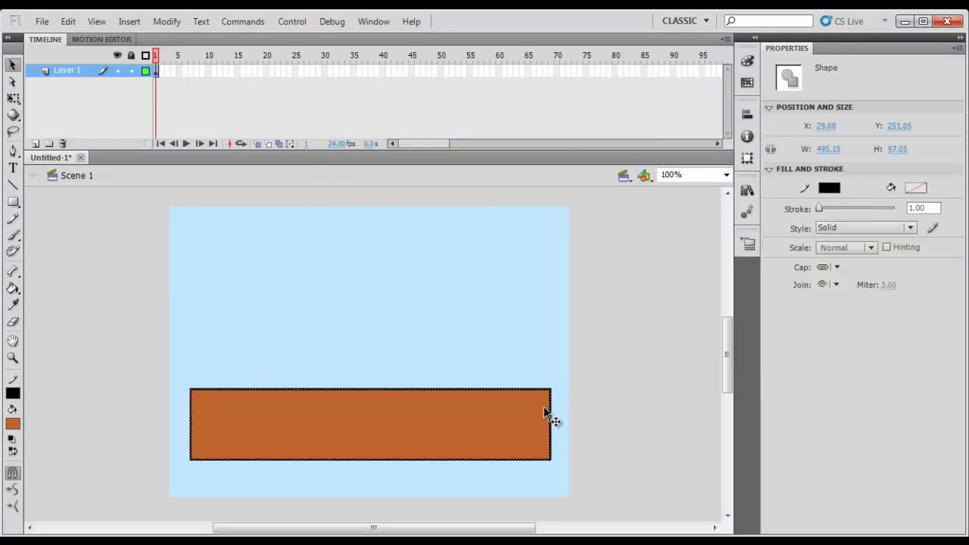
key(Delete)
Match the brown rectangle's width to the stage and align it to the stage's bottom edge
click(528, 427)
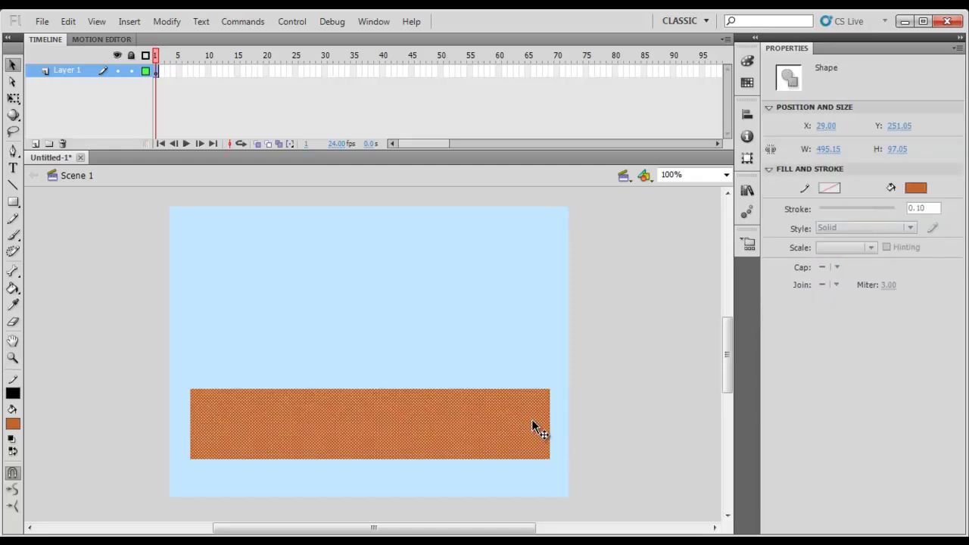
key(ctrl+k)
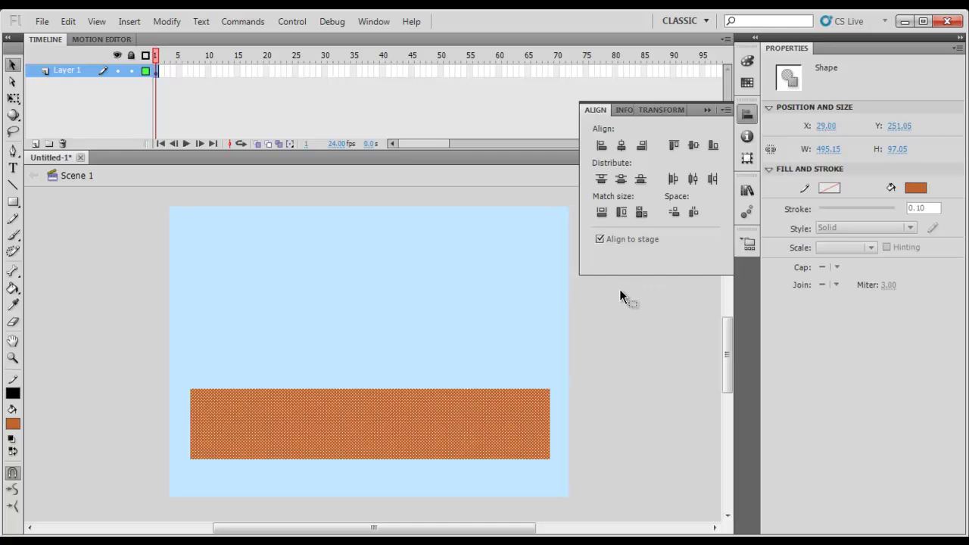
click(603, 213)
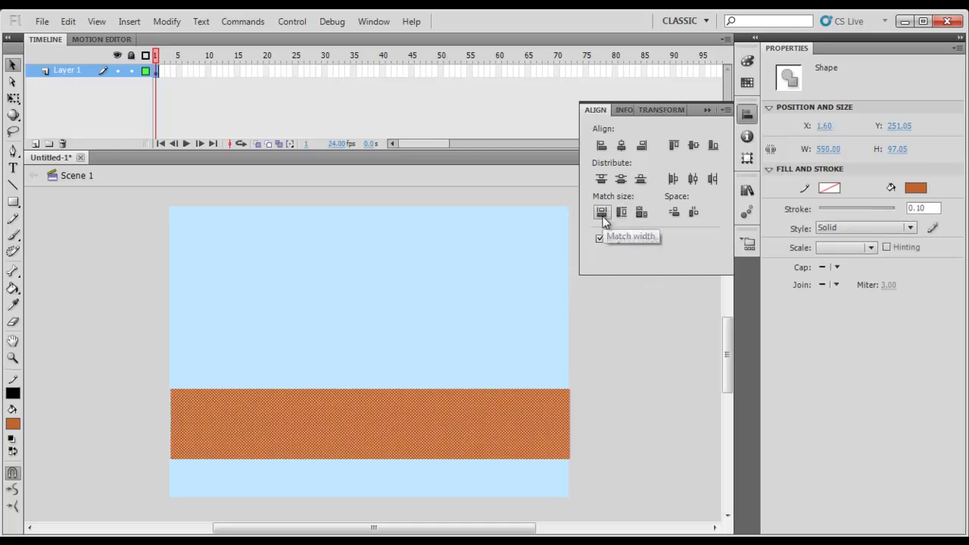
click(641, 179)
click(628, 370)
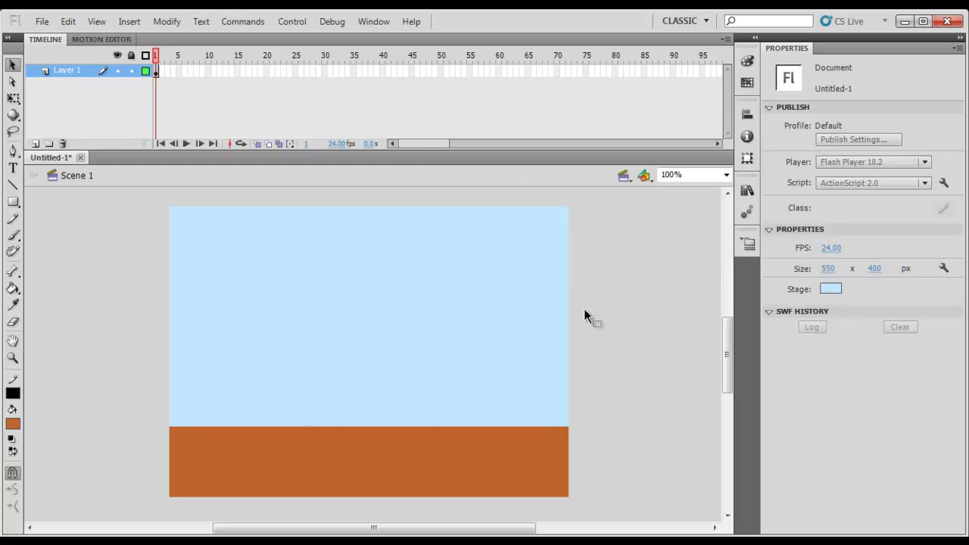
Lock the ground layer, add a new layer above it, and draw a pink circle without a stroke above the ground
click(35, 144)
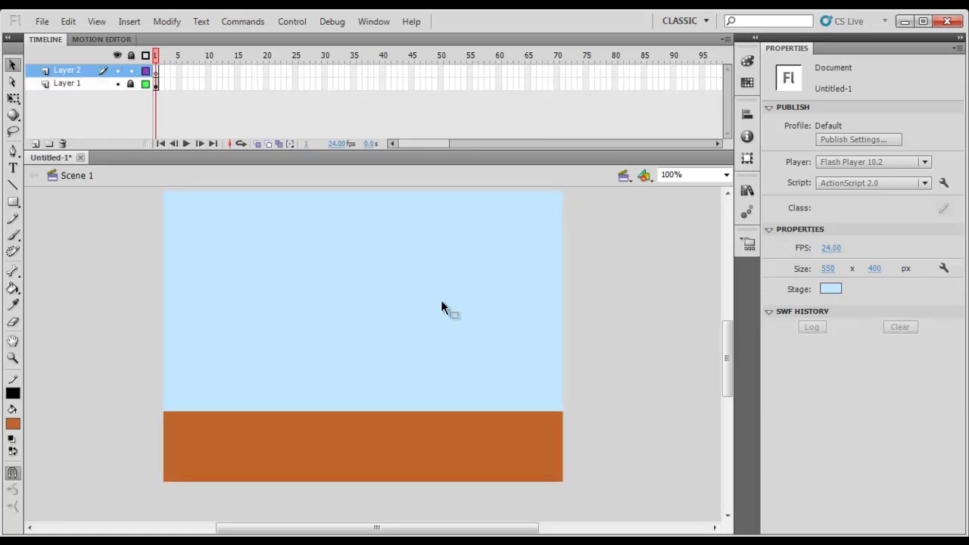
key(ctrl+equal)
click(14, 203)
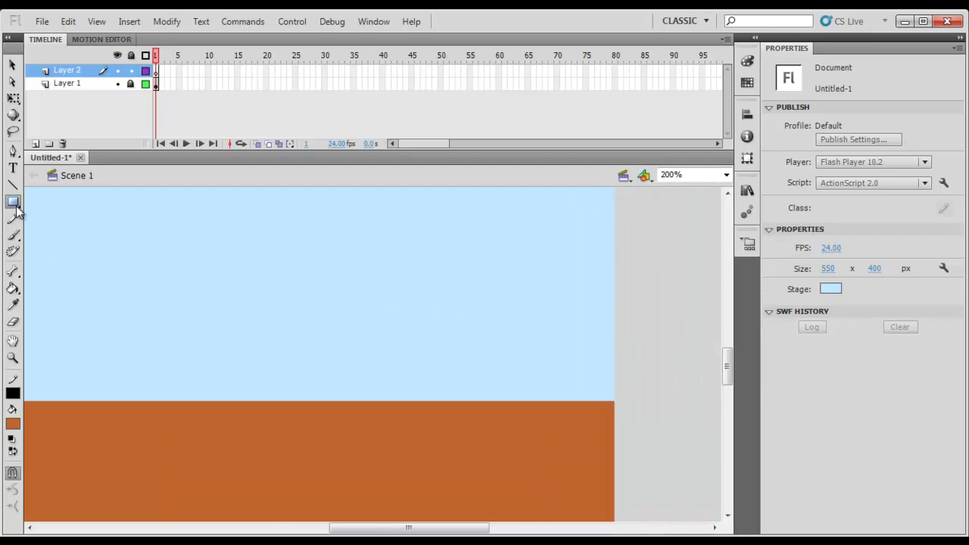
click(16, 212)
click(43, 217)
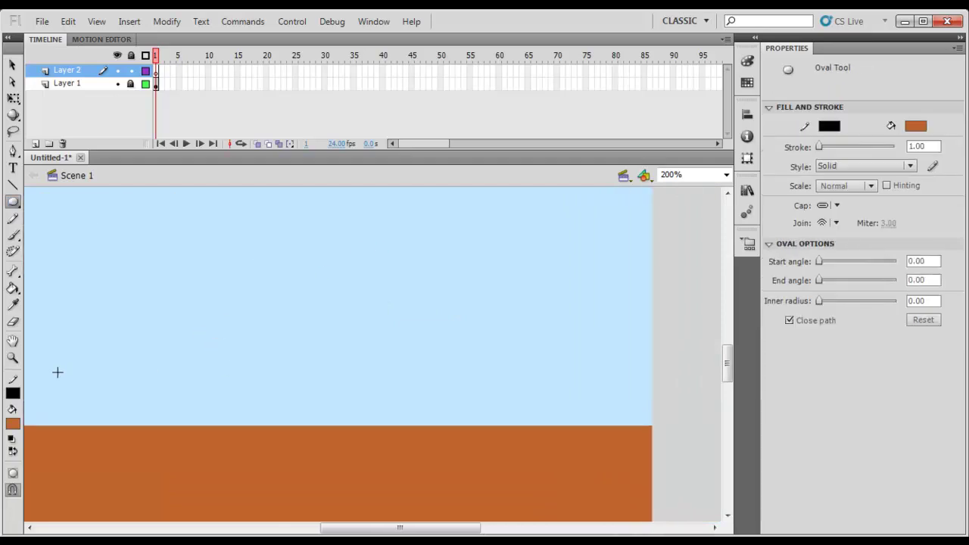
click(13, 393)
click(215, 232)
click(13, 424)
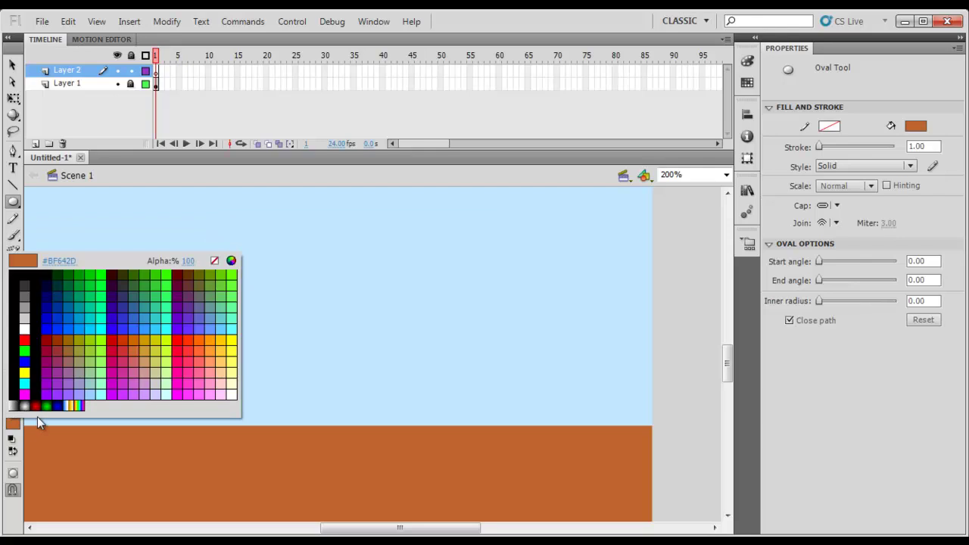
click(201, 370)
drag(562, 248, 426, 387)
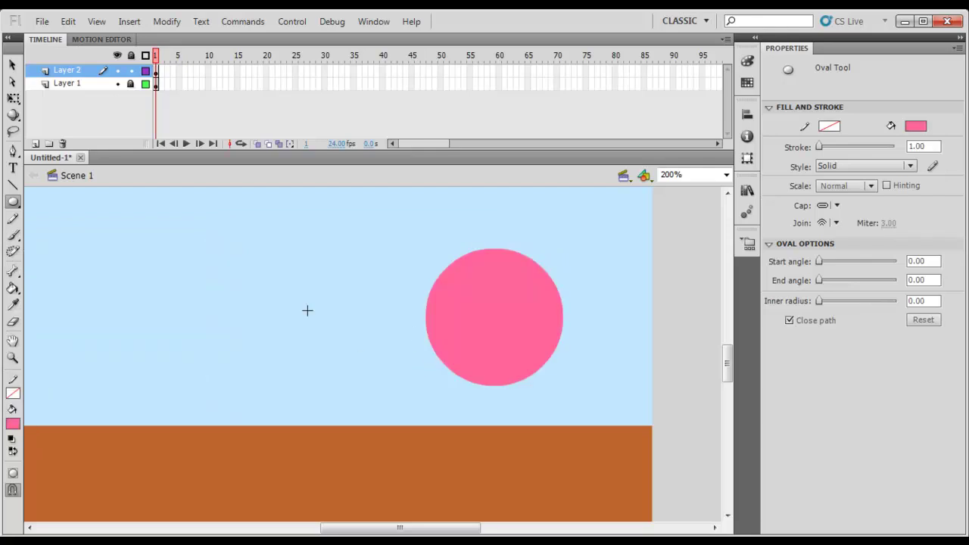
Draw a pink rectangle beside the circle and move it to overlap and merge with the circle's left side
click(12, 206)
click(85, 202)
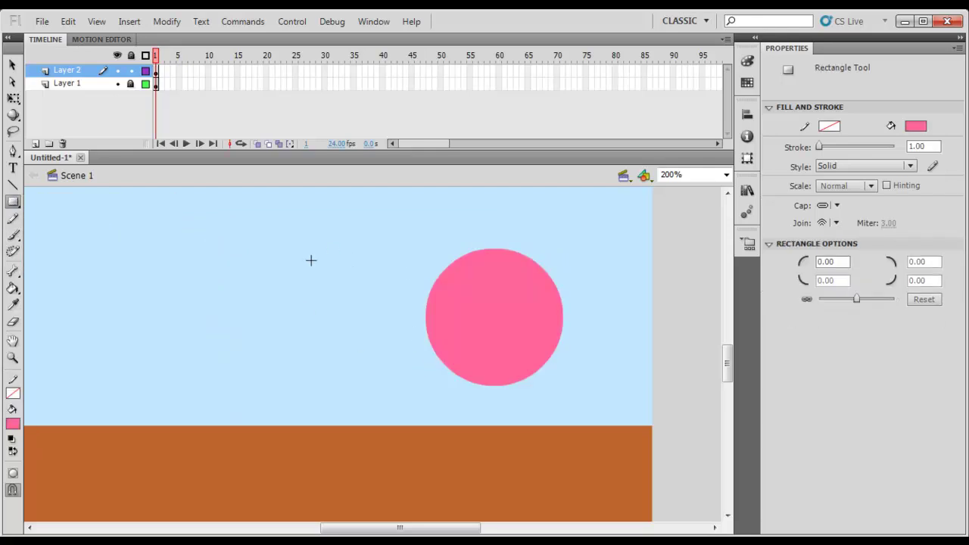
drag(200, 248, 390, 358)
key(v)
click(275, 309)
drag(275, 310, 388, 318)
click(339, 242)
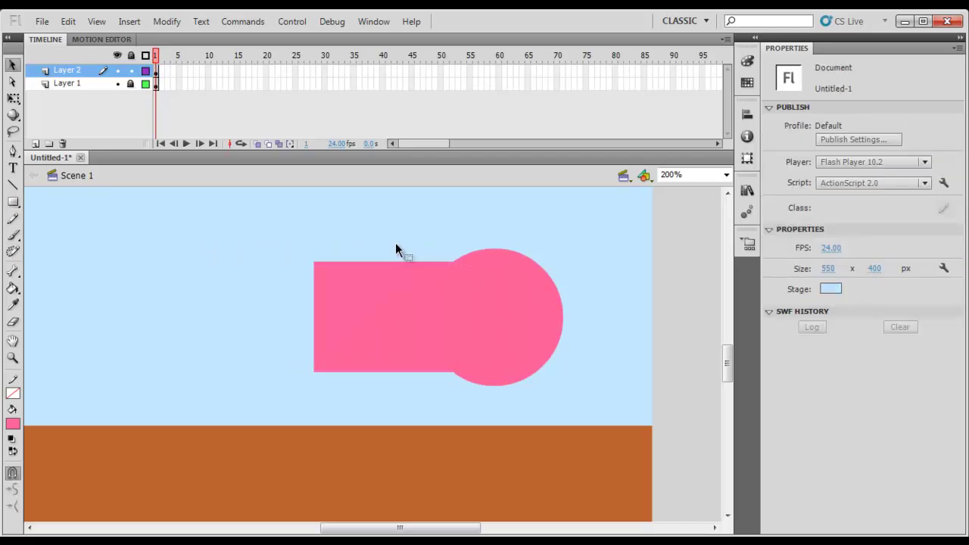
Reshape the merged pink shape into a cannon barrel that tapers towards its left end
drag(453, 263, 314, 262)
mouse_move(453, 371)
mouse_down()
mouse_move(422, 372)
mouse_move(449, 368)
mouse_move(456, 355)
mouse_up()
drag(316, 369, 317, 343)
click(313, 343)
drag(485, 383, 487, 379)
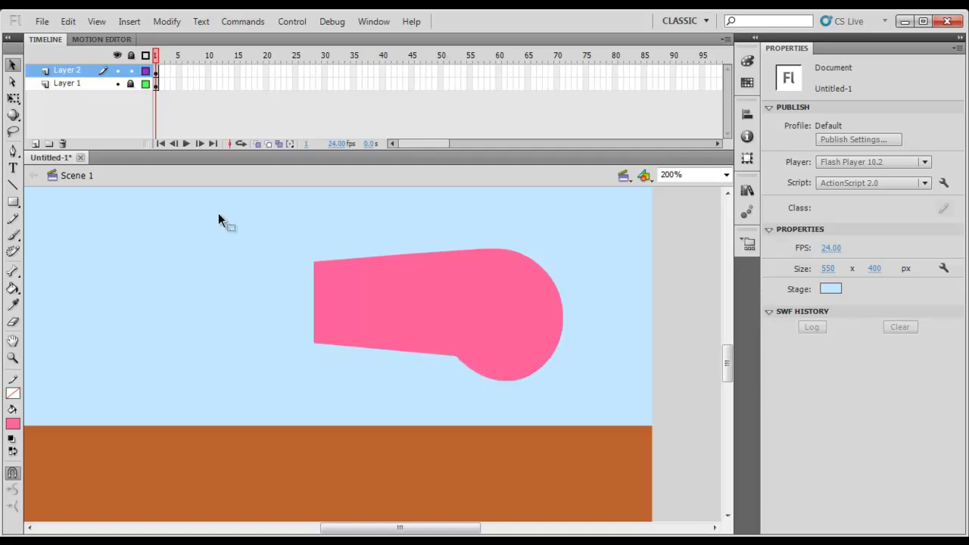
Draw a narrow vertical rectangle primitive about 12 by 98 px left of the barrel and fully round its corners
drag(13, 202, 53, 238)
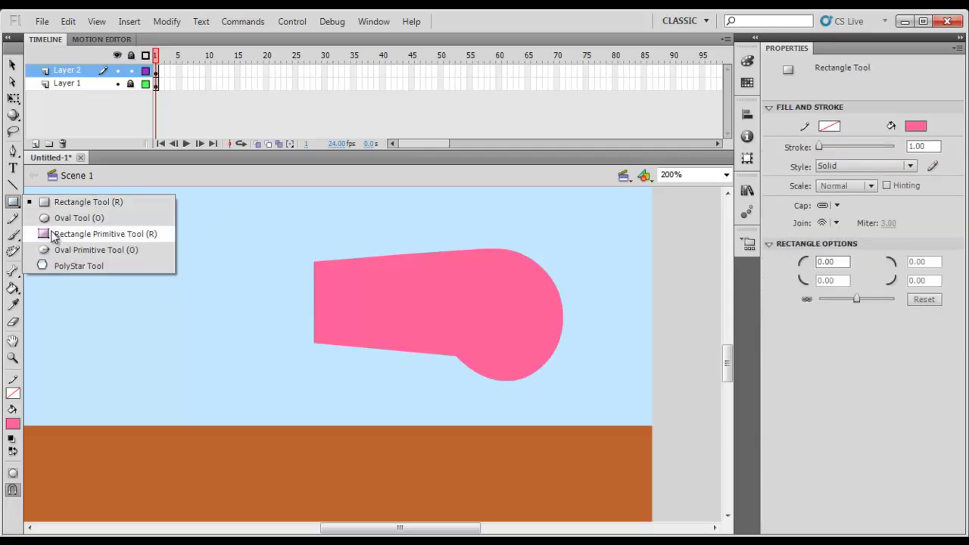
click(53, 234)
drag(256, 235, 273, 380)
key(a)
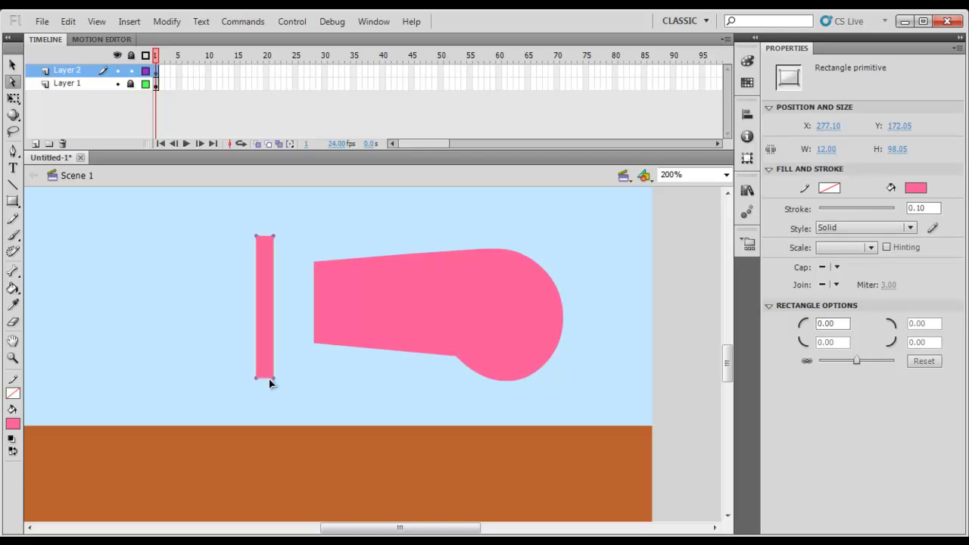
drag(267, 378, 264, 379)
Move the rounded bar onto the barrel's narrow end and break it apart into a plain shape
key(v)
click(272, 396)
drag(266, 342, 331, 367)
key(Up)
key(ctrl+b)
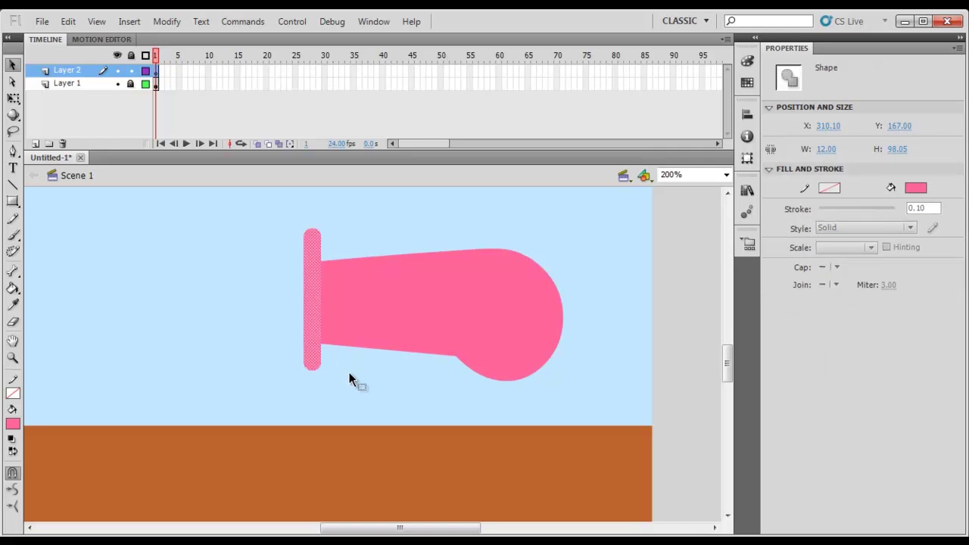
click(349, 372)
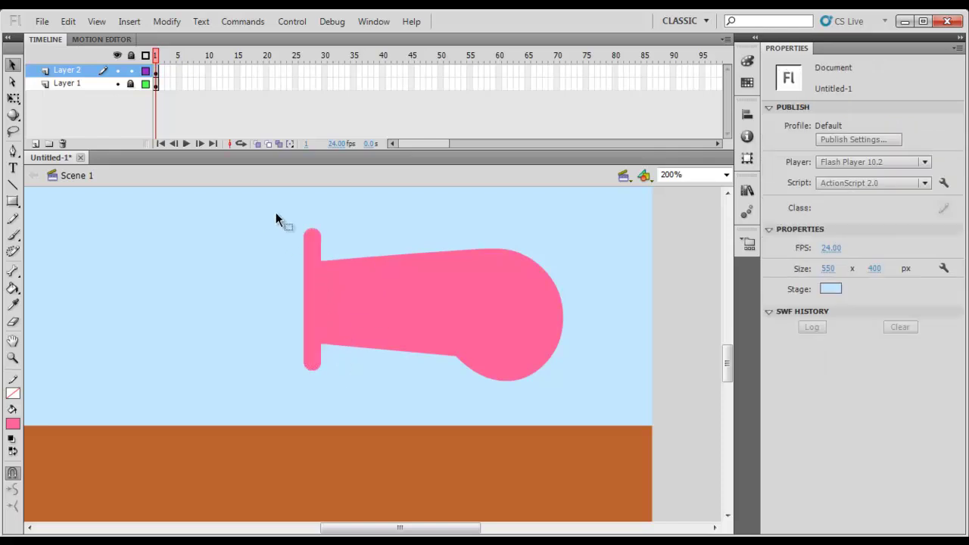
Shorten the muzzle rim at its upper end and group the cannon artwork
drag(273, 212, 330, 249)
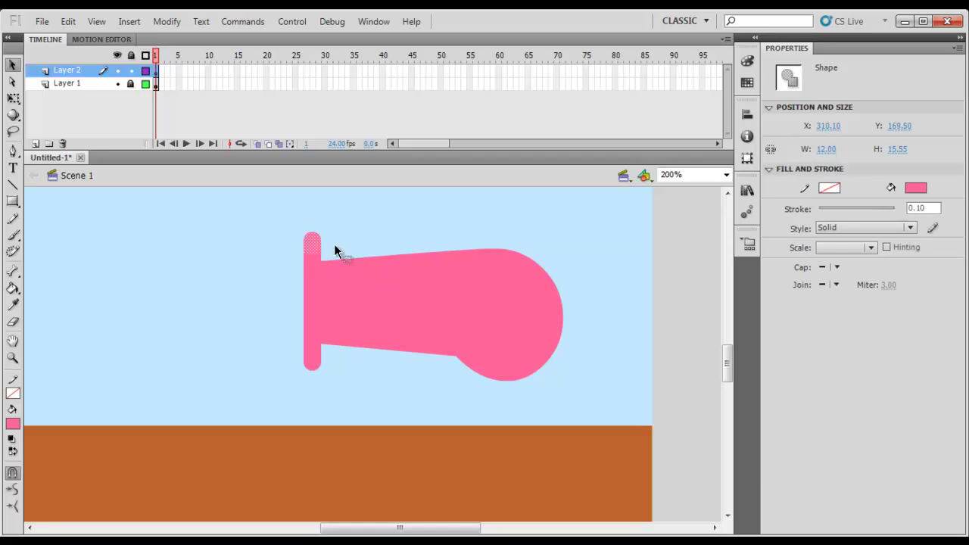
click(344, 239)
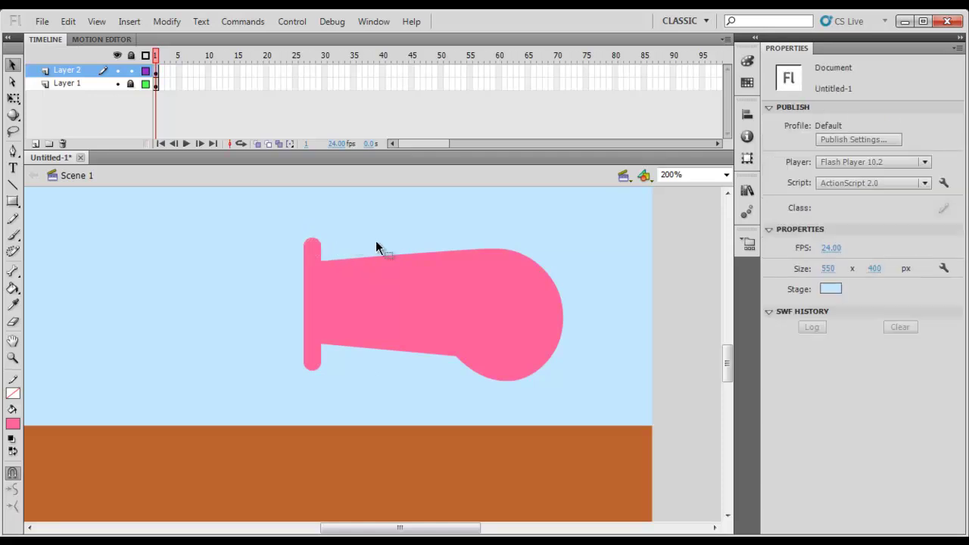
click(303, 352)
key(ctrl+g)
Move the cannon down so its rear overlaps the ground and rotate it slightly clockwise to raise the muzzle
drag(464, 341, 419, 410)
key(space)
drag(460, 385, 482, 295)
key(q)
drag(545, 219, 578, 230)
key(space)
drag(474, 305, 518, 294)
drag(512, 303, 472, 318)
click(630, 285)
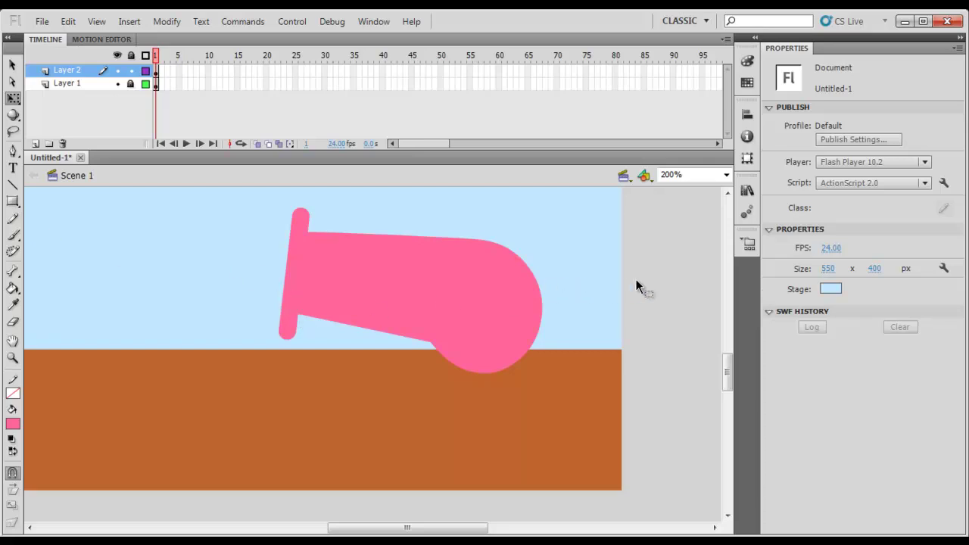
drag(501, 245, 530, 271)
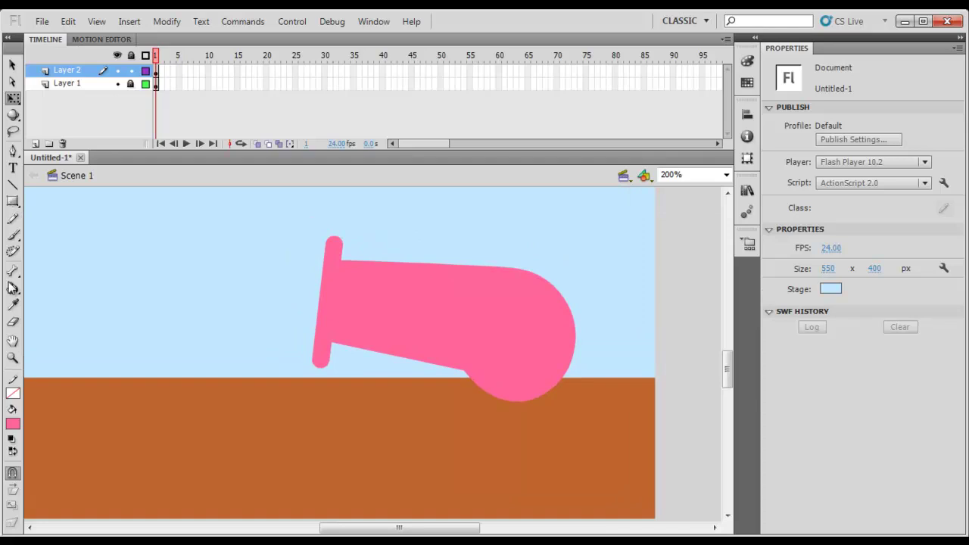
Choose the Oval tool and set its fill to a custom lighter tan derived from the ground's brown
key(o)
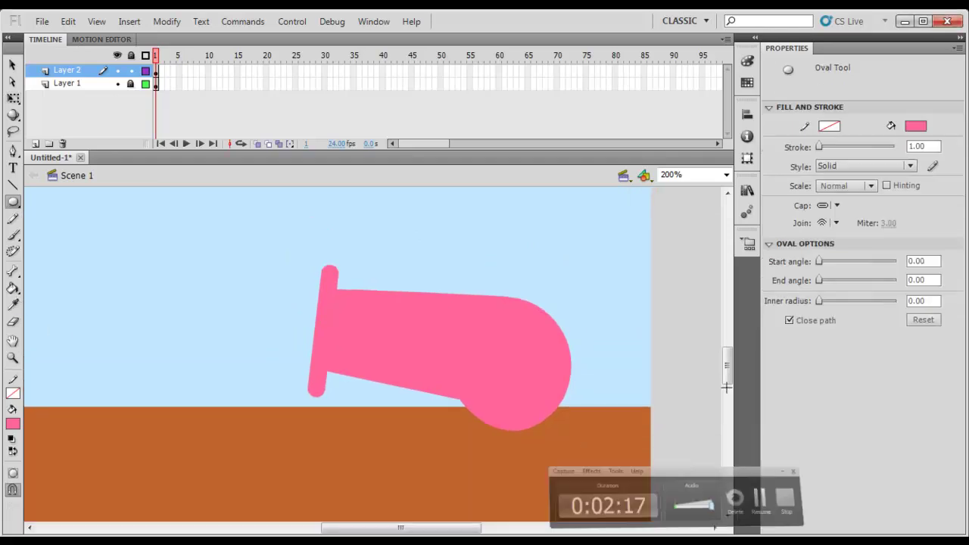
drag(571, 324, 521, 287)
drag(462, 320, 445, 309)
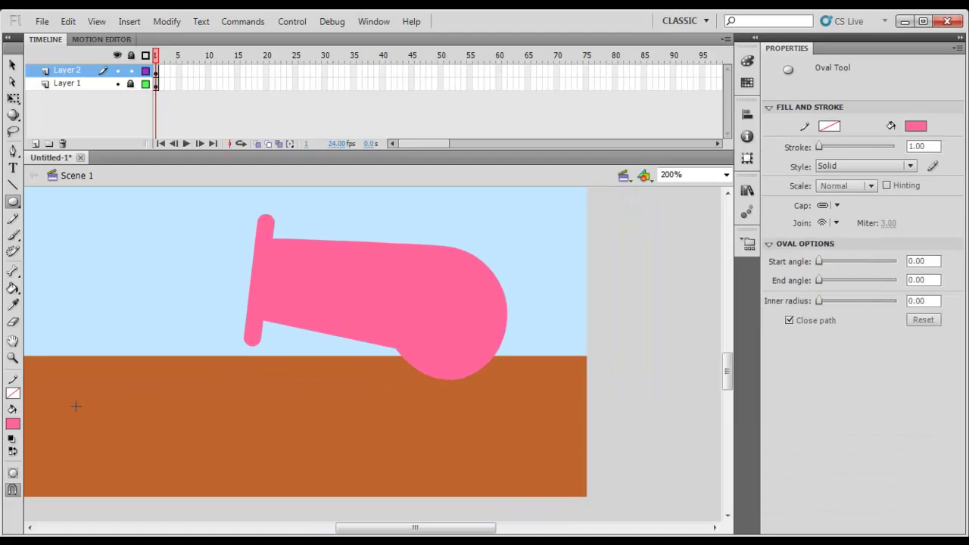
click(13, 423)
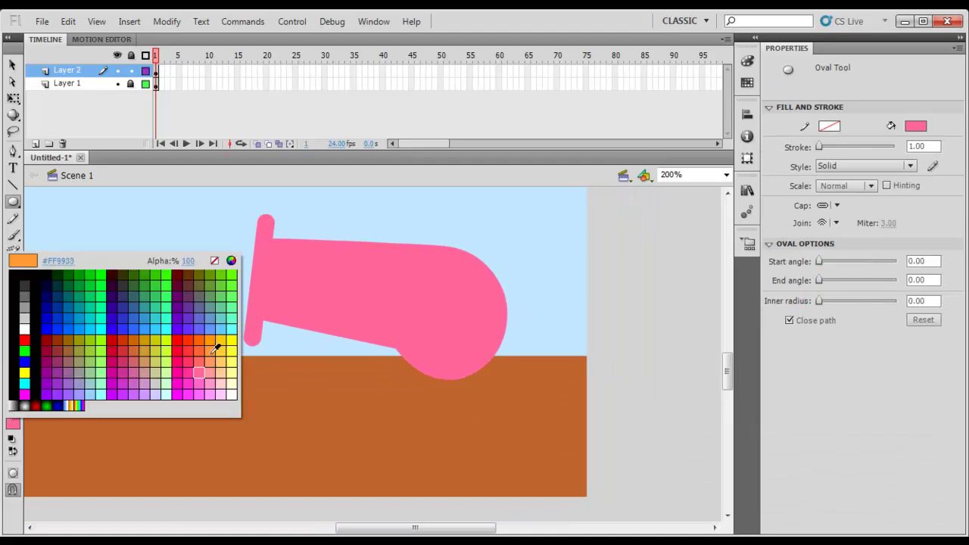
click(309, 406)
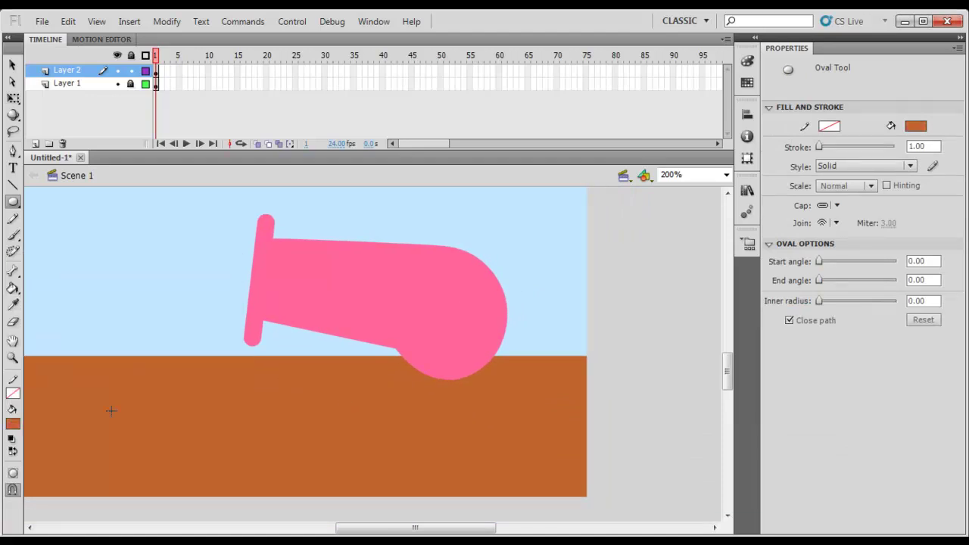
click(9, 424)
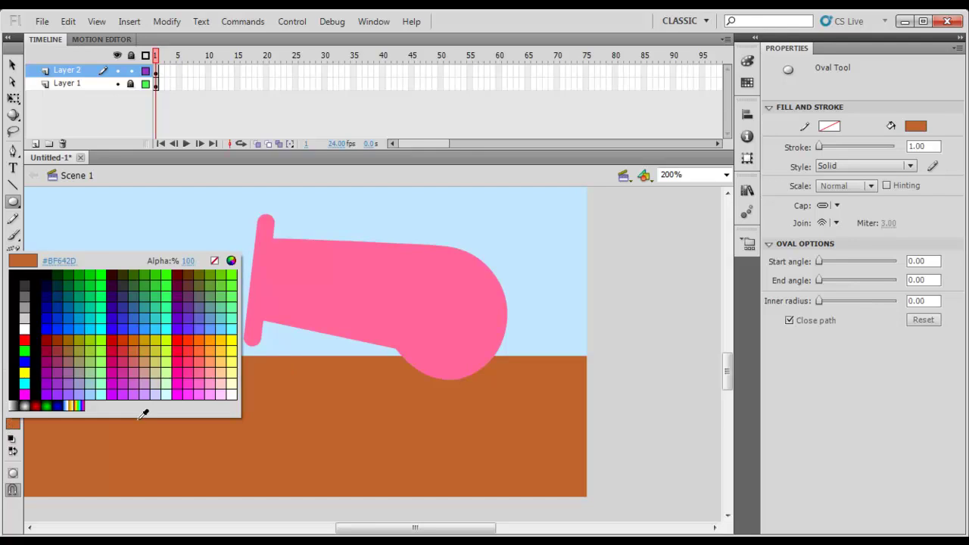
click(231, 261)
mouse_move(639, 251)
mouse_down()
mouse_move(636, 223)
mouse_move(637, 235)
mouse_up()
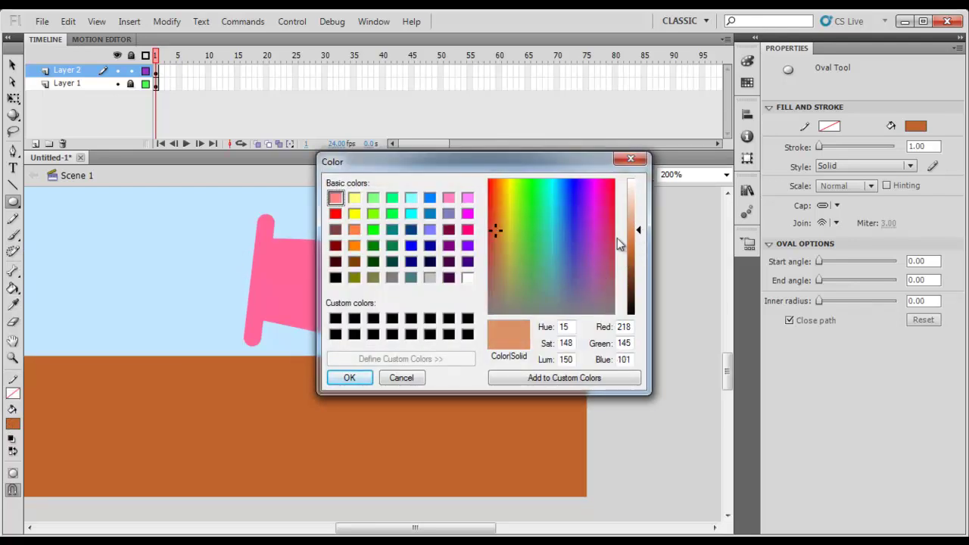
drag(495, 233, 499, 222)
mouse_move(635, 230)
mouse_down()
mouse_move(637, 220)
mouse_move(637, 230)
mouse_up()
click(349, 378)
Draw a tan circle without a stroke to the left of the cannon's muzzle
drag(117, 245, 225, 327)
key(v)
click(191, 318)
click(177, 215)
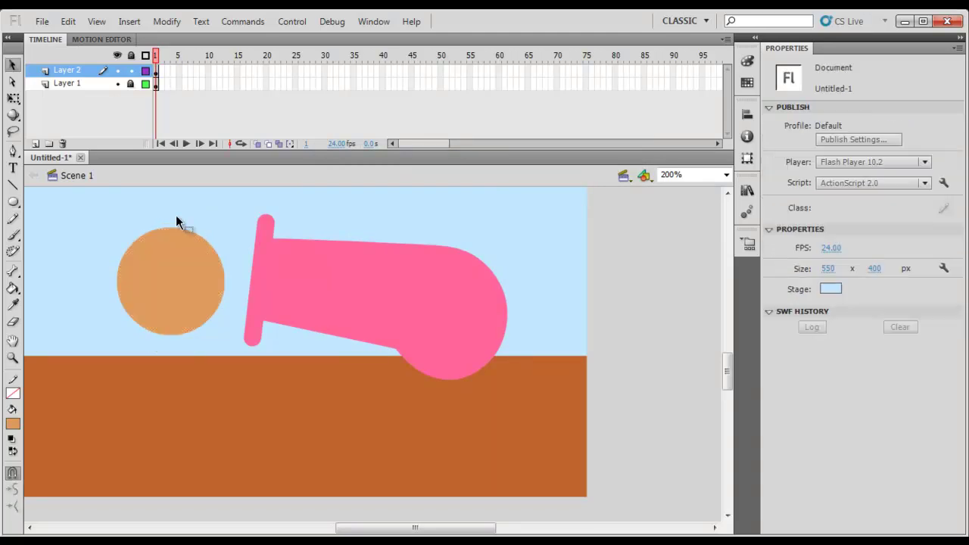
Cut a narrow wedge-shaped notch out of the tan circle's top and bottom edges
drag(172, 249, 207, 248)
key(Delete)
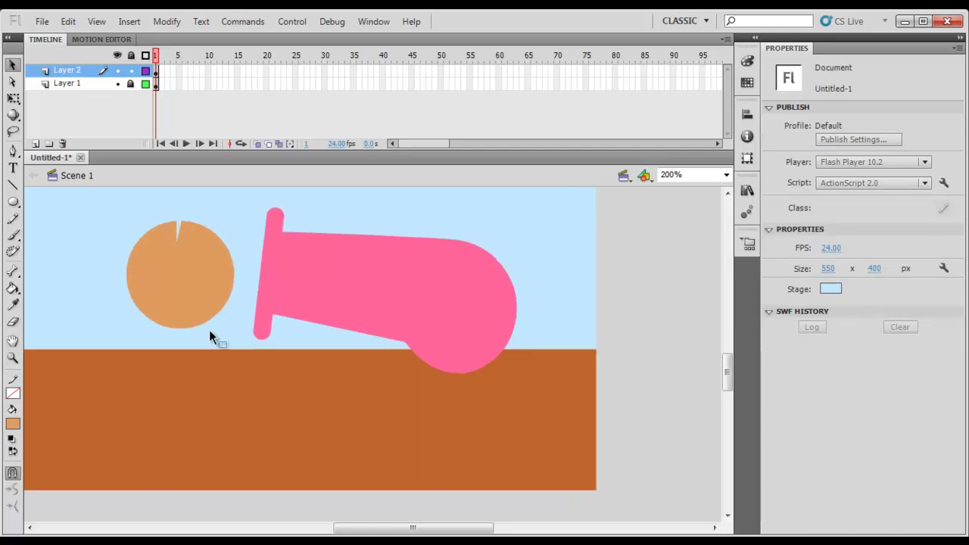
drag(182, 307, 176, 306)
key(Delete)
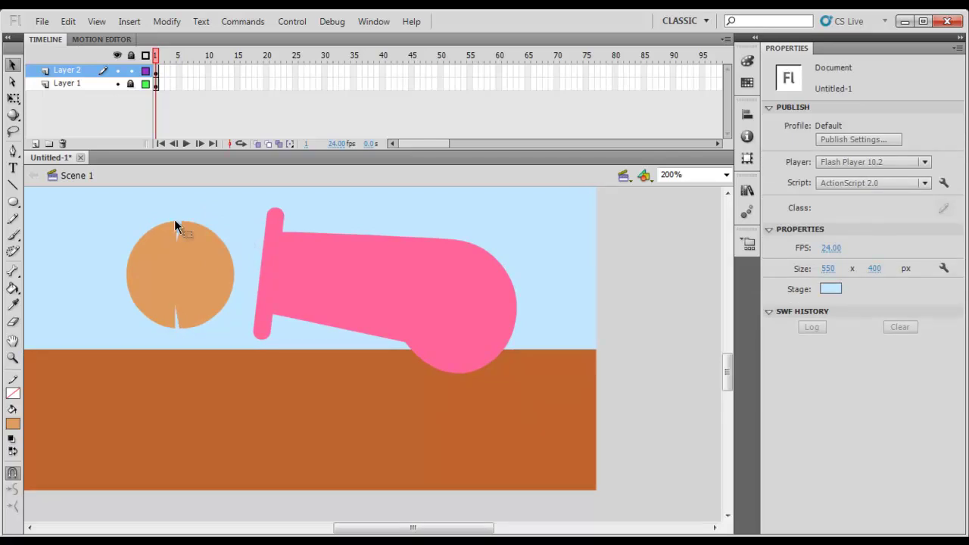
Draw a small strokeless circle about 17.5 px wide in dark brown (#894F1B), beside the notched tan circle on the side away from the cannon
click(13, 203)
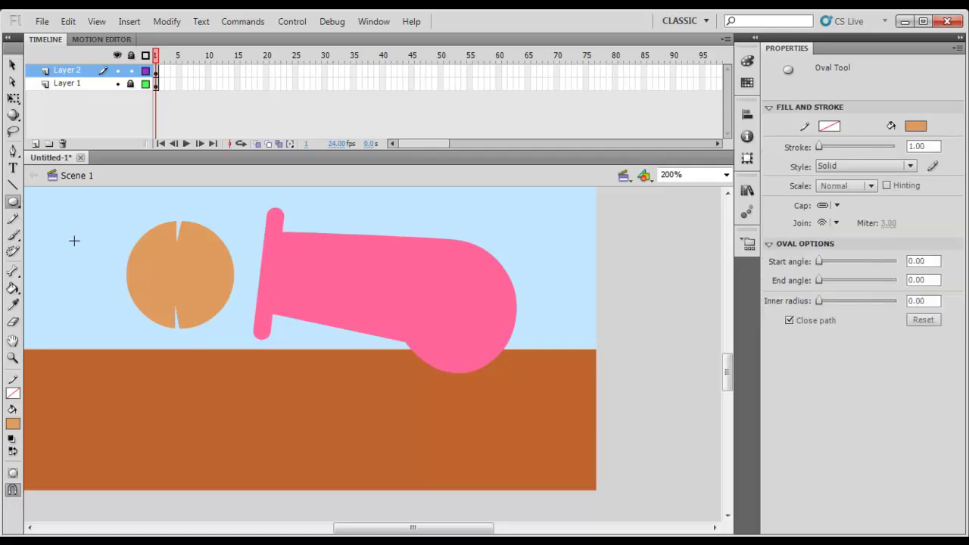
click(14, 425)
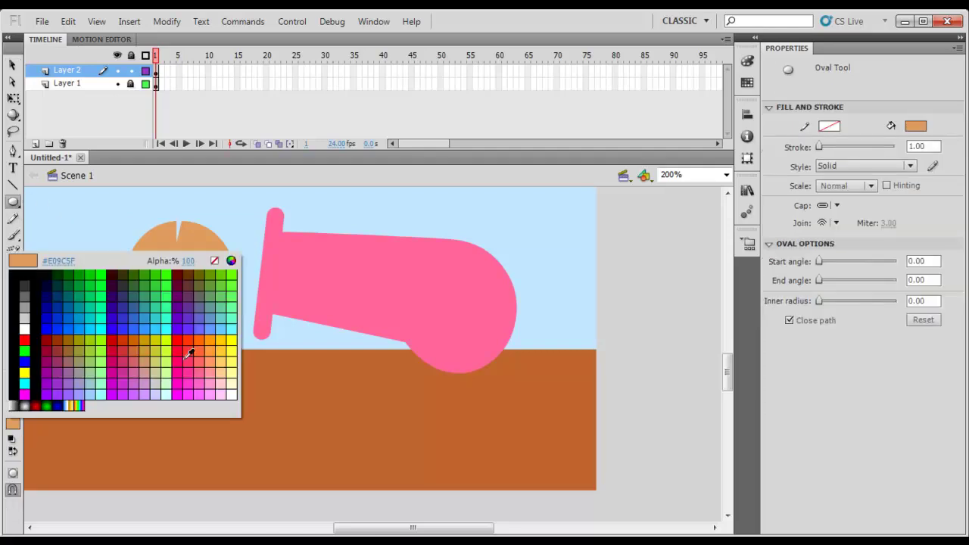
click(230, 261)
drag(640, 230, 640, 272)
click(341, 378)
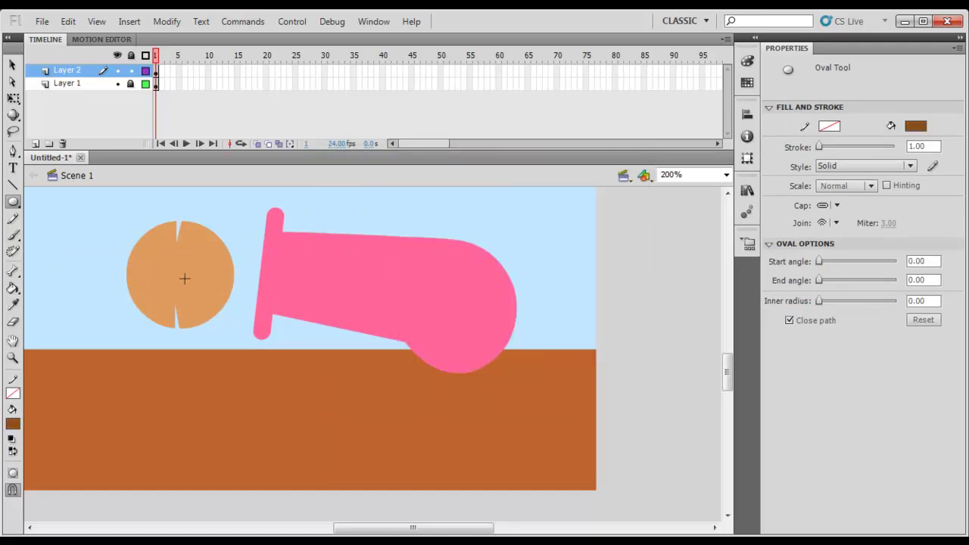
drag(94, 272, 104, 261)
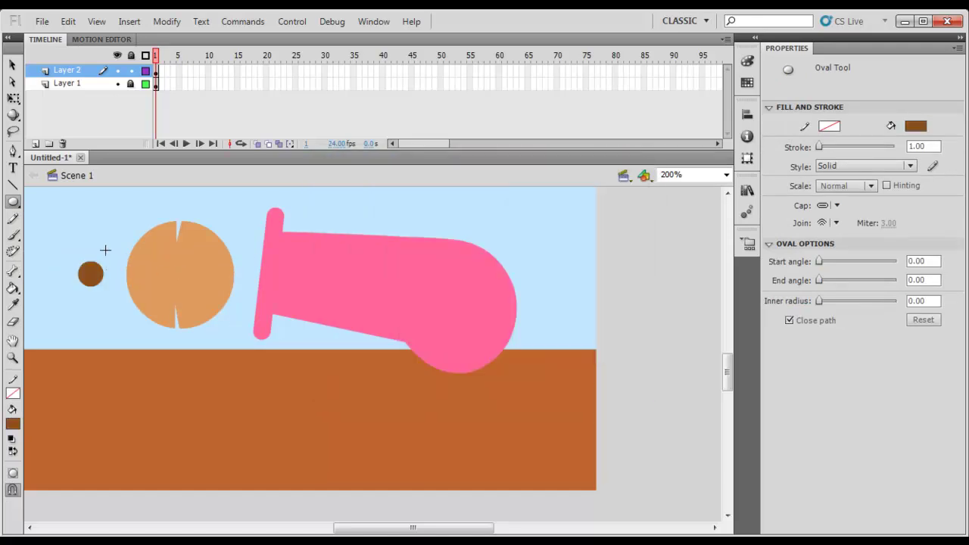
Group the small dark brown circle and move it to the centre of the notched tan circle as a hub
key(b)
key(v)
click(100, 277)
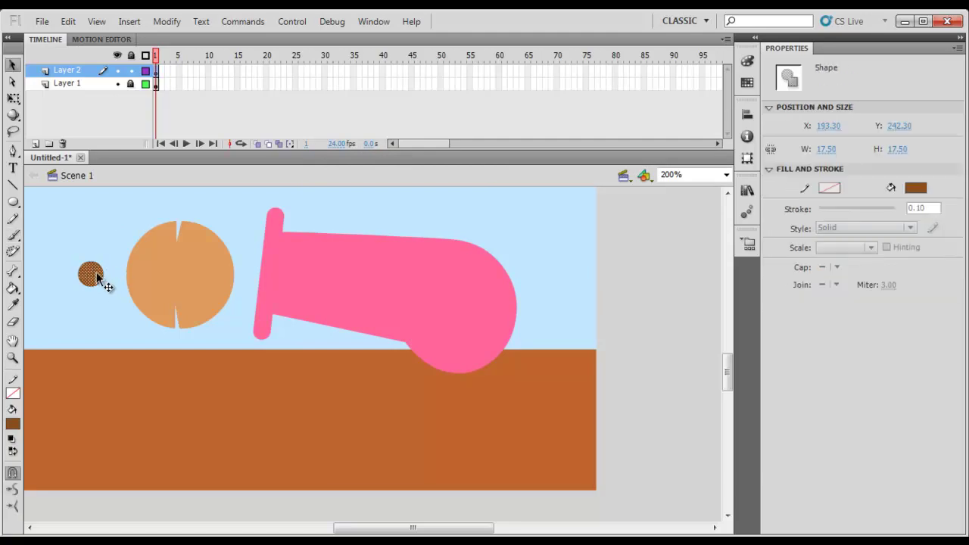
key(ctrl+g)
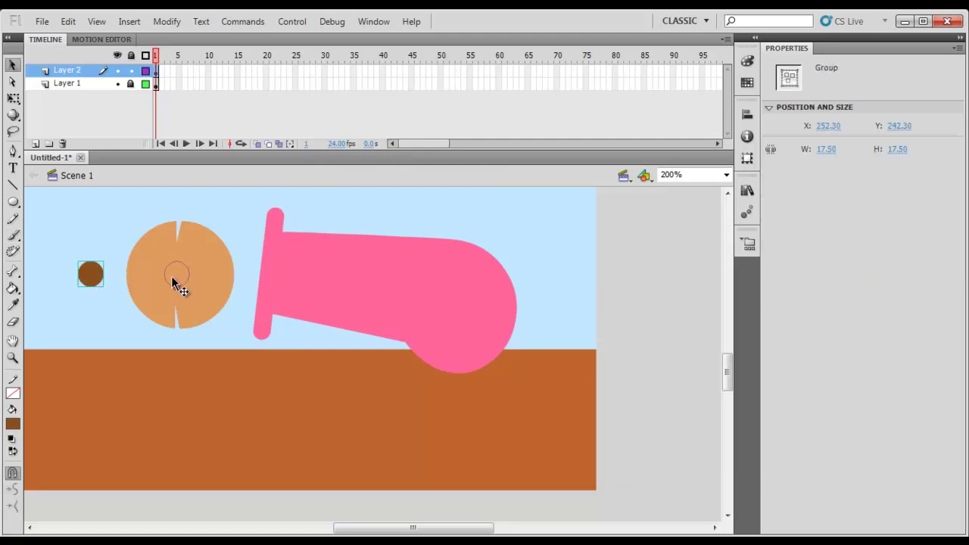
drag(172, 278, 173, 278)
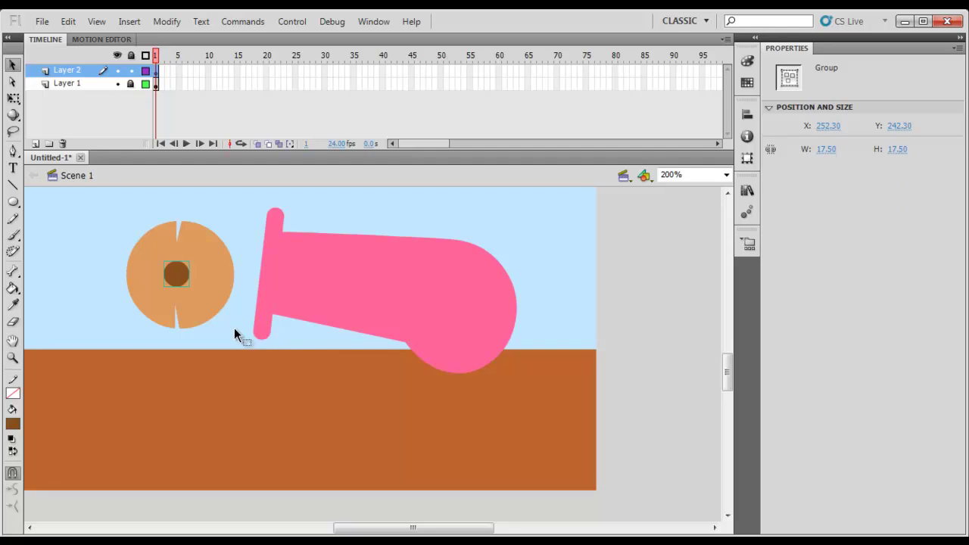
Recolour the notched tan circle with a custom reddish brown
click(235, 328)
click(217, 304)
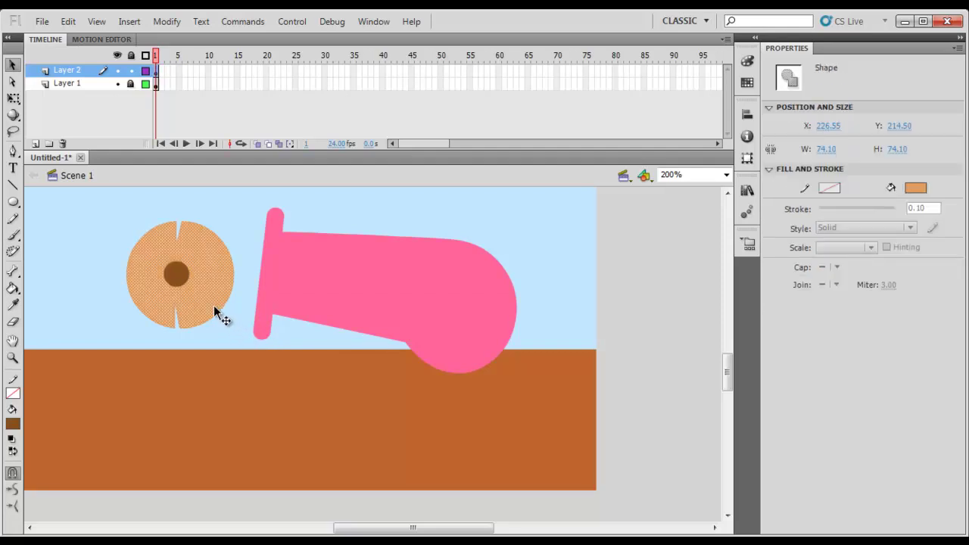
click(13, 424)
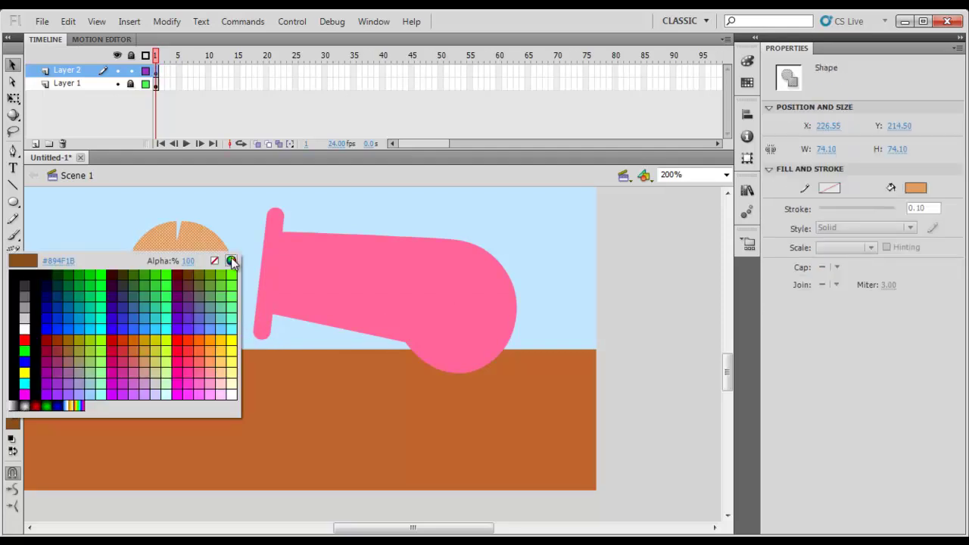
click(231, 260)
click(497, 221)
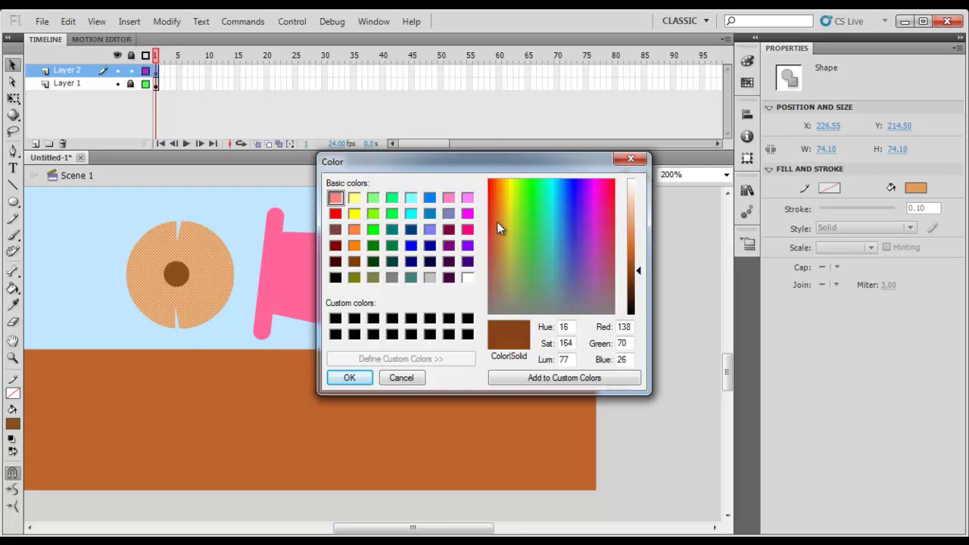
click(637, 237)
drag(638, 236, 638, 241)
drag(496, 227, 495, 255)
drag(638, 250, 637, 254)
click(350, 378)
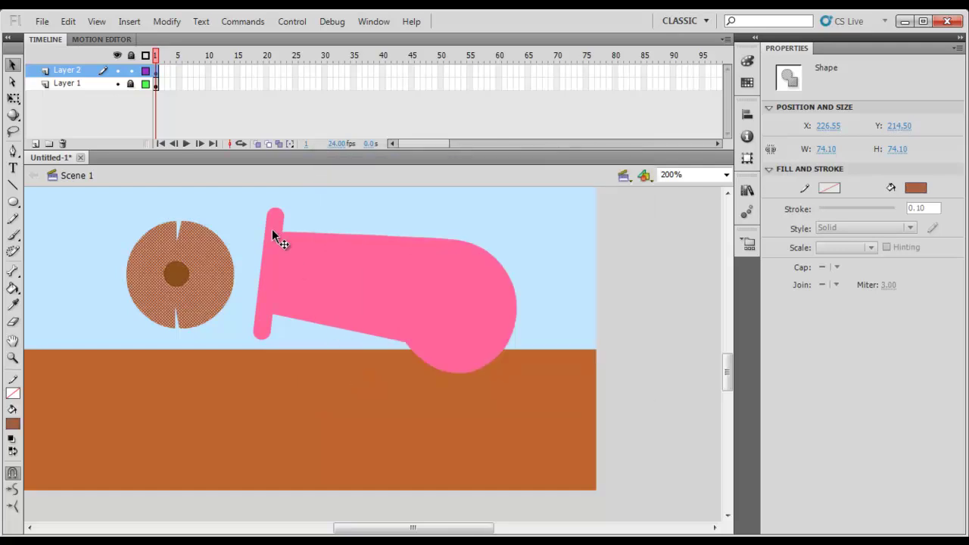
Set the notched circle's fill to a custom muted brown with RGB 182, 143, 105
click(252, 213)
click(194, 258)
click(13, 424)
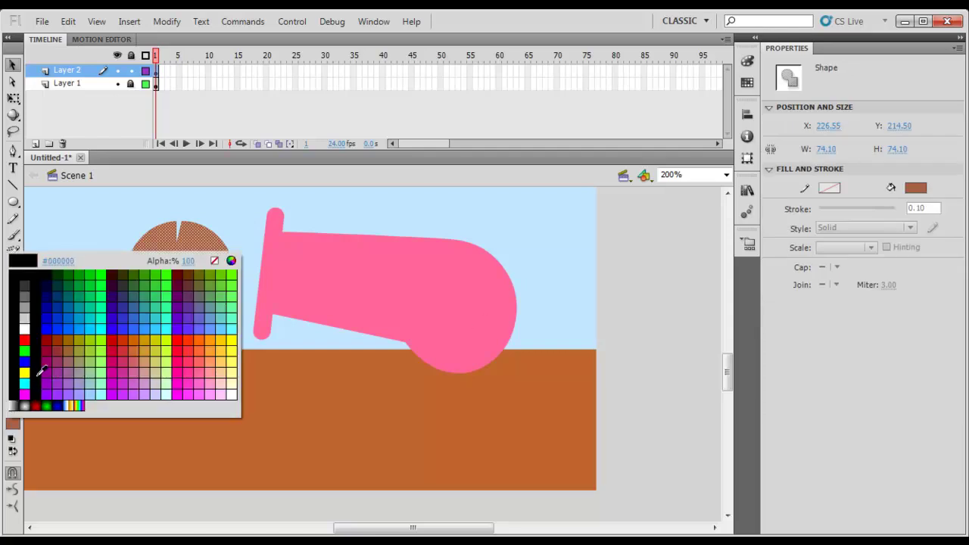
click(229, 262)
click(499, 267)
mouse_move(639, 253)
mouse_down()
mouse_move(638, 271)
mouse_move(639, 261)
mouse_up()
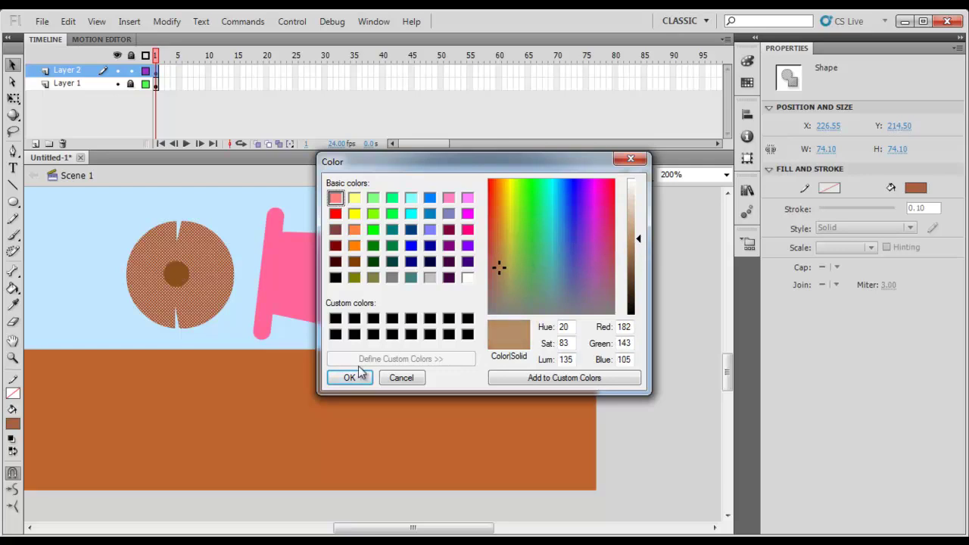
click(349, 378)
click(250, 218)
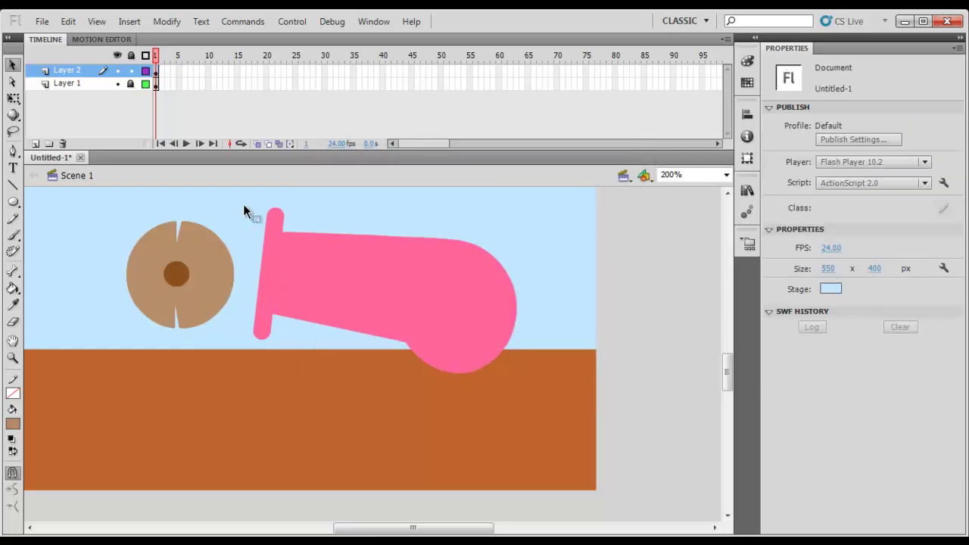
Place a copy of the notched circle without the hub between the original wheel and the cannon
drag(237, 204, 145, 328)
drag(222, 302, 267, 287)
key(Escape)
key(ctrl+shift+a)
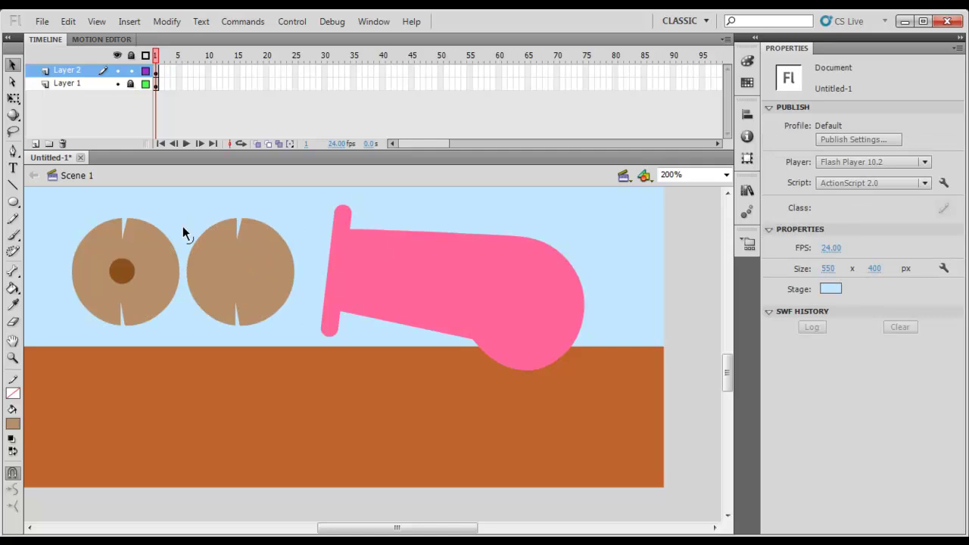
Set the fill of the hubless notched circle to a darker brown with RGB 163, 121, 80
click(165, 310)
click(242, 288)
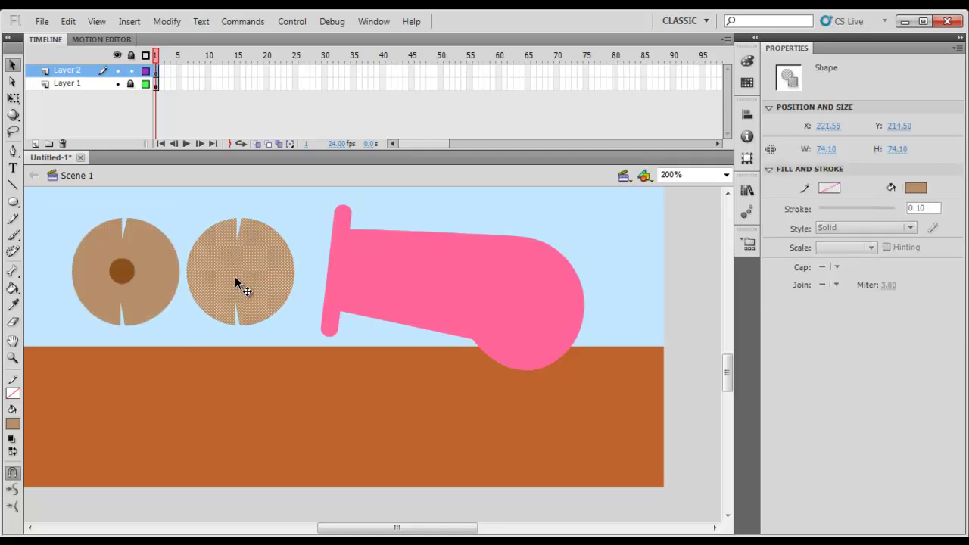
click(13, 425)
click(231, 262)
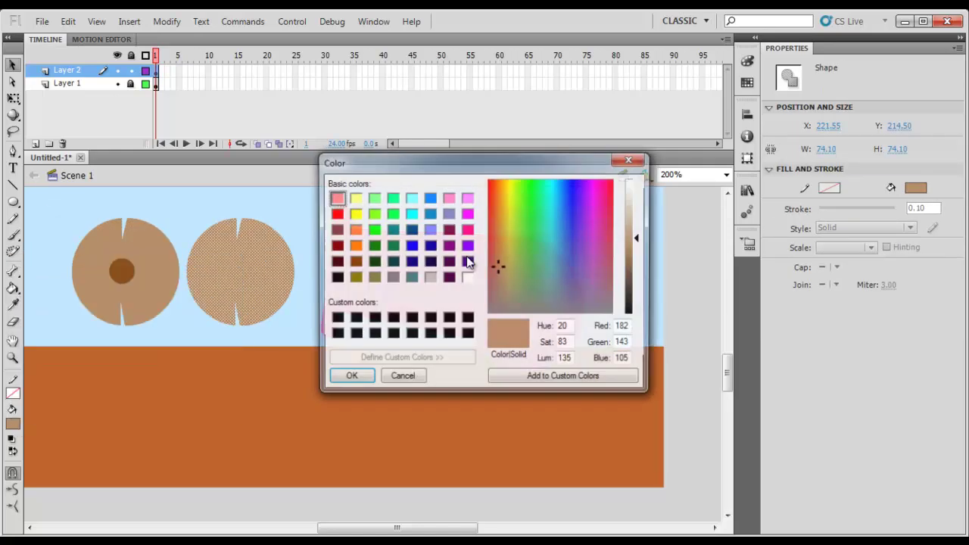
drag(638, 241, 638, 249)
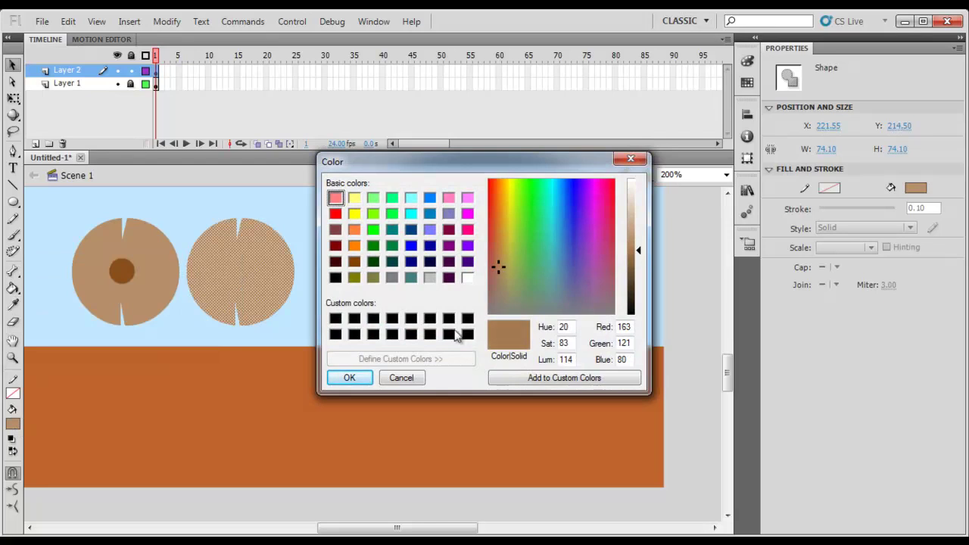
click(349, 377)
click(315, 223)
Group the notched circle with its hub, and group the darker notched circle separately
drag(52, 204, 184, 335)
key(ctrl+g)
drag(311, 213, 184, 335)
key(ctrl+g)
Move the wheel with the hub over the darker circle, offset slightly up and to the left
drag(135, 298, 245, 294)
key(Up)
key(Up)
key(Up)
key(Right)
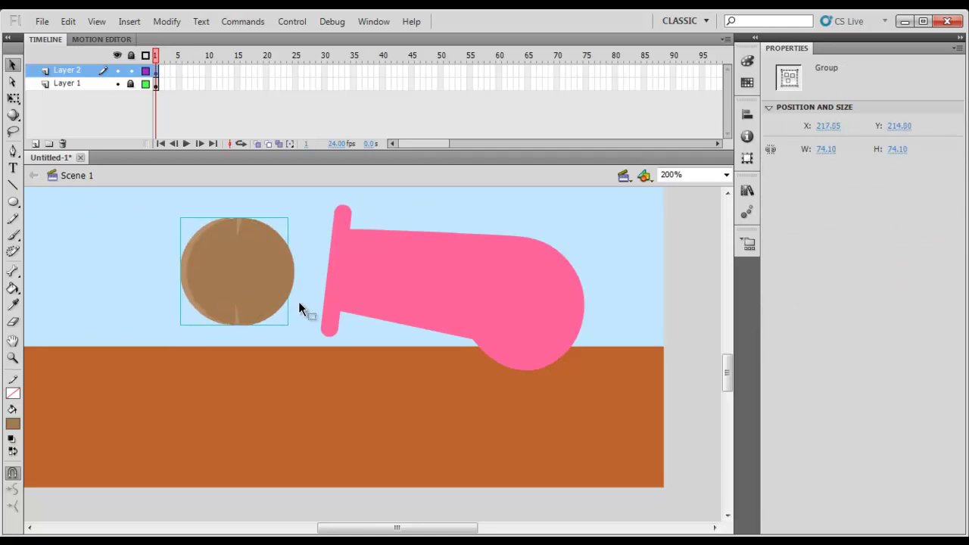
click(318, 273)
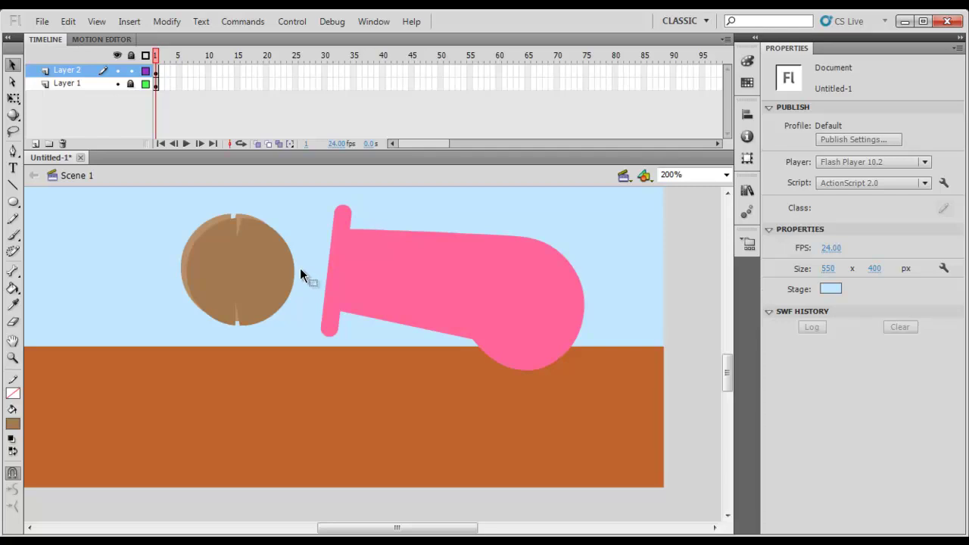
Send the darker notched circle to the back so it sits behind the wheel with the hub
click(286, 267)
right_click(284, 264)
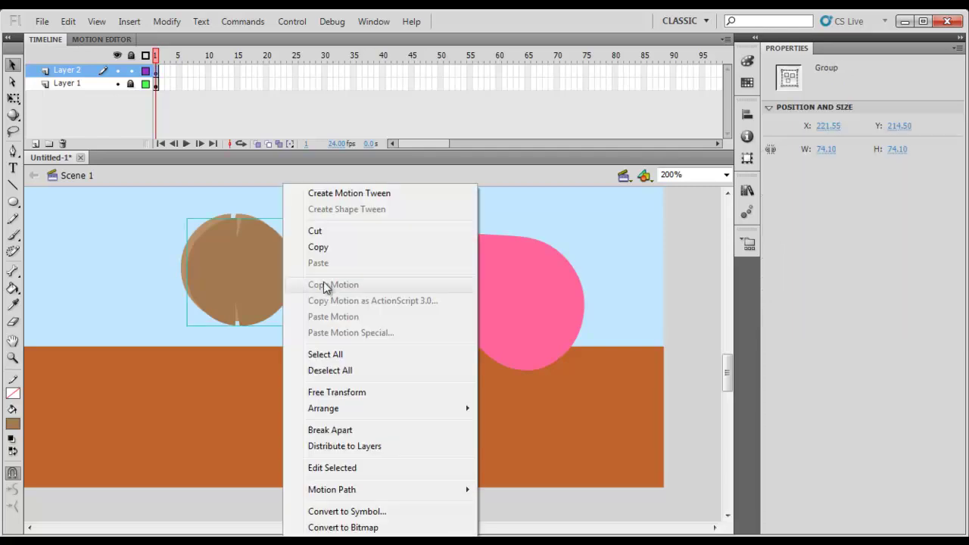
mouse_move(379, 410)
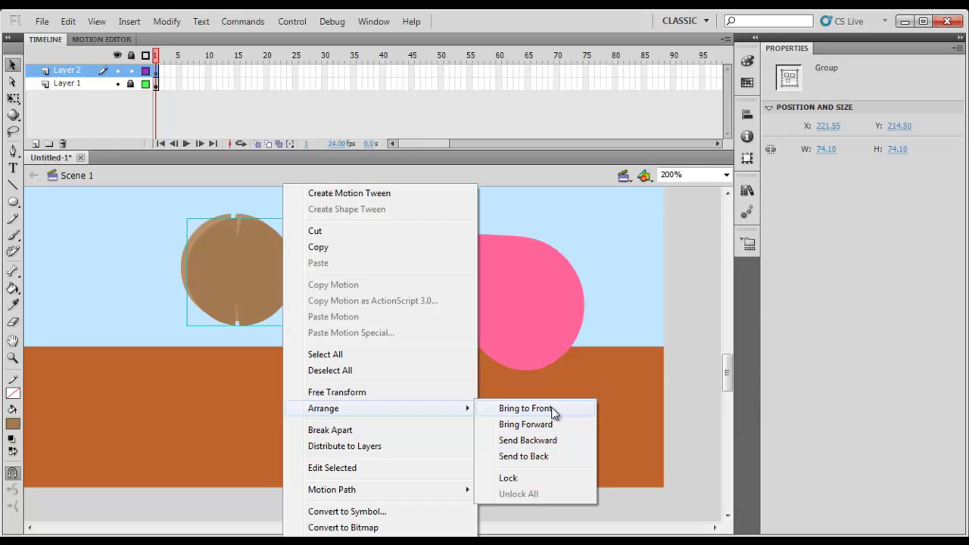
click(537, 456)
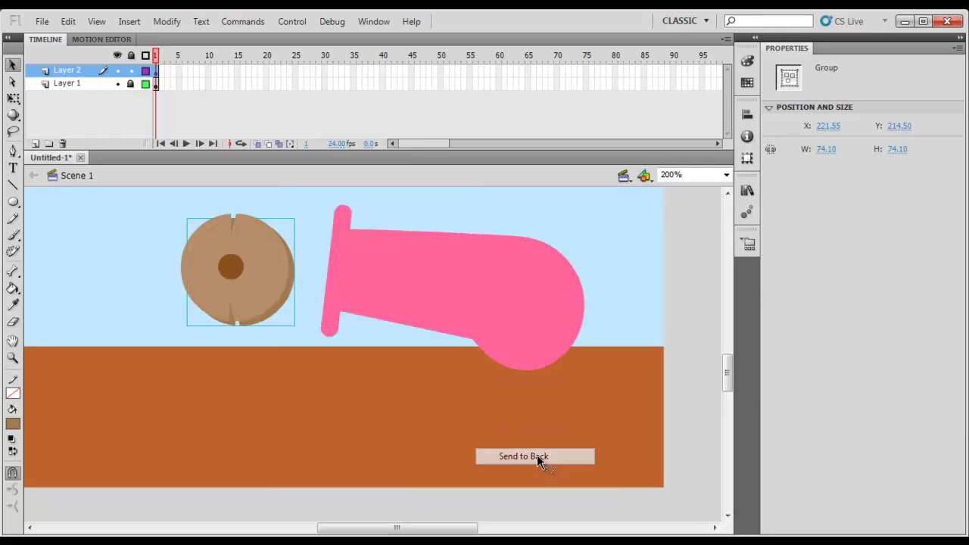
Nudge the darker circle behind the wheel to X 222.05, Y 213.50 to refine the shaded edge
key(Up)
key(Right)
key(Right)
key(Right)
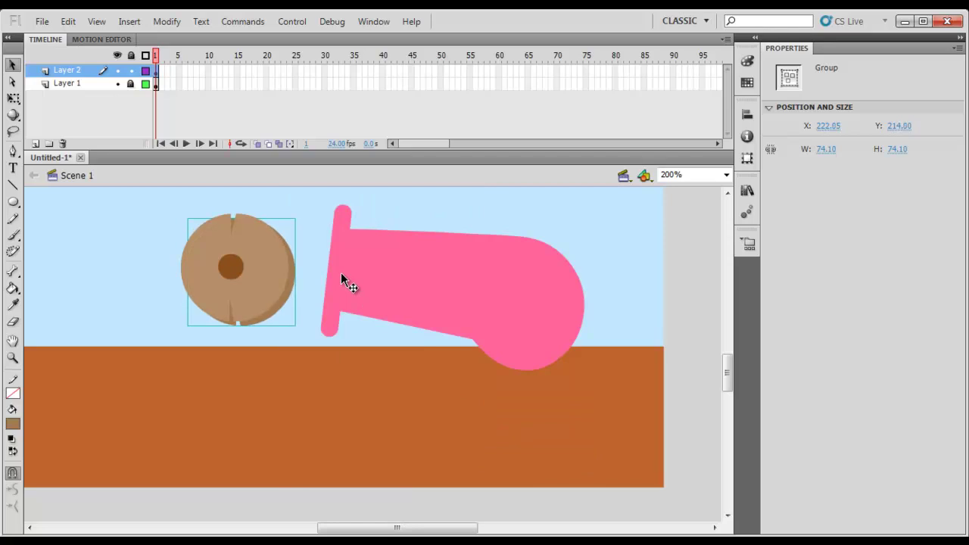
key(Left)
key(Left)
key(Left)
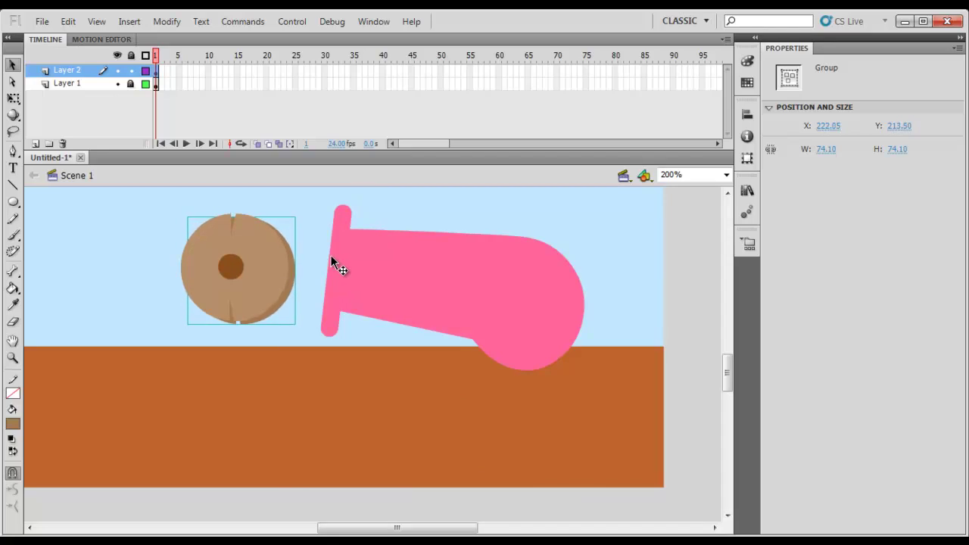
Move the complete wheel onto the lower rear of the pink cannon barrel
click(308, 230)
click(195, 313)
drag(231, 300, 534, 355)
key(space)
click(394, 303)
drag(393, 303, 438, 344)
key(space)
drag(481, 319, 504, 328)
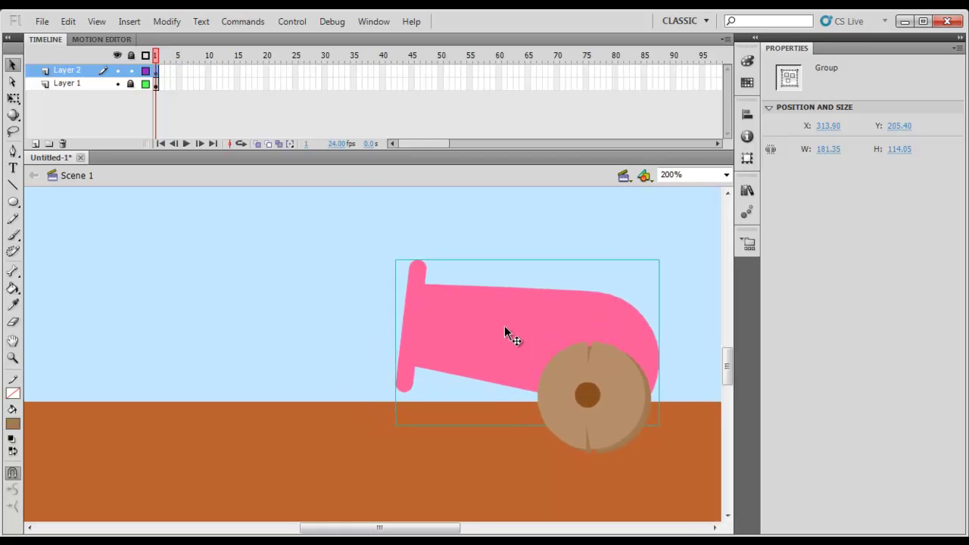
Duplicate the pink cannon into the empty sky in front of the muzzle and break the copy apart into a shape
drag(446, 340, 513, 347)
alt+drag(552, 354, 224, 295)
key(space)
drag(307, 310, 320, 309)
key(ctrl+b)
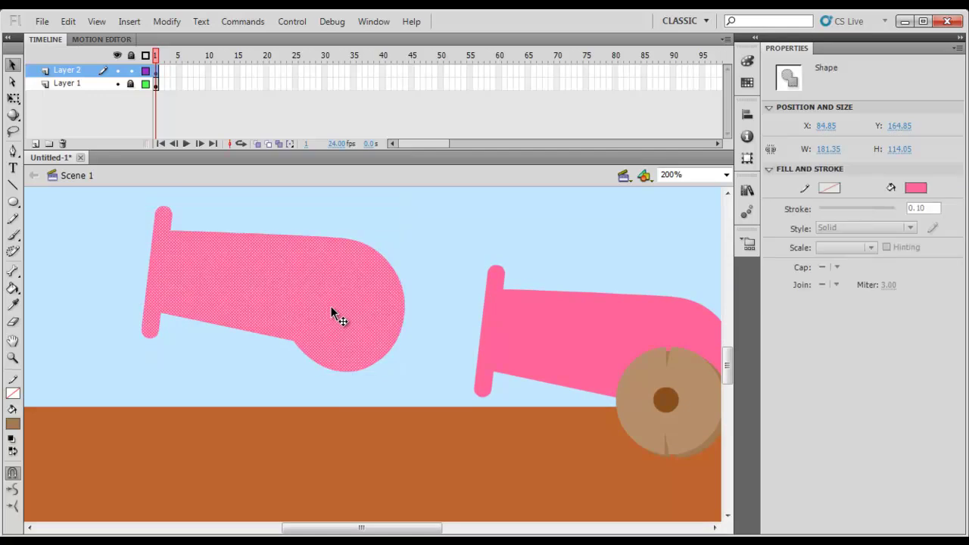
Delete the upper part of the copied cannon shape with a straight horizontal cut, keeping only its lower part
key(space)
drag(408, 283, 403, 303)
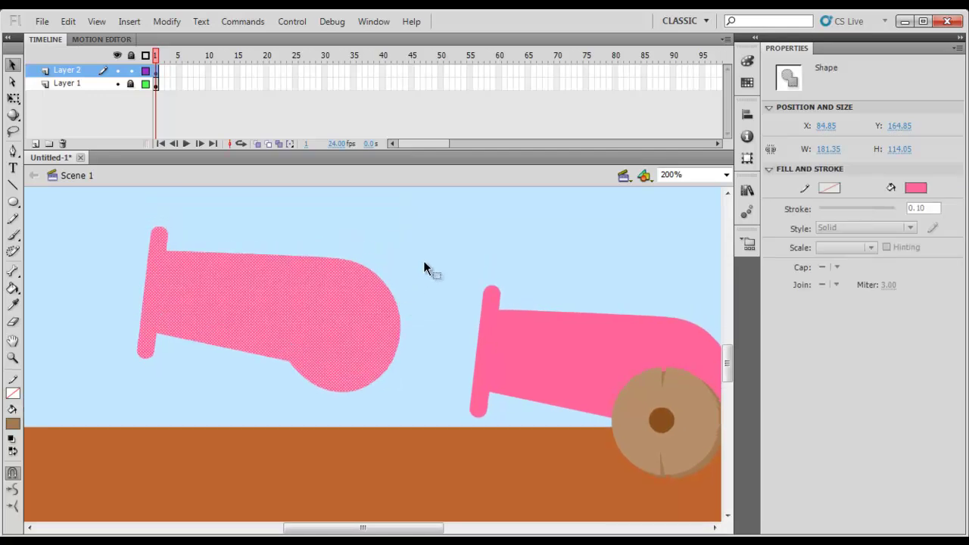
click(99, 216)
drag(93, 210, 416, 318)
key(Delete)
click(388, 332)
click(13, 424)
click(232, 260)
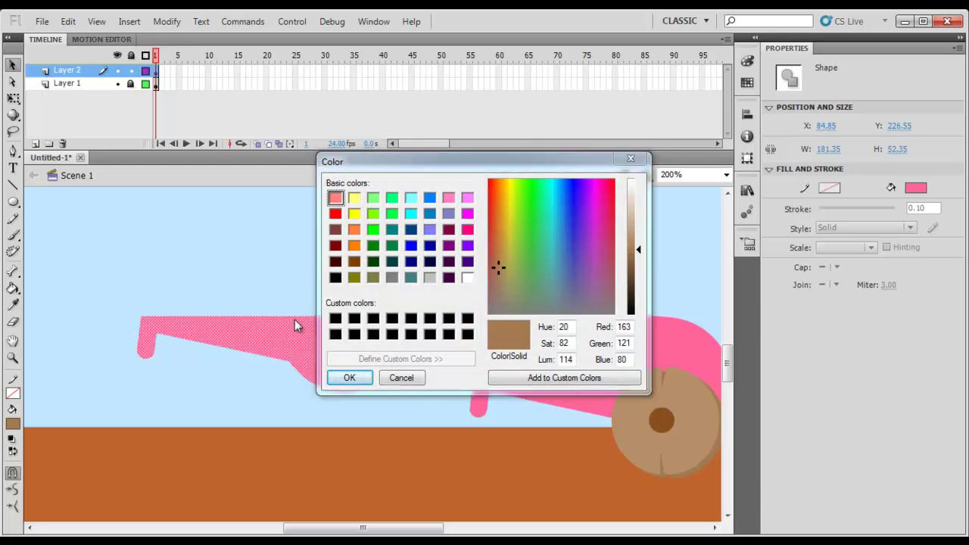
click(630, 159)
click(306, 255)
click(145, 349)
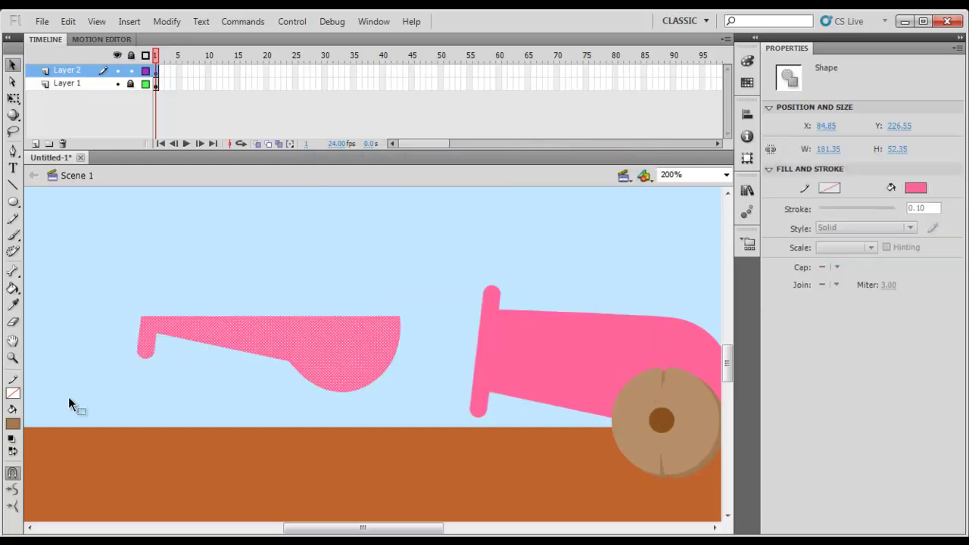
click(13, 424)
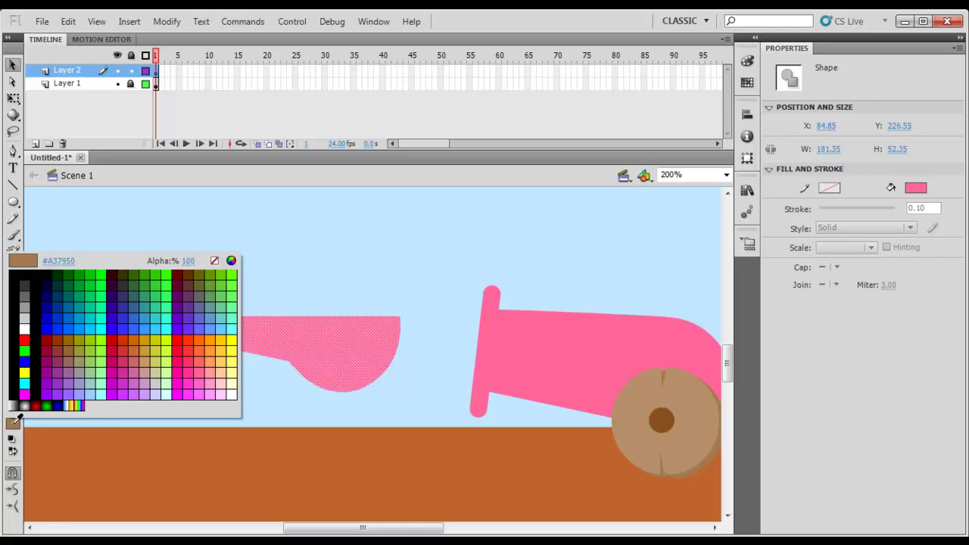
click(290, 335)
key(ctrl+z)
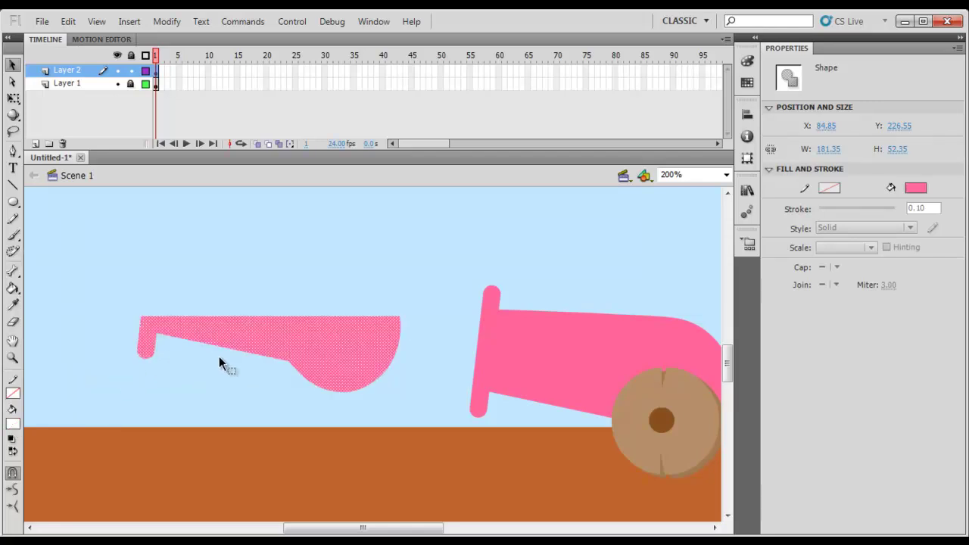
Recolour the cut lower cannon shape with a darker pink fill, RGB 255, 51, 117
click(13, 425)
click(541, 379)
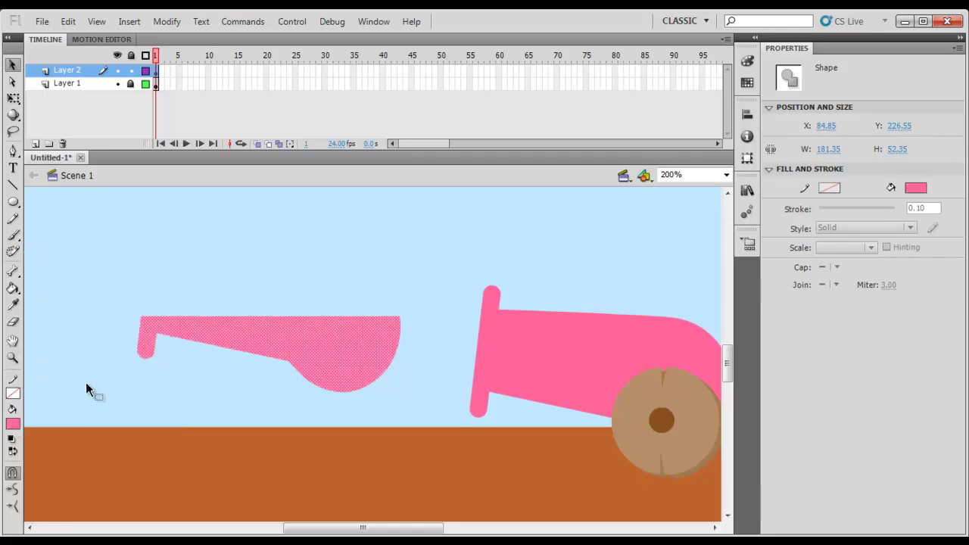
click(13, 426)
click(231, 261)
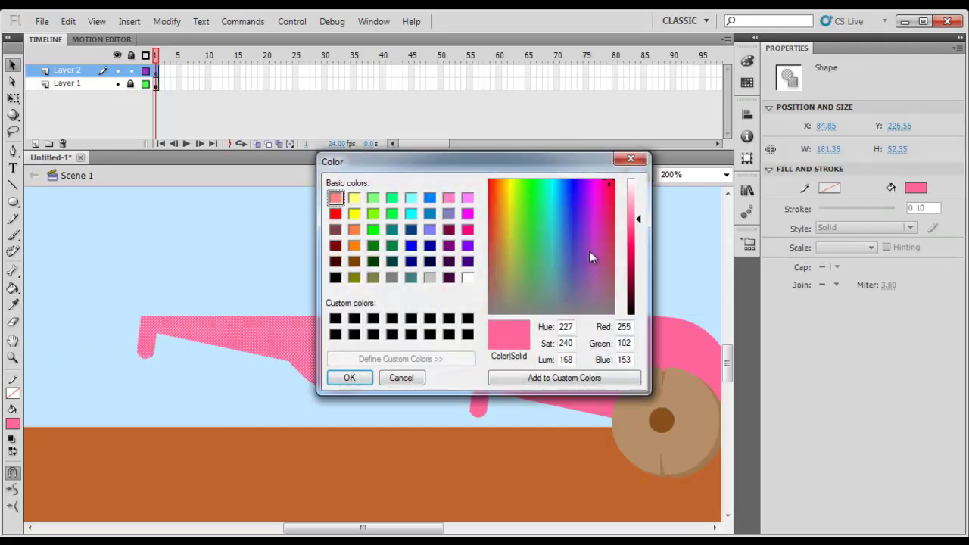
drag(639, 221, 638, 239)
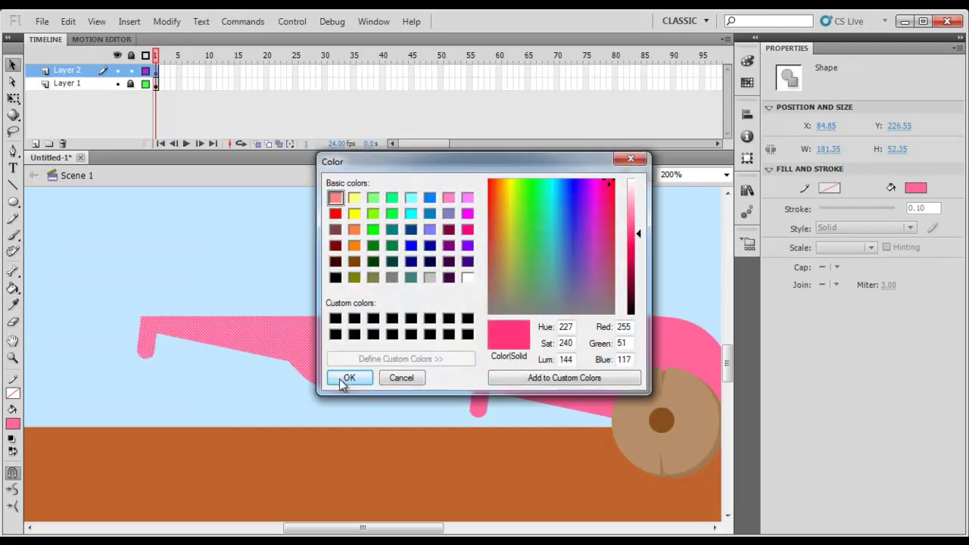
click(347, 378)
click(382, 271)
Move the darker pink shape onto the underside of the cannon as shading and group it
mouse_move(358, 317)
mouse_down()
mouse_move(391, 349)
mouse_move(448, 368)
mouse_move(307, 338)
mouse_move(571, 357)
mouse_move(591, 390)
mouse_up()
click(375, 358)
key(ctrl+g)
click(569, 258)
Bring the wooden wheel to the front, above the cannon's darker pink shading
click(599, 428)
right_click(599, 428)
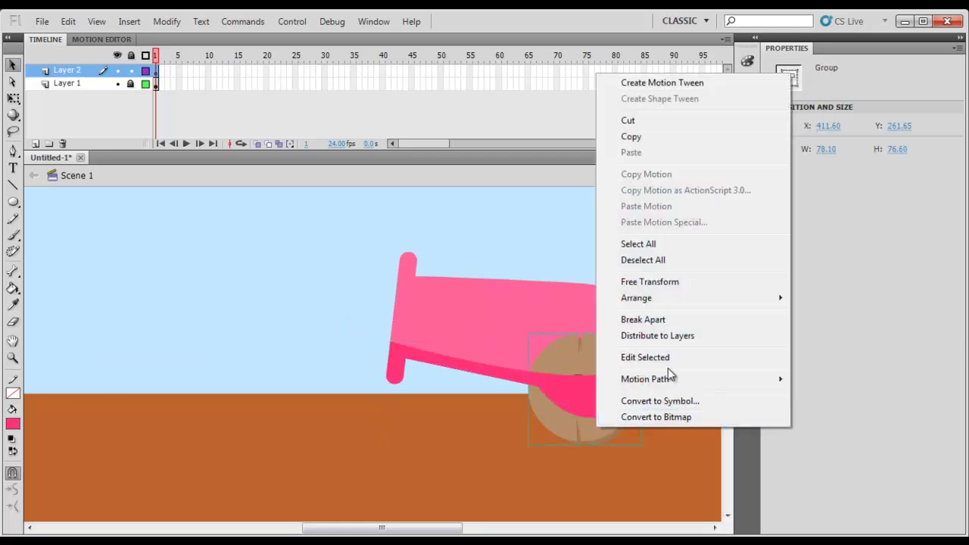
mouse_move(699, 301)
click(826, 299)
click(659, 271)
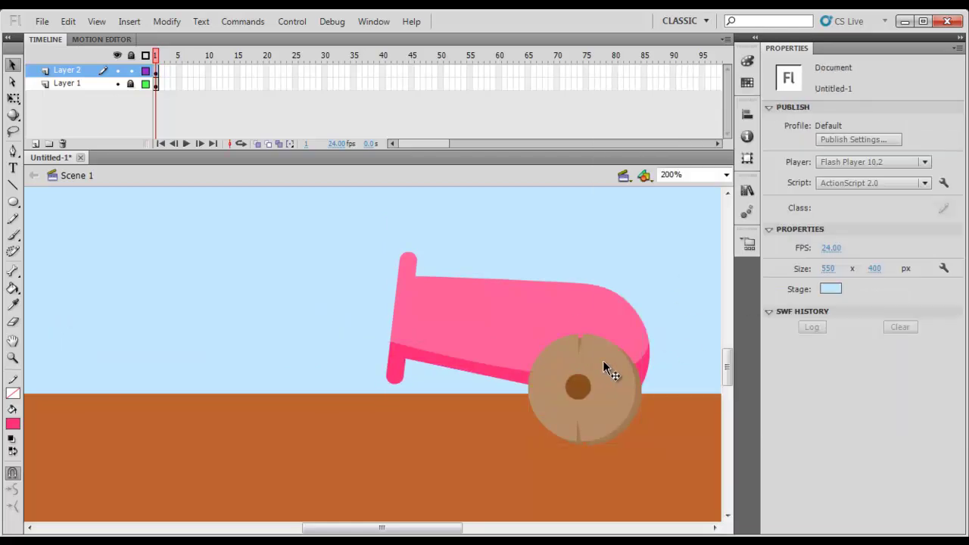
Duplicate the wheel toward the muzzle and bring the cannon, its shading and the original wheel in front of the copy
click(439, 364)
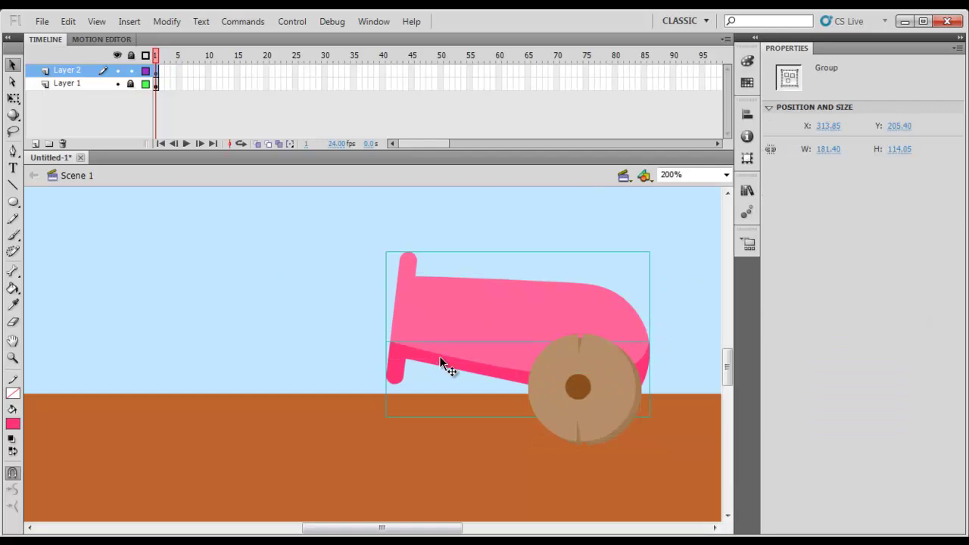
drag(585, 409, 539, 392)
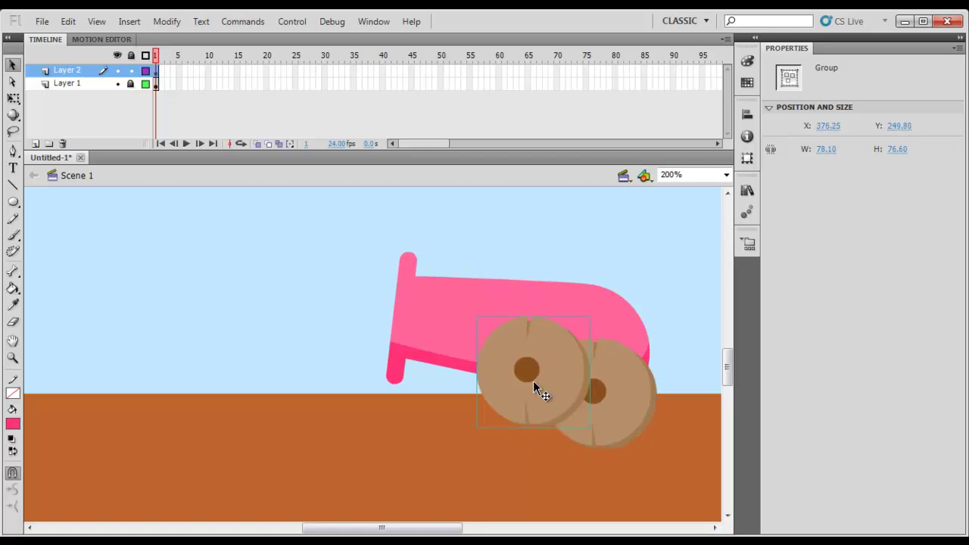
click(418, 343)
shift+click(620, 401)
right_click(627, 413)
mouse_move(750, 279)
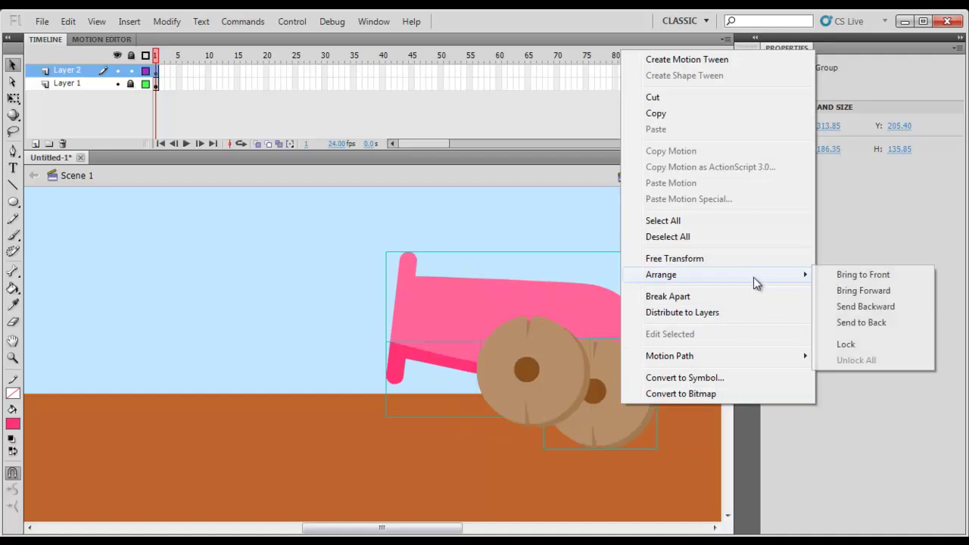
click(827, 276)
click(641, 259)
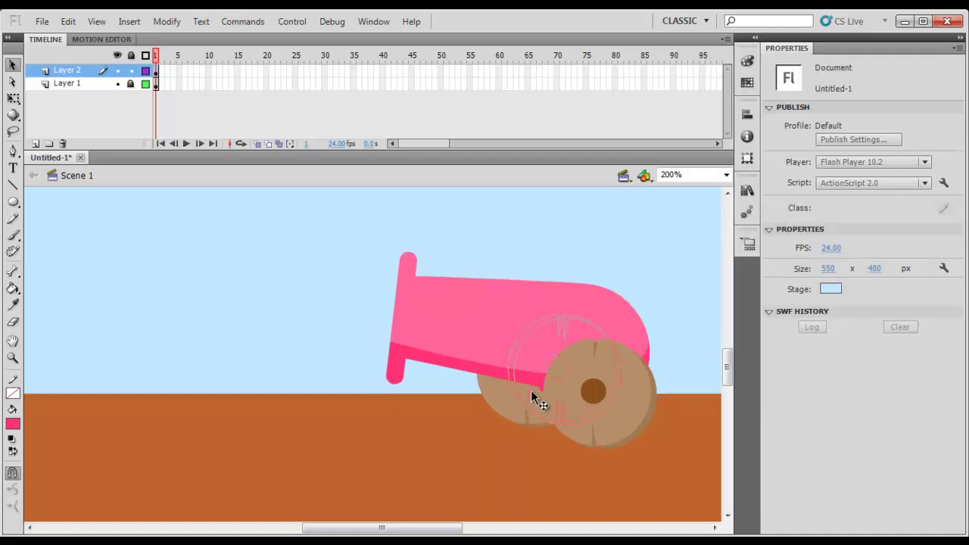
Slide the rear wheel back under the barrel so only a small part shows beside the front wheel
click(529, 396)
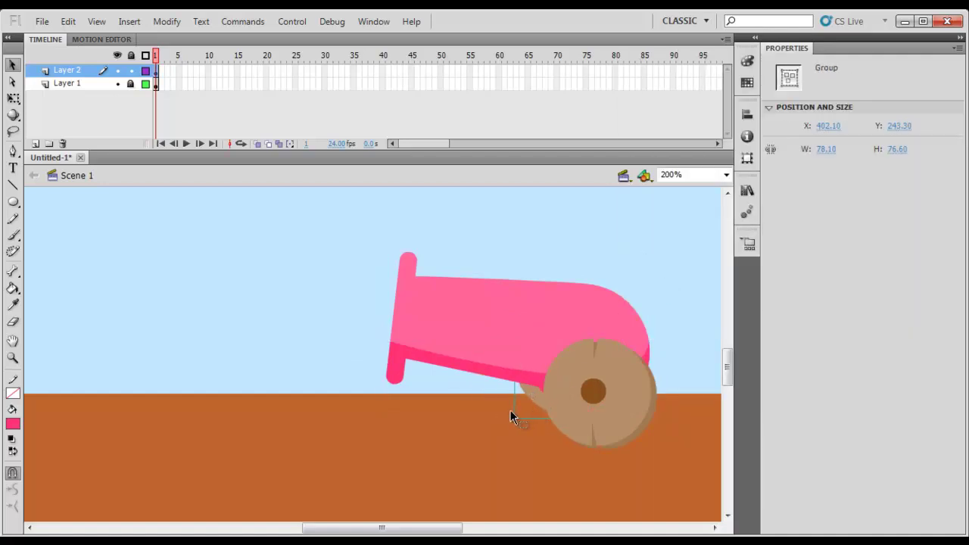
key(Left)
click(359, 266)
drag(347, 291, 318, 279)
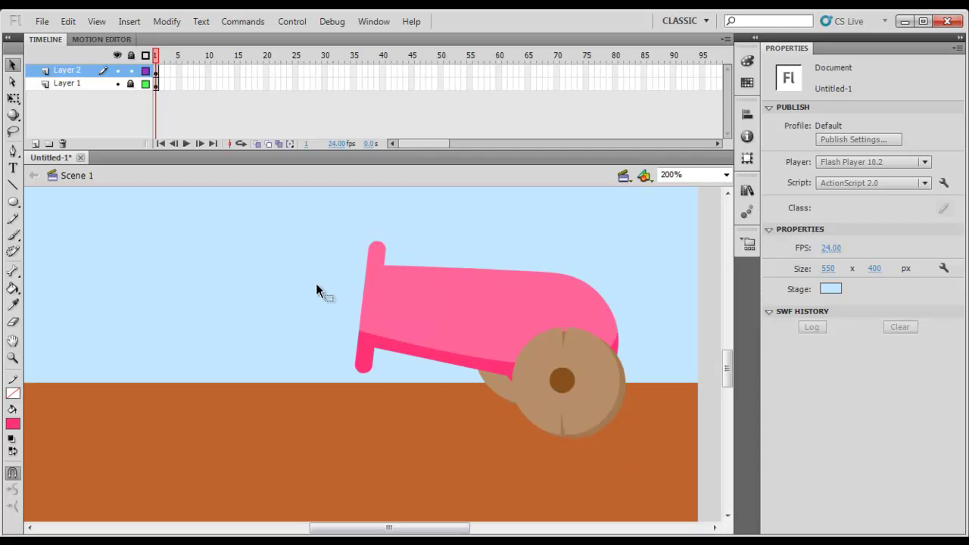
Select all the cannon's parts, move them toward the stage's right edge and scale them down together
drag(288, 288, 223, 314)
key(ctrl+a)
drag(517, 390, 545, 390)
drag(244, 346, 294, 333)
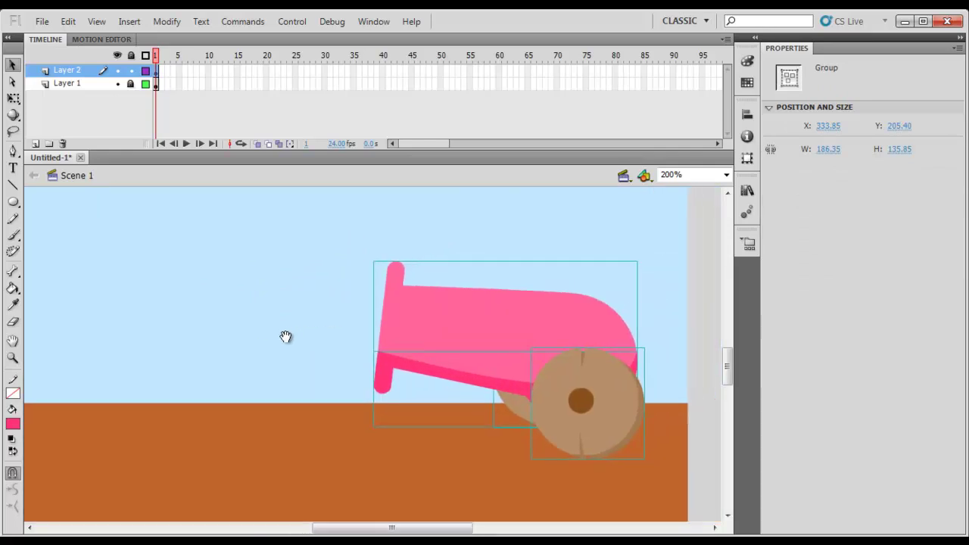
key(q)
drag(356, 264, 440, 299)
mouse_move(531, 361)
mouse_down()
mouse_move(541, 348)
mouse_move(523, 359)
mouse_up()
click(227, 339)
Draw a tall, narrow orange #FF9900 rectangle without an outline in the sky, well in front of the cannon's muzzle
drag(227, 339, 347, 329)
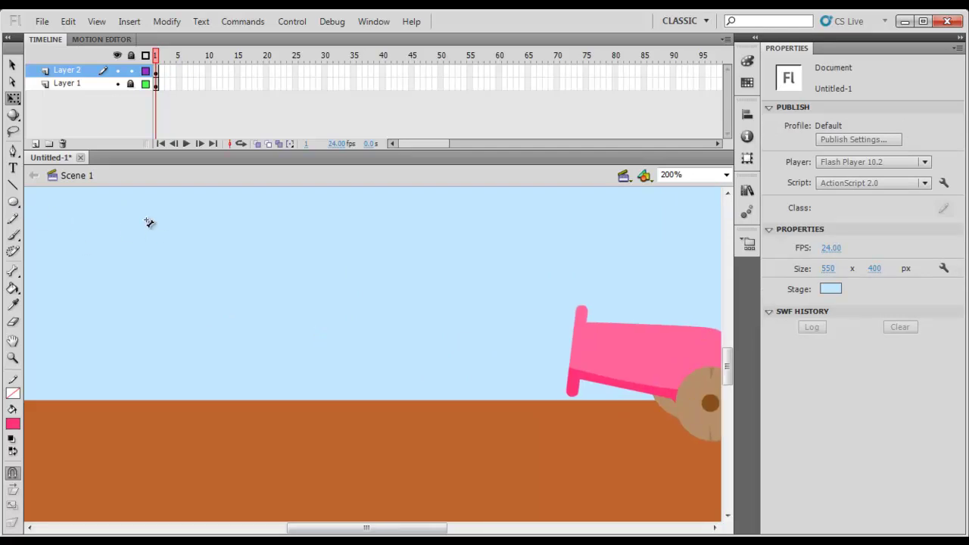
key(m)
click(478, 306)
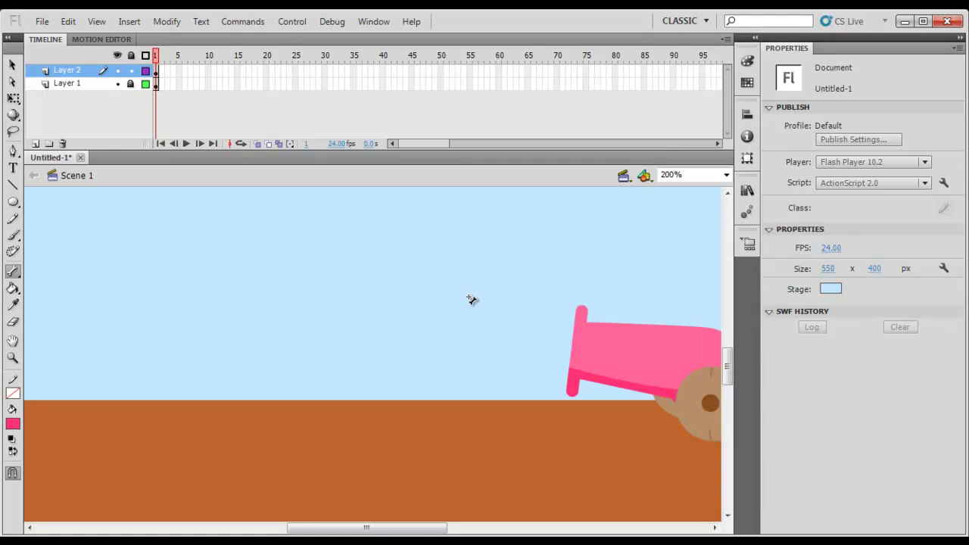
key(r)
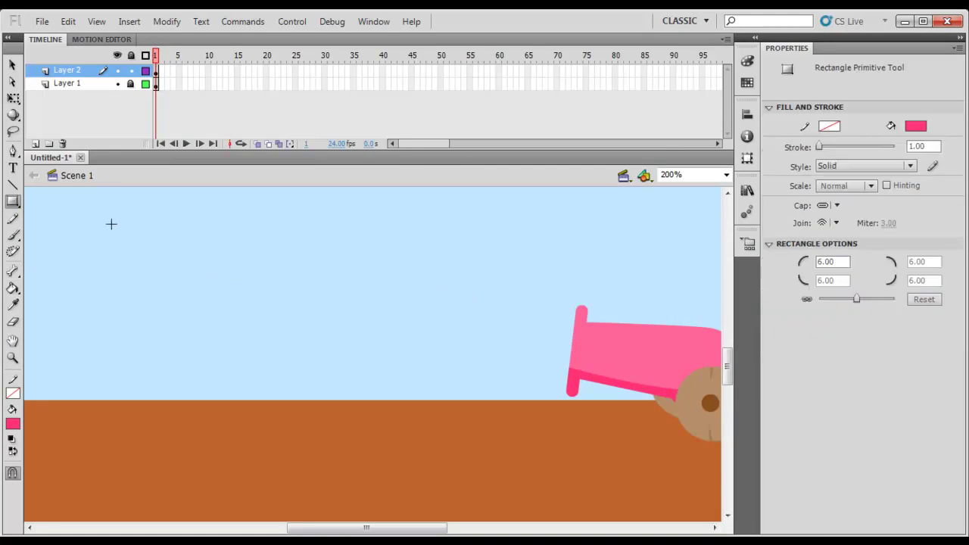
key(r)
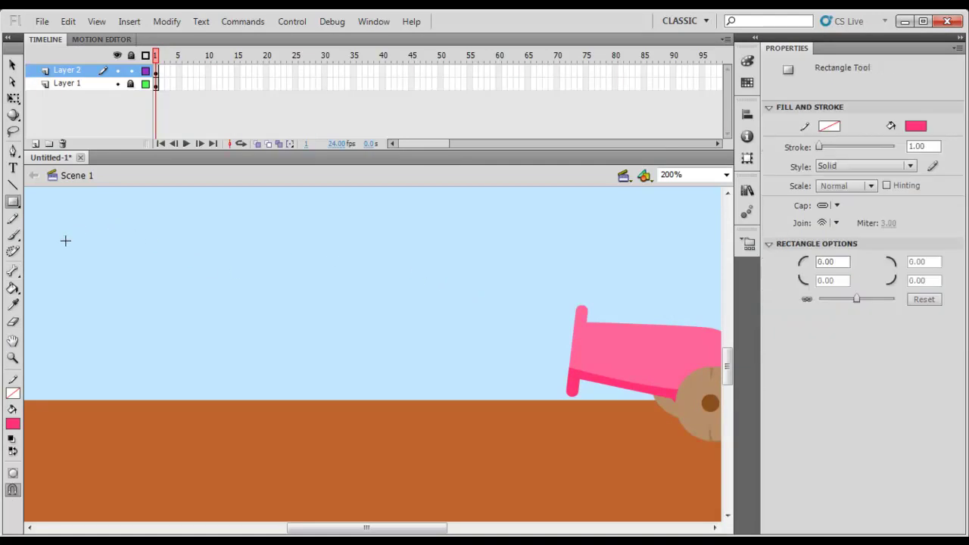
click(13, 424)
click(212, 338)
drag(103, 220, 84, 377)
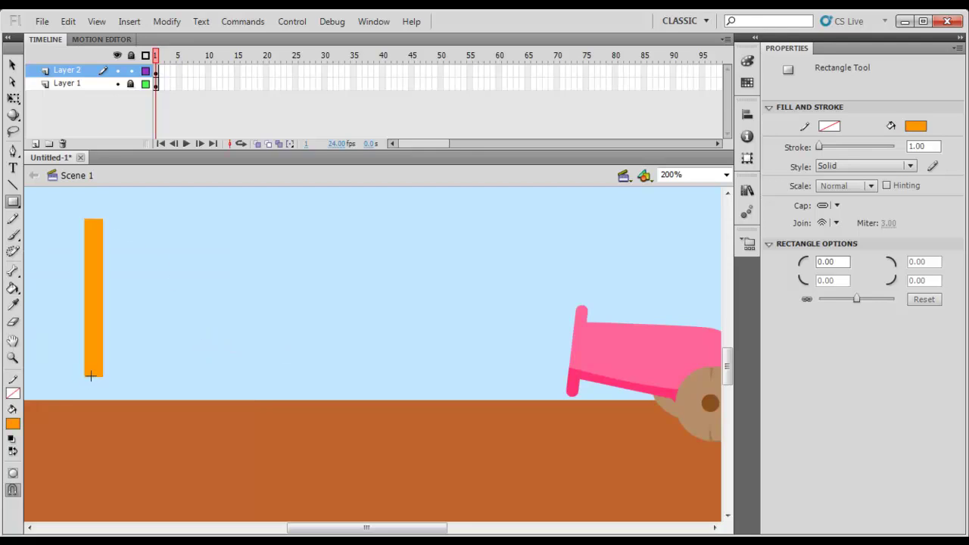
Draw a thinner orange leg below the tall rectangle, reaching down into the brown ground
drag(86, 444, 87, 444)
key(v)
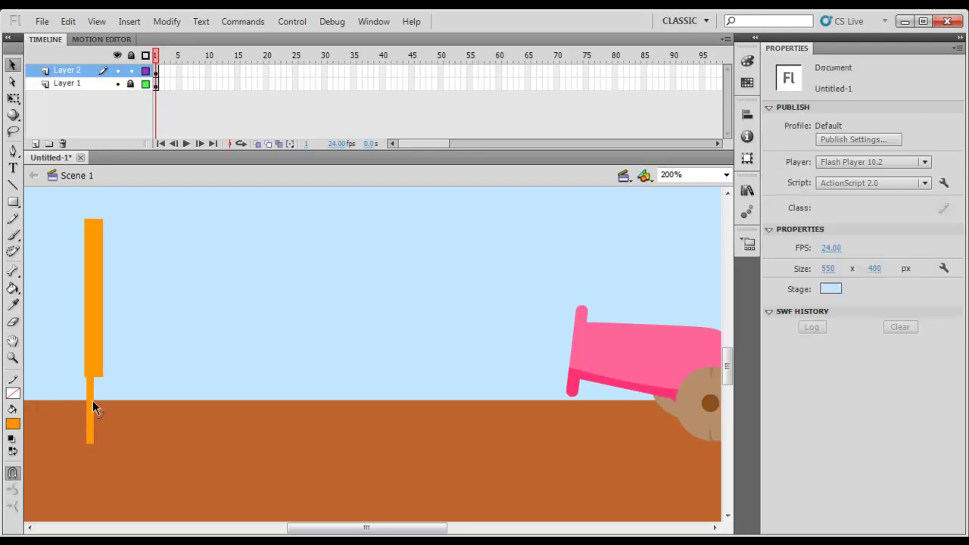
click(91, 401)
click(184, 325)
Draw a separate thin vertical orange bar, about 6.5 by 158 px, between the post and the cannon
drag(184, 325, 340, 329)
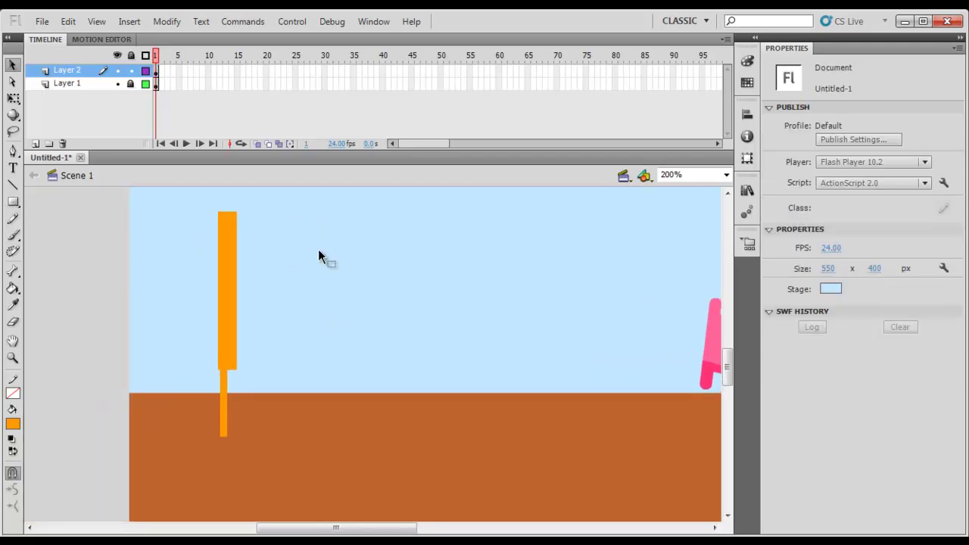
key(r)
drag(343, 227, 353, 457)
key(v)
click(350, 290)
Rotate the thin bar to about 45 degrees and attach its upper end to the back of the orange post
key(q)
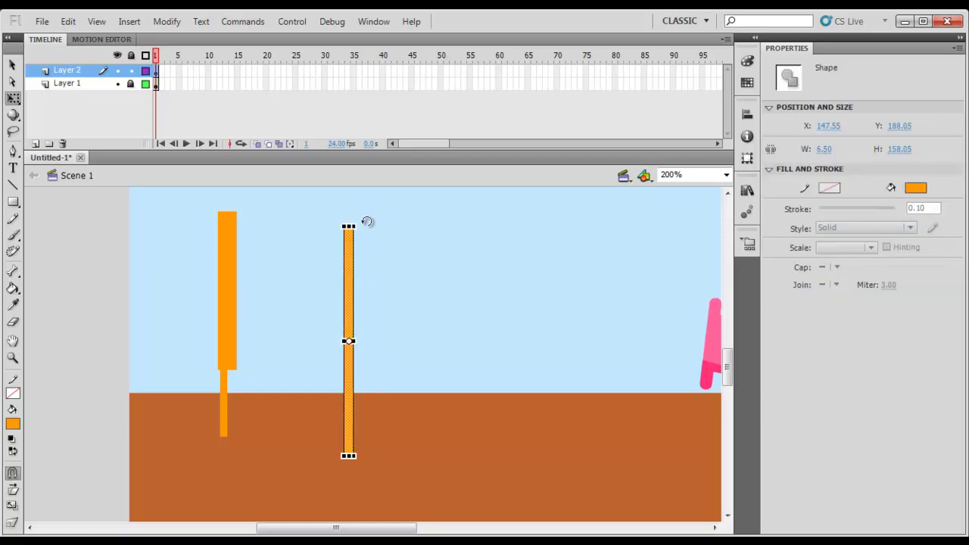
drag(401, 226, 446, 262)
click(398, 286)
click(396, 297)
drag(396, 297, 192, 309)
click(340, 457)
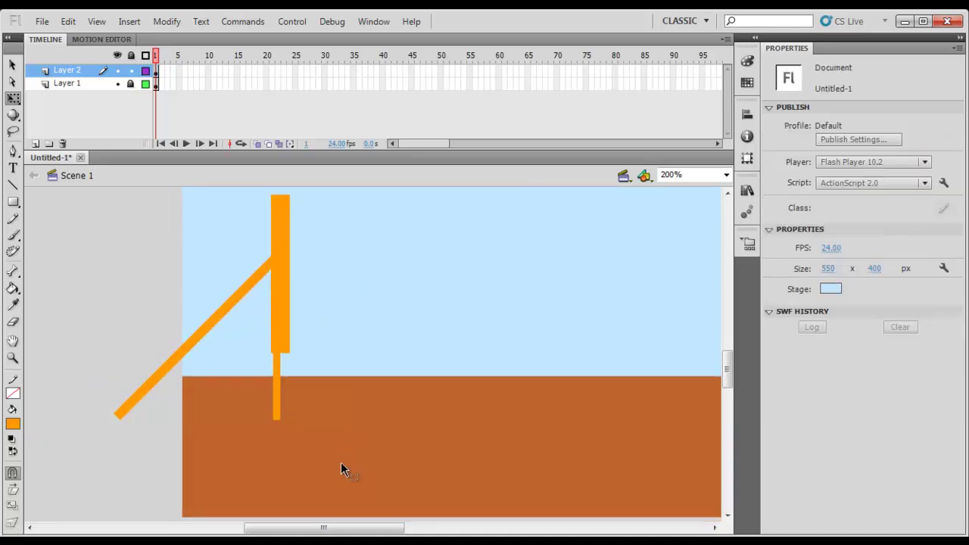
Delete a strip about 10 px high across the lower ends of the leg and diagonal brace to level them
drag(115, 412, 90, 406)
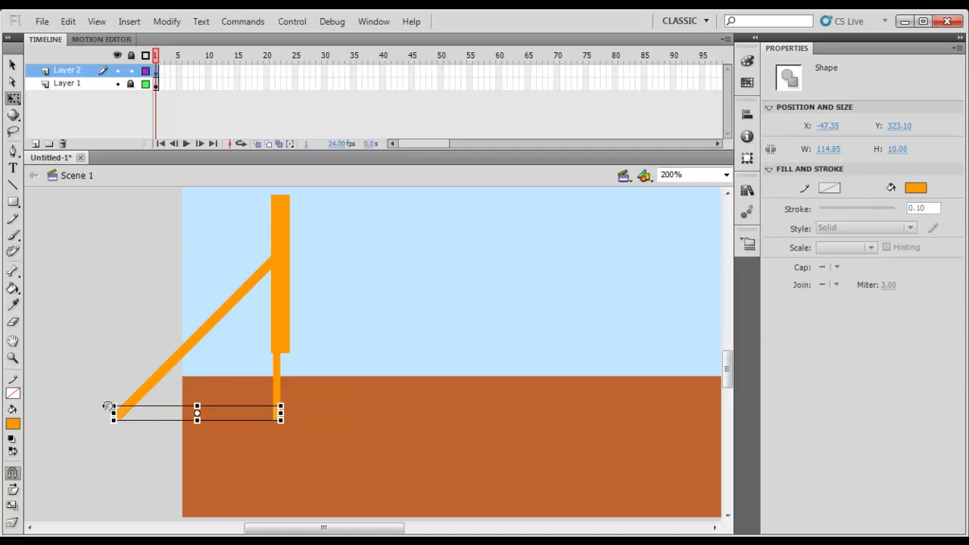
key(Delete)
mouse_move(283, 305)
mouse_down()
mouse_move(301, 318)
mouse_move(363, 325)
mouse_move(247, 340)
mouse_move(283, 311)
mouse_move(393, 291)
mouse_move(391, 318)
mouse_move(416, 307)
mouse_move(413, 315)
mouse_up()
click(277, 327)
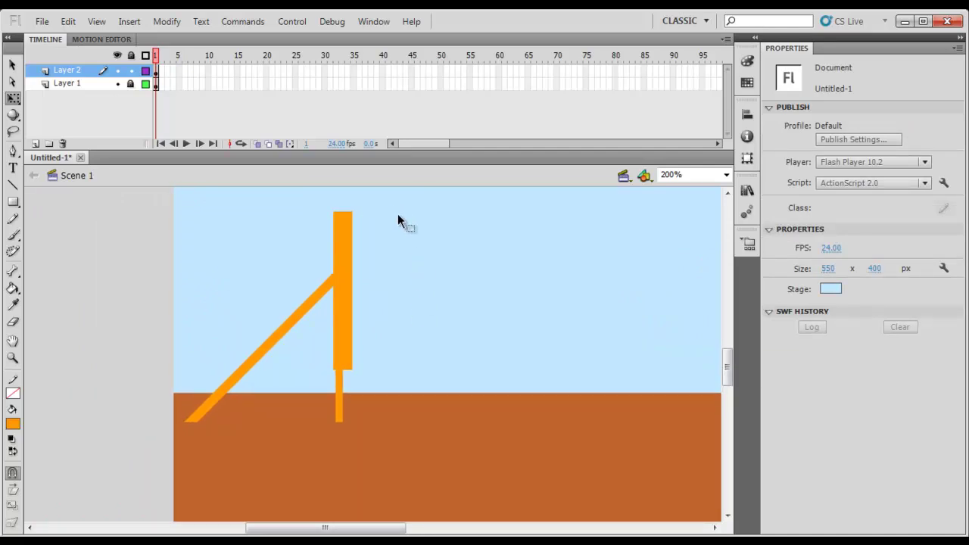
Fill the front part of the orange post, about 10 by 106 px, with a lighter orange, RGB 255, 164, 28
drag(393, 207, 338, 364)
click(18, 425)
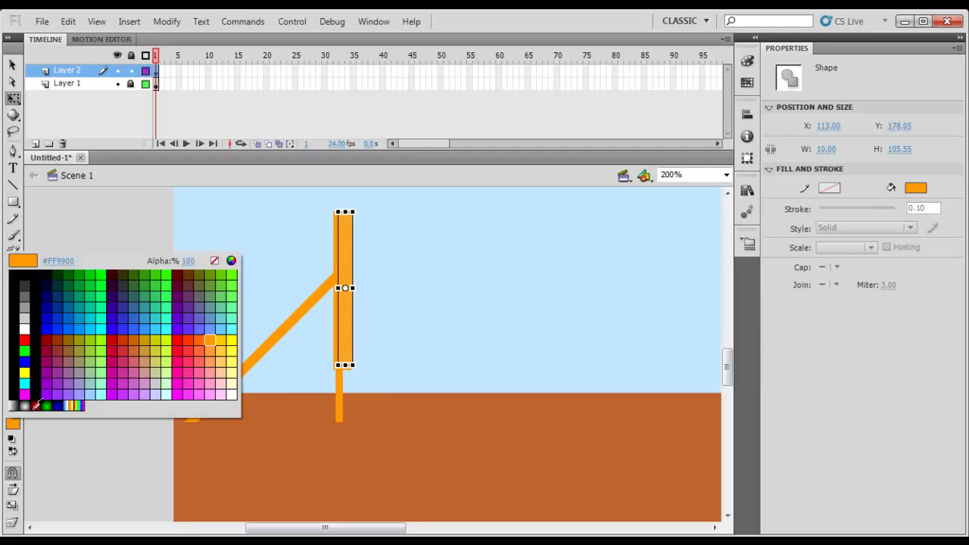
click(230, 261)
drag(637, 247, 638, 241)
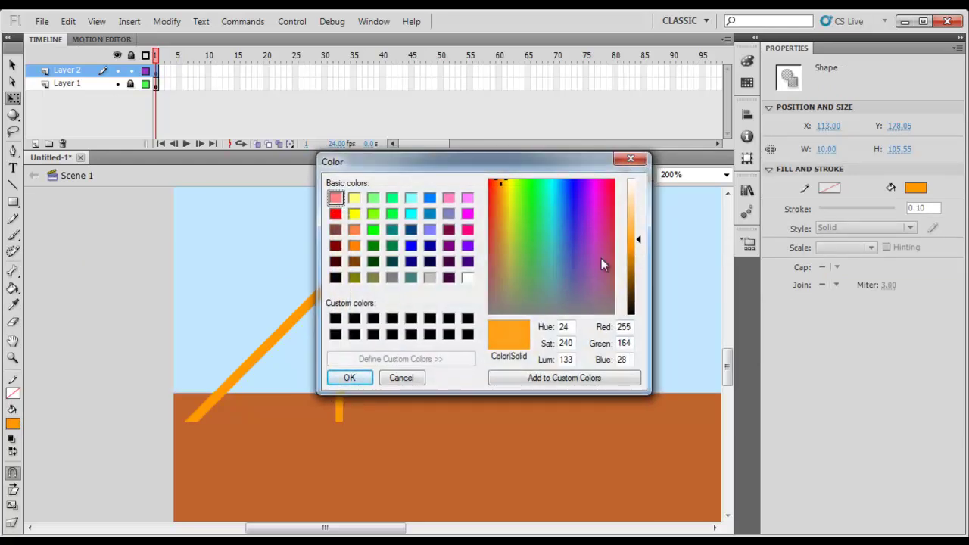
click(347, 379)
click(499, 329)
Compress the diagonal brace horizontally toward the post so it becomes thinner and steeper
key(space)
drag(459, 306, 396, 312)
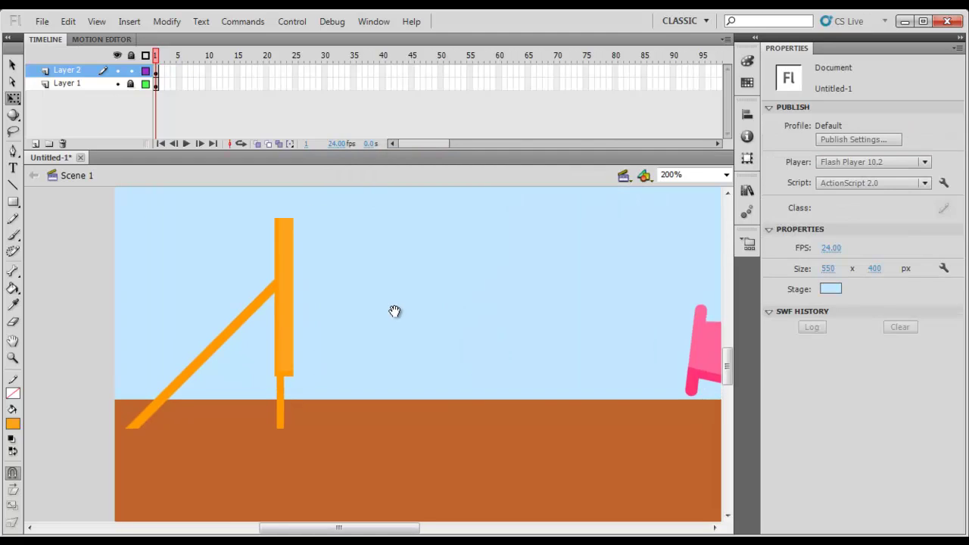
drag(340, 208, 70, 455)
click(67, 454)
drag(253, 289, 275, 266)
drag(125, 348, 212, 347)
click(374, 319)
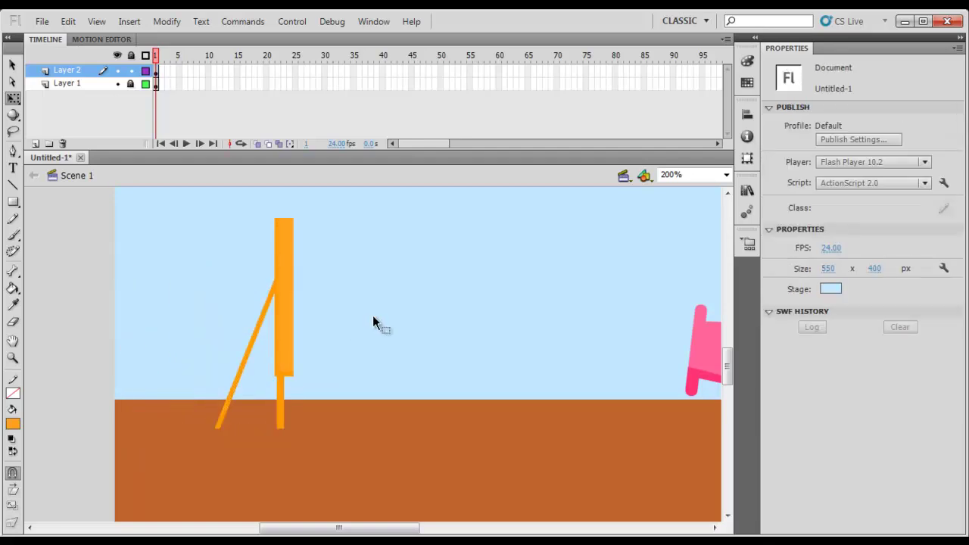
Group the post, leg and brace and move the group toward the stage's left edge
key(ctrl+a)
key(ctrl+g)
drag(272, 338, 213, 353)
click(348, 321)
drag(348, 321, 303, 333)
Lock Layer 2, then add a new layer and place it below Layer 1
click(81, 83)
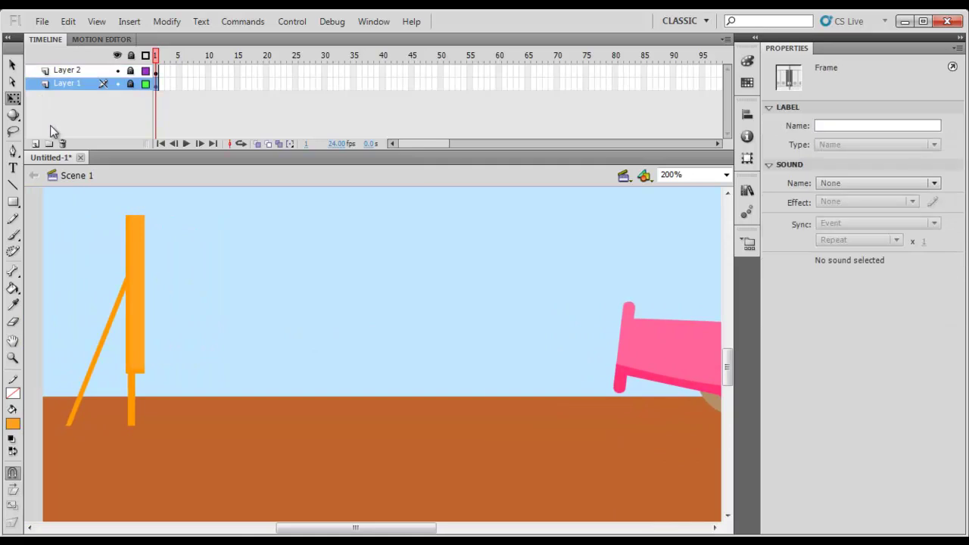
click(34, 144)
drag(73, 86, 83, 105)
click(36, 222)
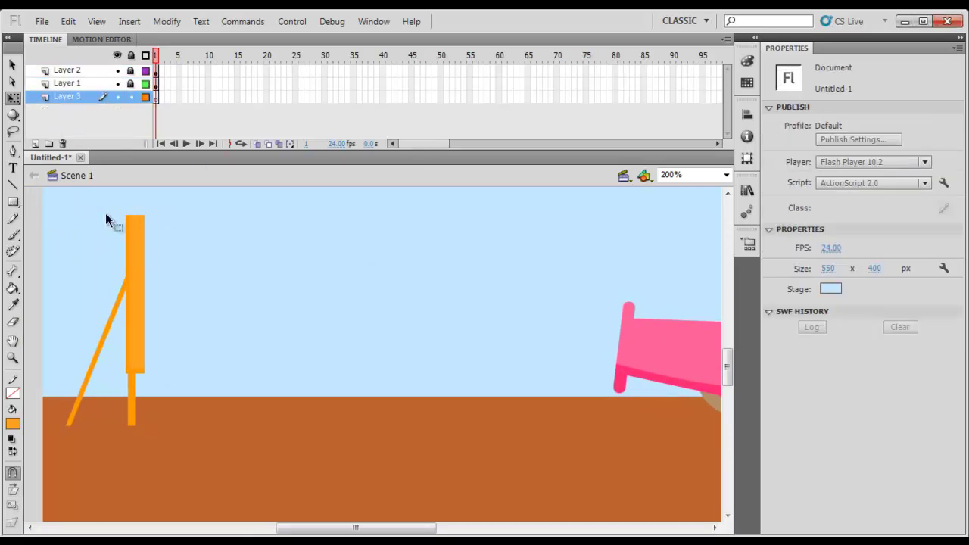
Set the Oval tool's fill to a custom light green, RGB 141, 253, 121
key(o)
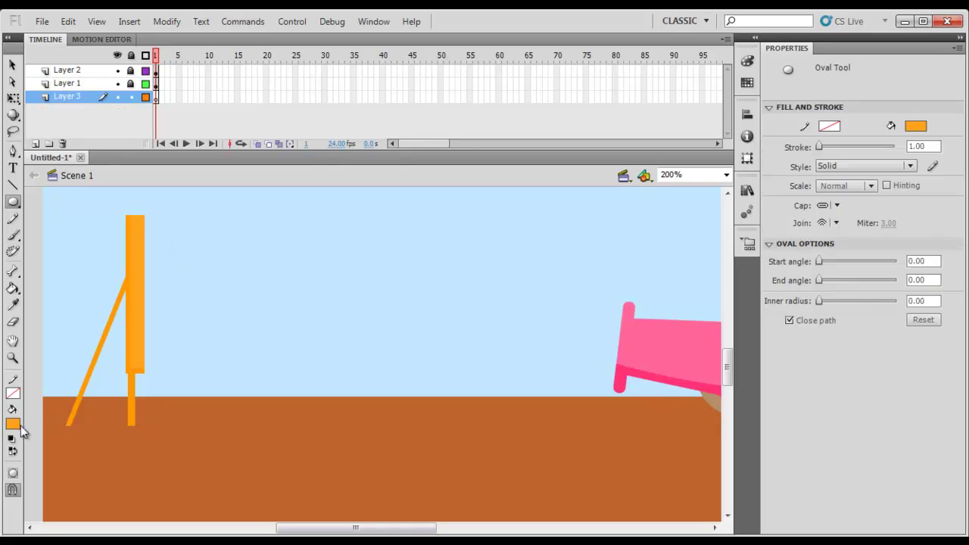
click(13, 425)
click(319, 306)
click(14, 424)
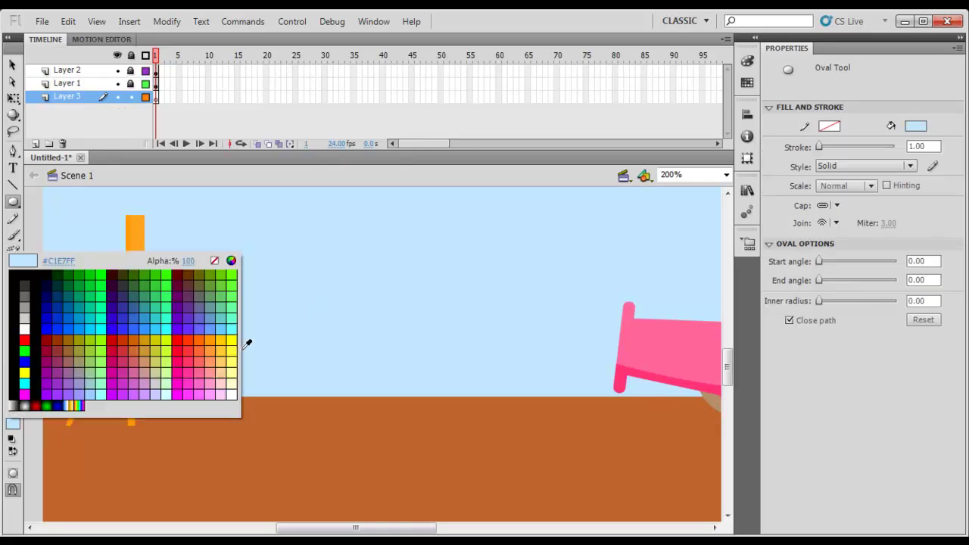
click(231, 259)
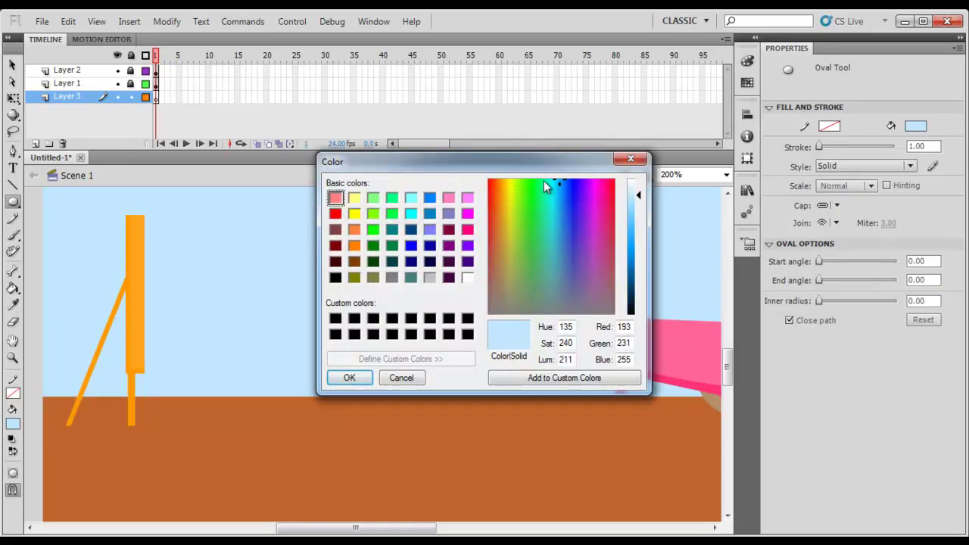
click(528, 185)
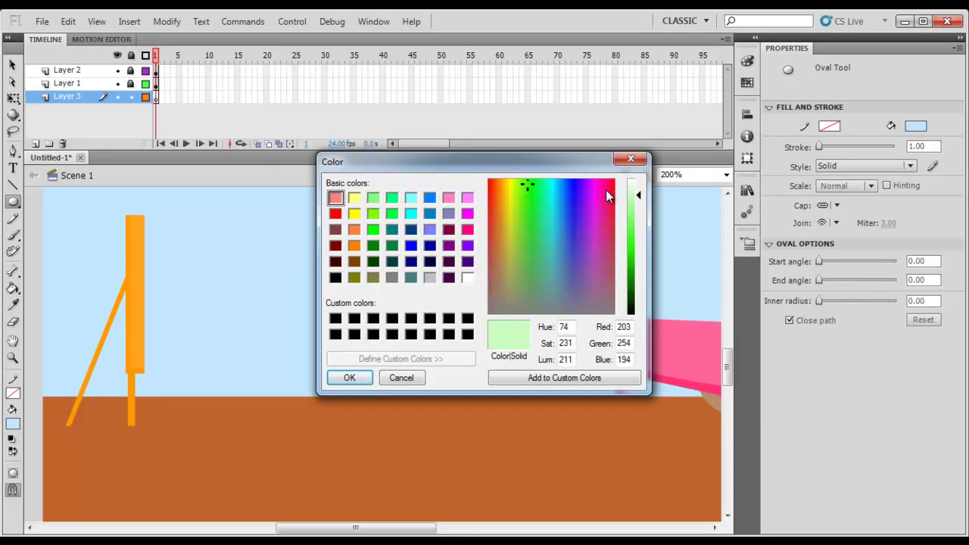
drag(640, 200, 640, 218)
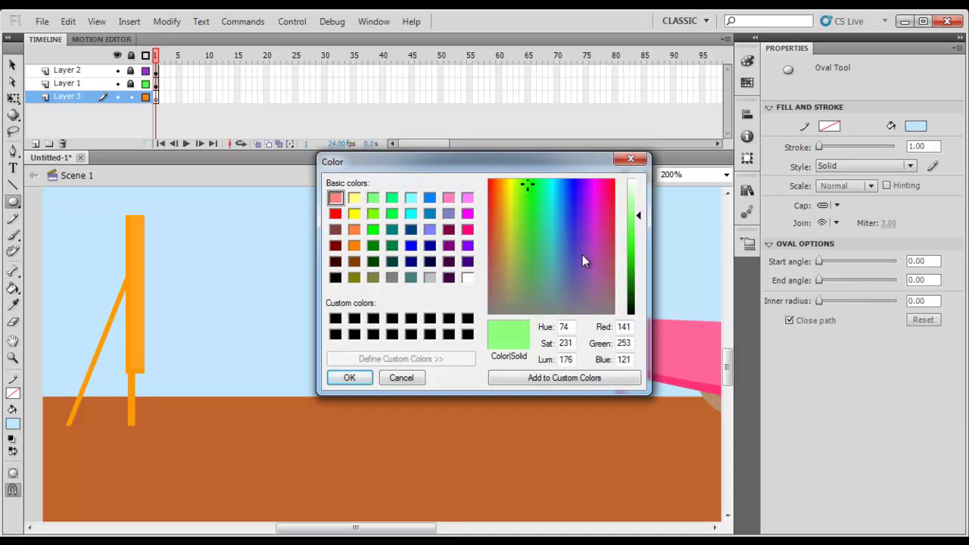
click(349, 379)
Draw overlapping light green circles on Layer 3 across the stage's full width behind the target and cannon, forming one continuous bush shape
key(ctrl+1)
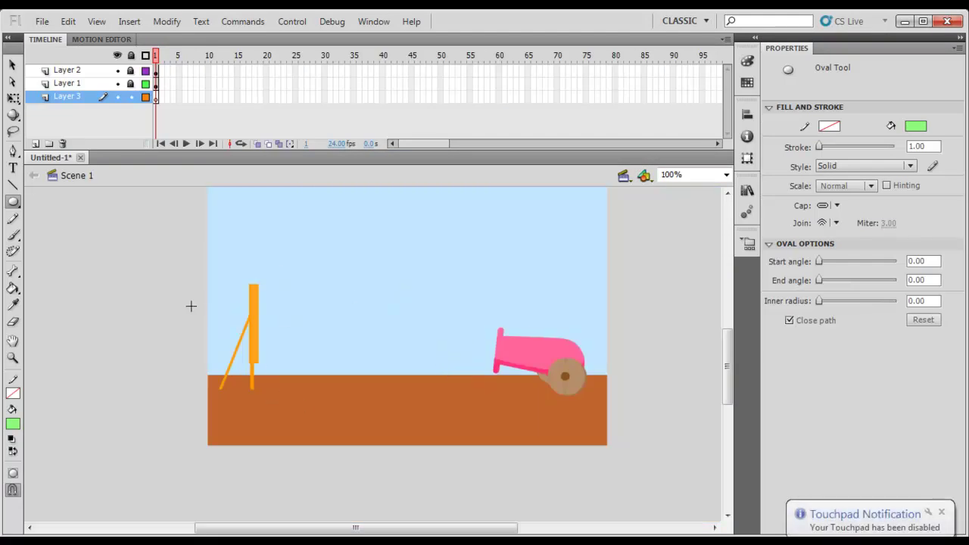
drag(194, 306, 284, 398)
drag(234, 262, 320, 347)
drag(349, 310, 359, 341)
drag(308, 249, 428, 369)
drag(361, 285, 459, 383)
drag(406, 294, 499, 386)
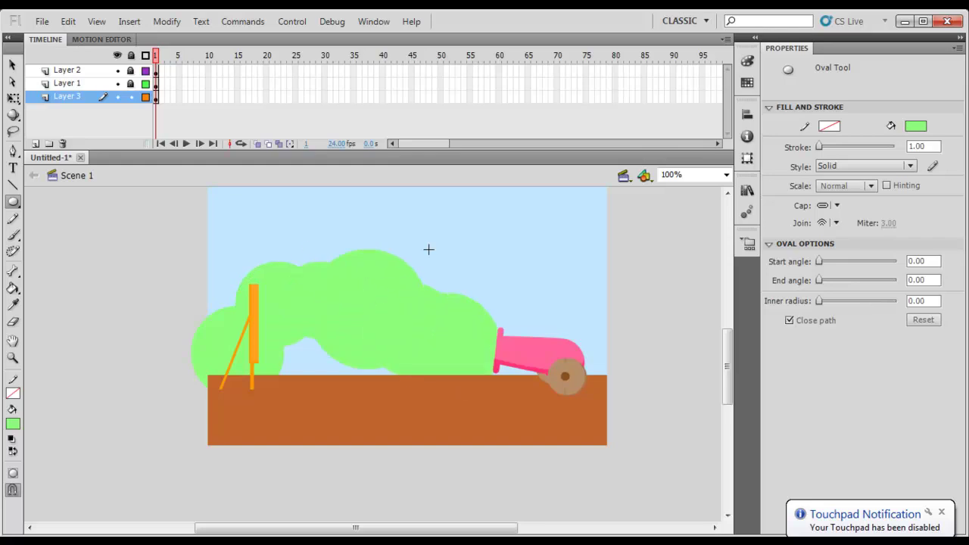
drag(430, 247, 536, 352)
drag(492, 291, 598, 389)
drag(530, 302, 629, 400)
drag(485, 293, 552, 355)
drag(591, 278, 670, 357)
drag(605, 301, 721, 434)
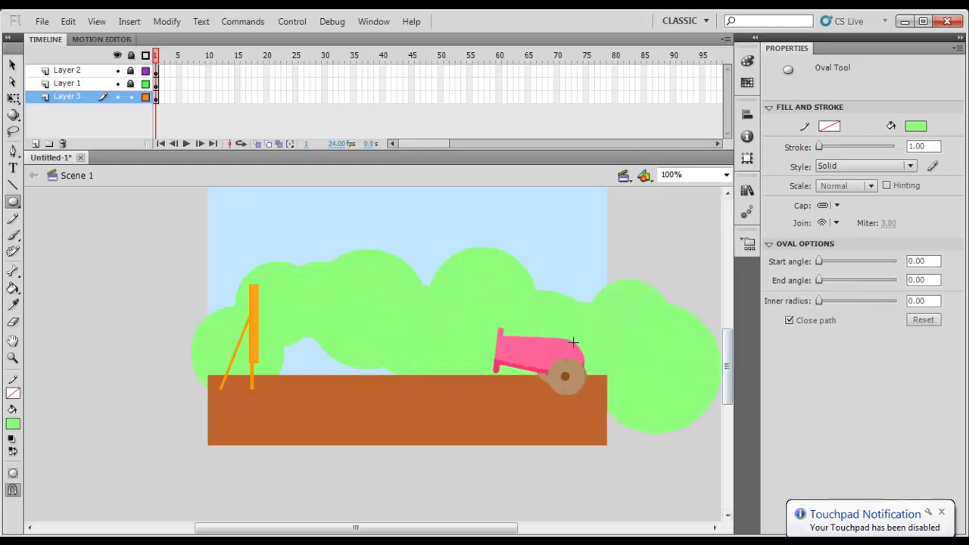
drag(244, 321, 500, 523)
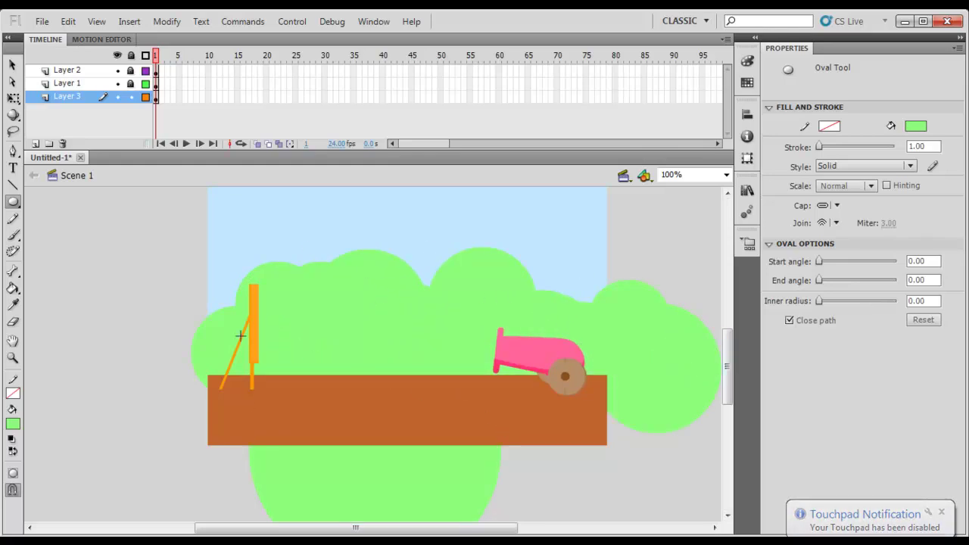
Delete the lower part of the green bush shape, keeping only its bumpy upper band
key(v)
key(space)
drag(403, 345, 310, 277)
key(space)
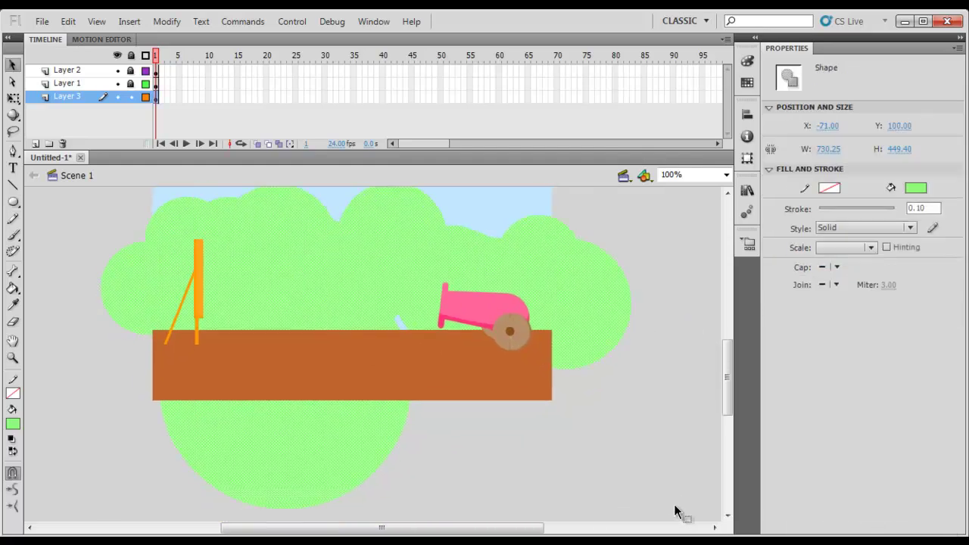
drag(681, 520, 58, 270)
key(Delete)
Move the bush band down to the ground line and shrink it to about 359 by 61 px behind the target
click(255, 258)
drag(256, 258, 288, 316)
key(q)
drag(654, 242, 504, 267)
Duplicate the bush band behind the cannon and nudge the copy down onto the ground line
drag(136, 267, 463, 312)
key(Down)
key(Down)
key(Down)
key(Down)
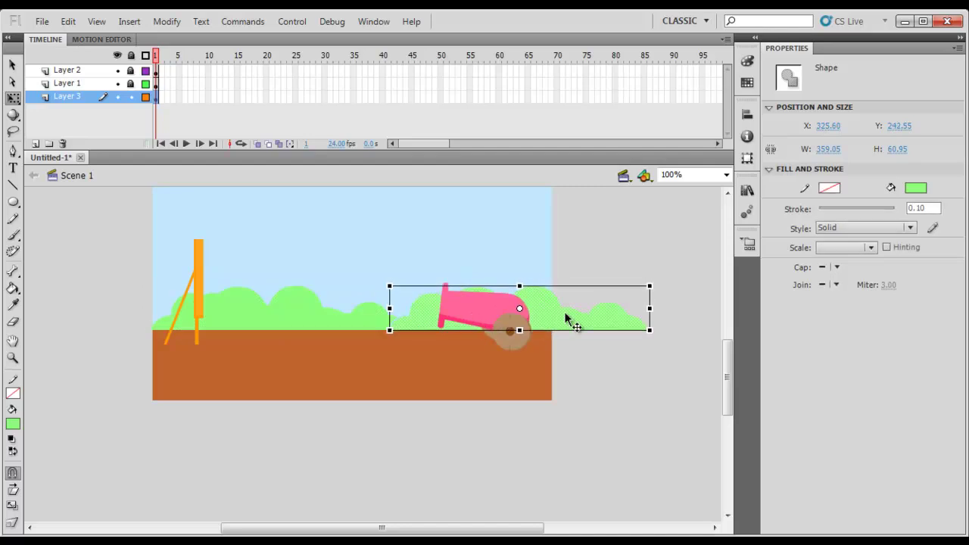
Delete the bush part extending past the stage beyond the cannon, and close the small gap between the two bush bands
drag(686, 238, 557, 362)
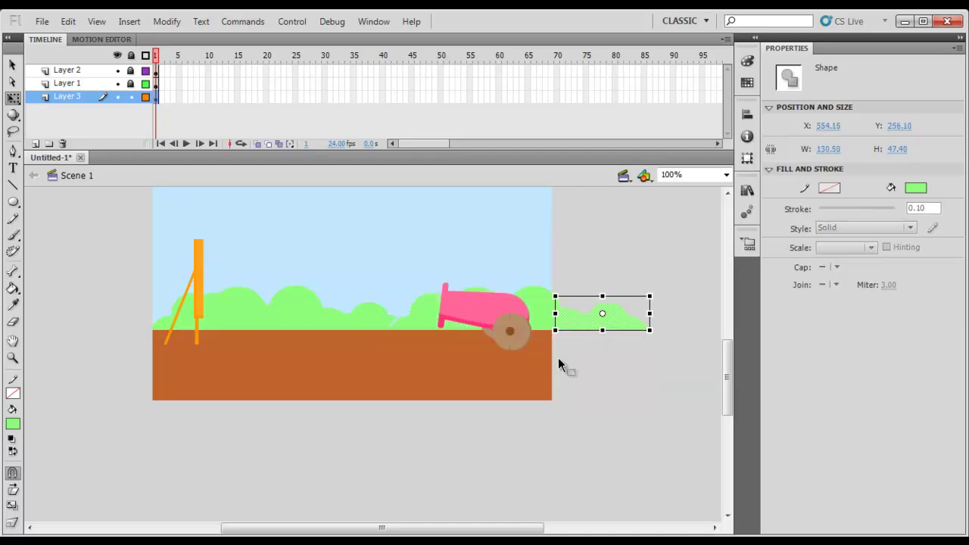
key(Delete)
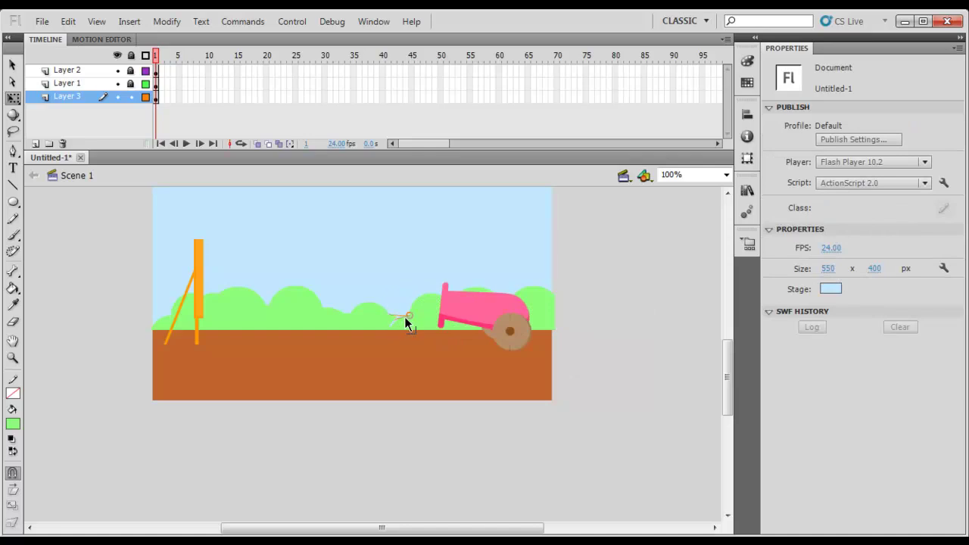
click(341, 316)
click(400, 260)
key(space)
drag(550, 247, 597, 270)
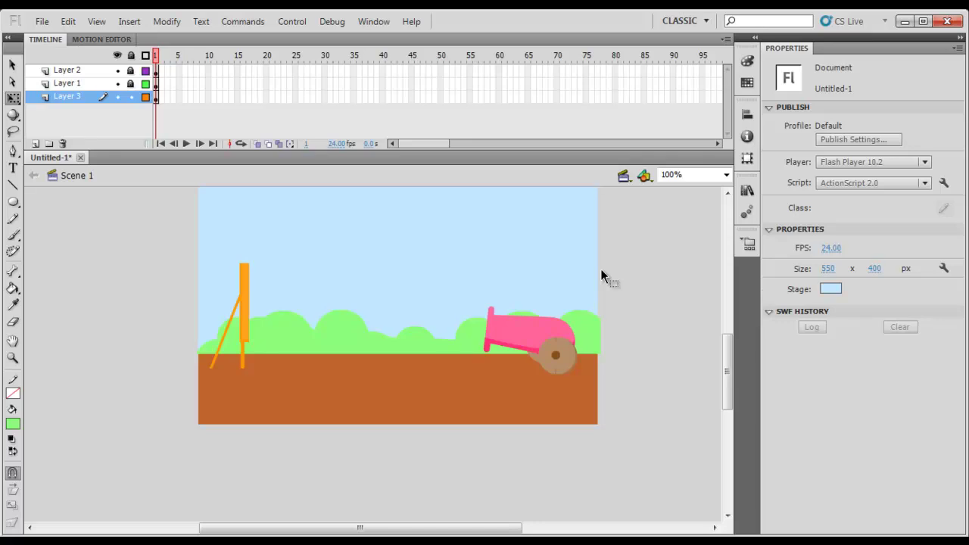
With Layer 3 locked, draw a dark grey #333333 circle about 37.5 px wide in the sky on a new top layer
mouse_move(560, 273)
mouse_down()
mouse_move(495, 307)
mouse_move(486, 327)
mouse_up()
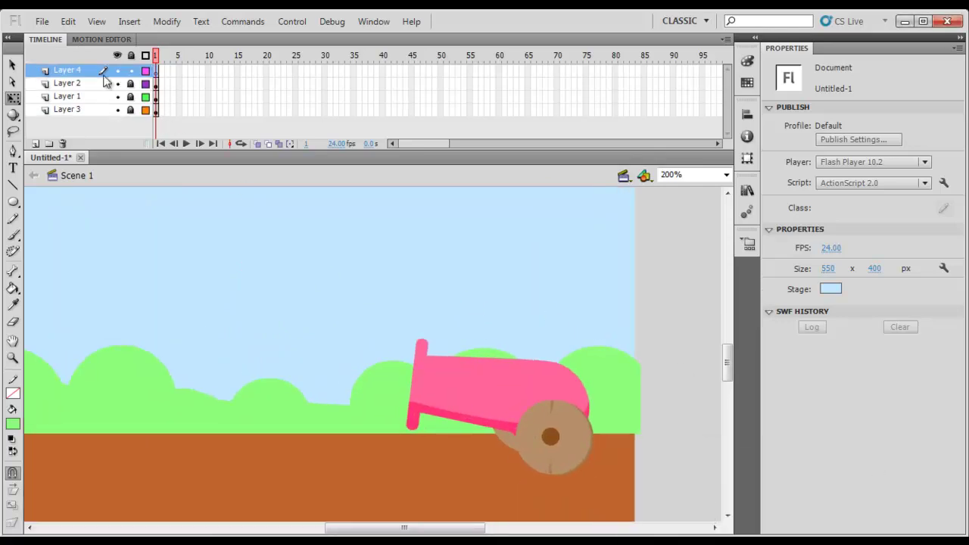
click(13, 203)
drag(158, 272, 270, 270)
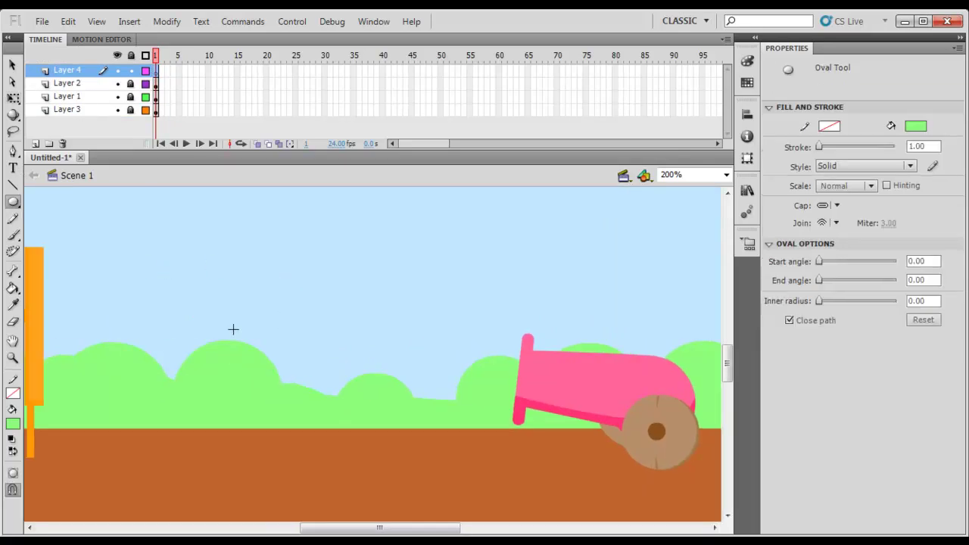
click(13, 424)
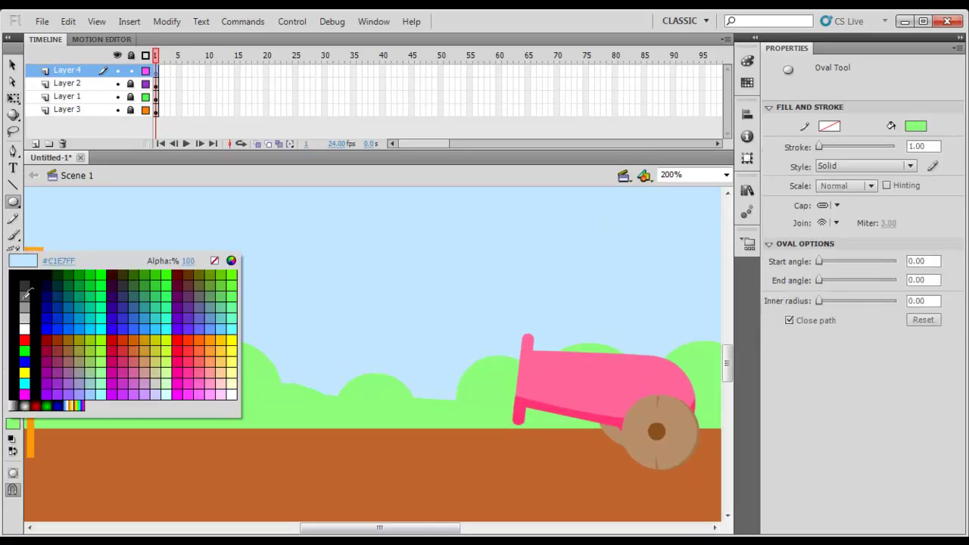
click(35, 321)
drag(328, 251, 381, 275)
key(ctrl+equal)
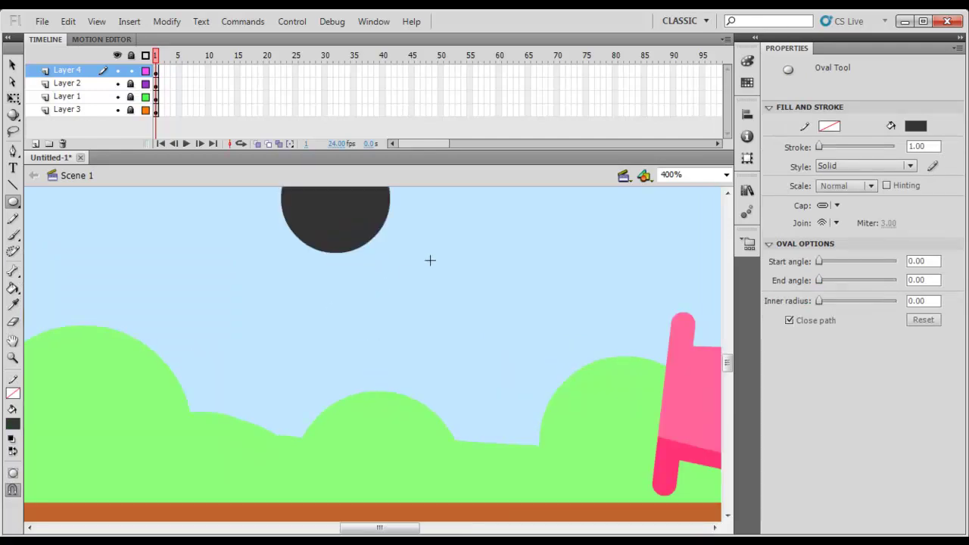
Duplicate the dark grey circle beside the original and darken the copy's fill to #252525
scroll(424, 359, up, 3)
key(v)
click(306, 309)
alt+drag(304, 306, 456, 306)
click(15, 421)
drag(23, 414, 22, 414)
click(13, 423)
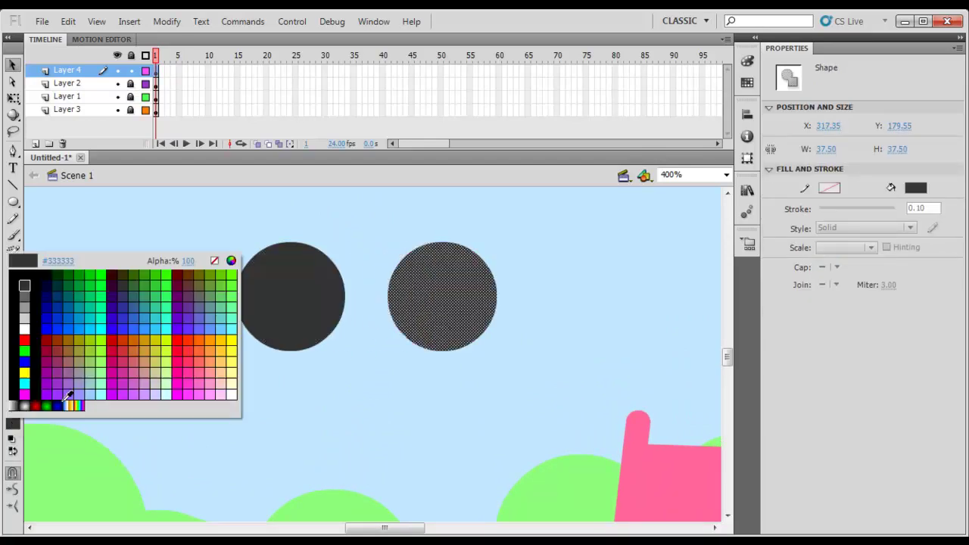
click(232, 260)
drag(640, 293, 641, 301)
click(349, 378)
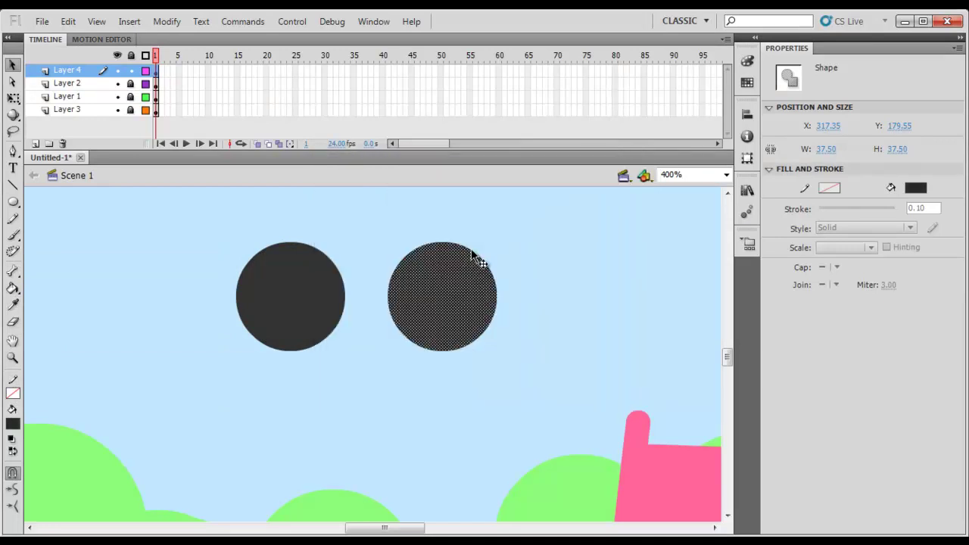
Duplicate the darker circle, shrink the new copy to about 35.75 px and fill it with orange
drag(368, 230, 505, 293)
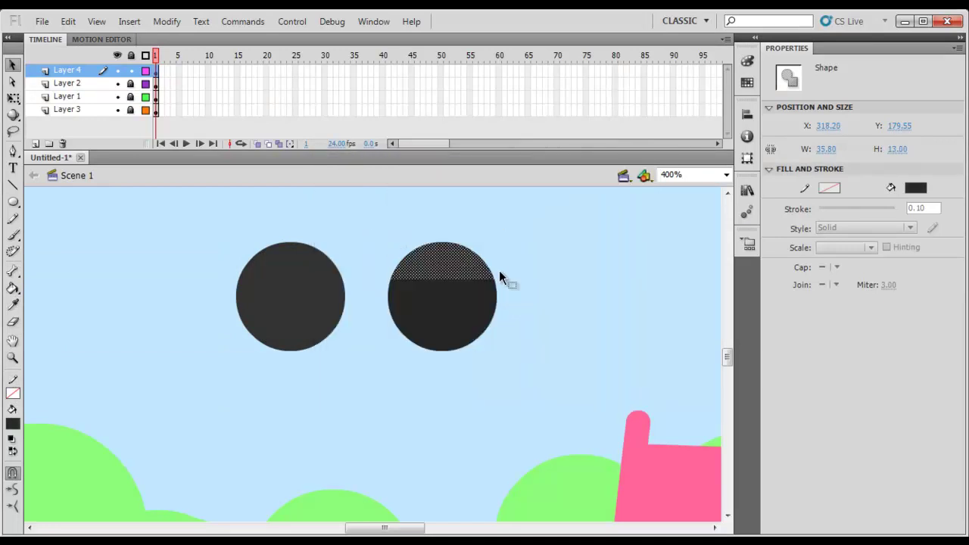
drag(424, 316, 544, 317)
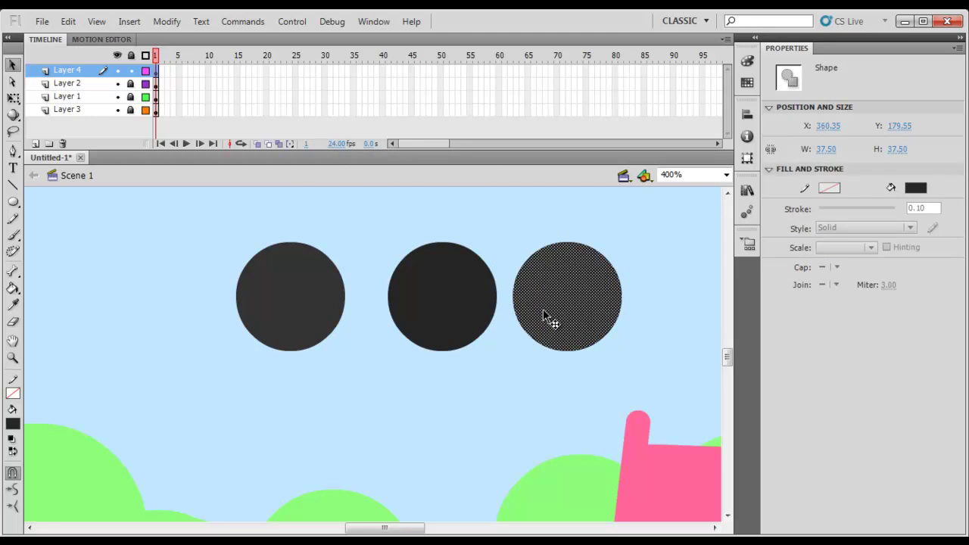
key(q)
mouse_move(625, 242)
mouse_down()
mouse_move(617, 245)
mouse_move(625, 232)
mouse_move(620, 241)
mouse_up()
click(13, 424)
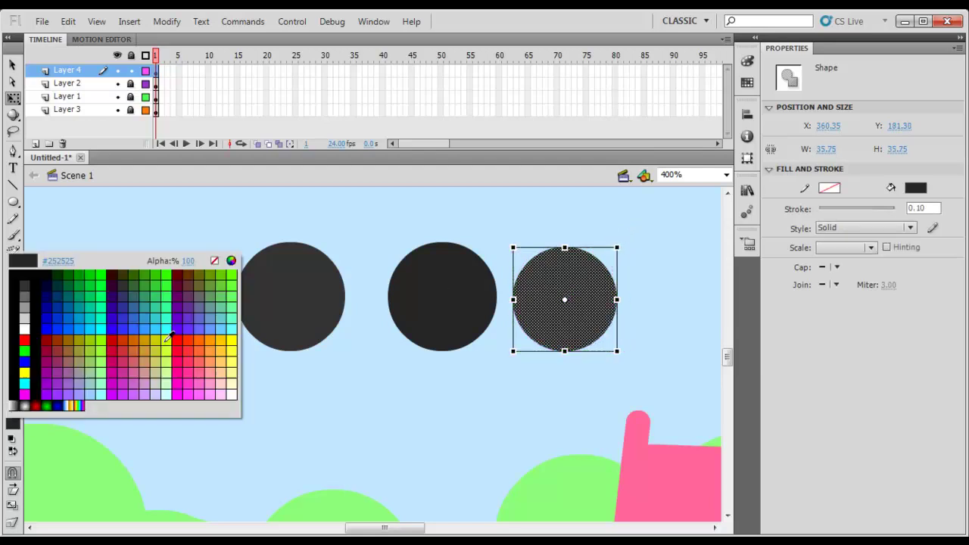
click(160, 340)
Place the orange circle over the darker circle, offset slightly upward, and delete it to cut out a thin crescent
click(489, 392)
mouse_move(451, 324)
mouse_down()
mouse_move(463, 300)
mouse_move(444, 324)
mouse_up()
click(554, 307)
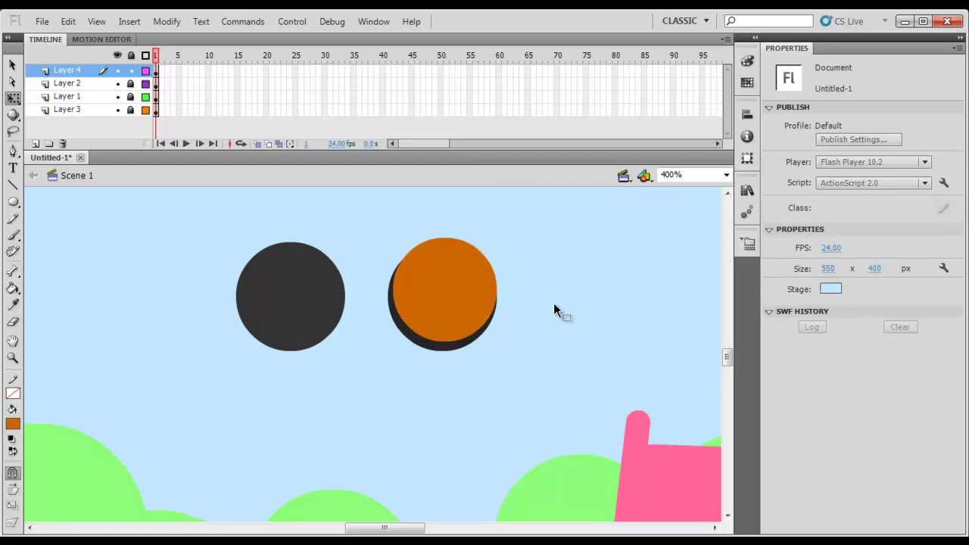
click(448, 290)
key(Delete)
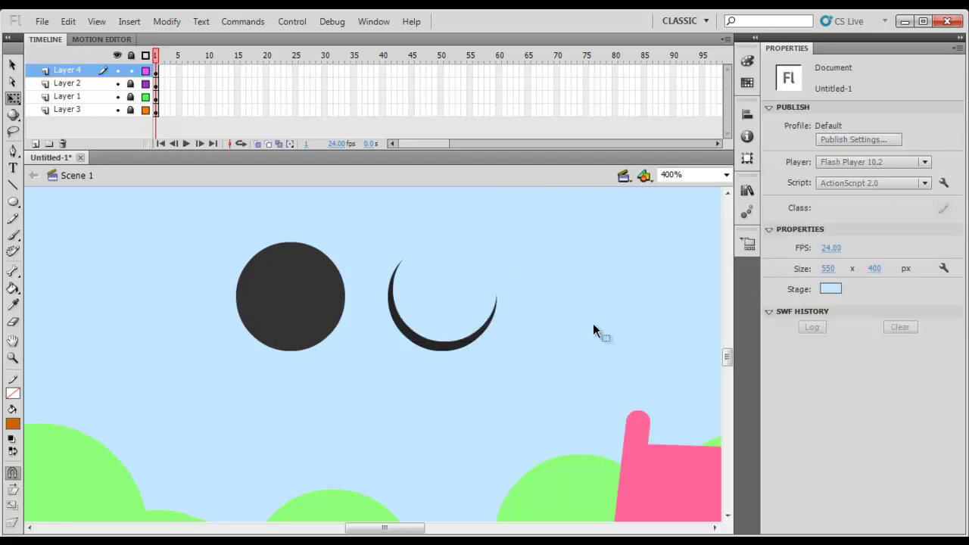
Try to place the crescent directly on the ungrouped dark grey circle
click(465, 337)
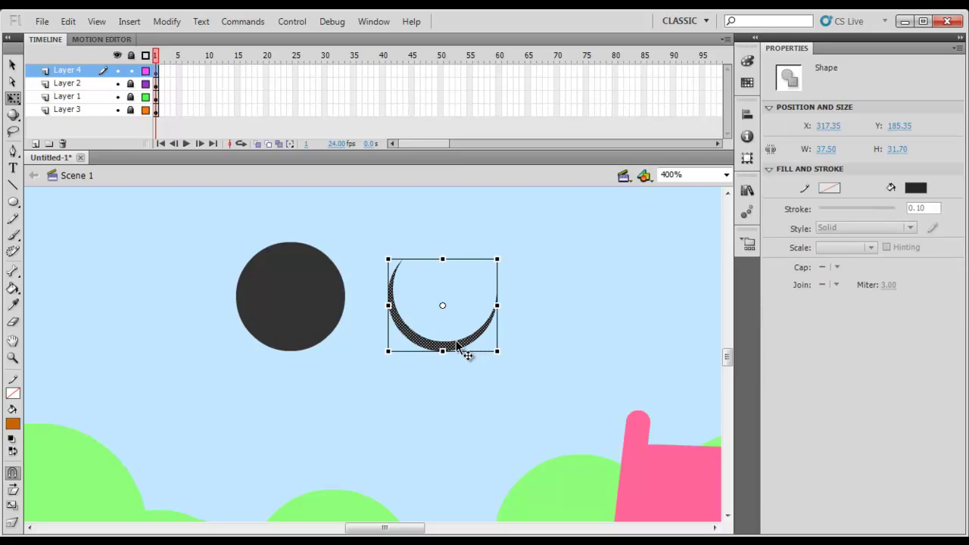
drag(302, 340, 303, 339)
click(435, 357)
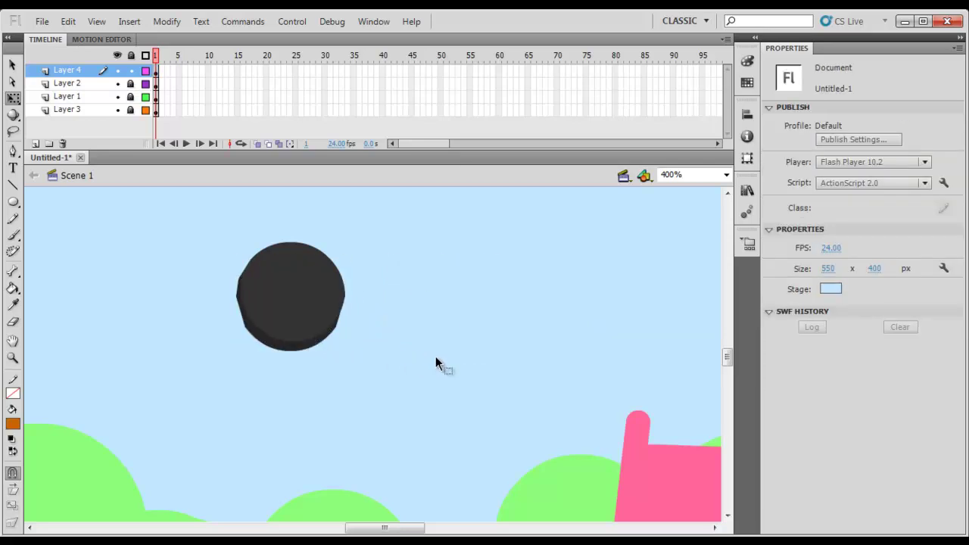
key(ctrl+a)
click(436, 356)
key(ctrl+z)
key(ctrl+z)
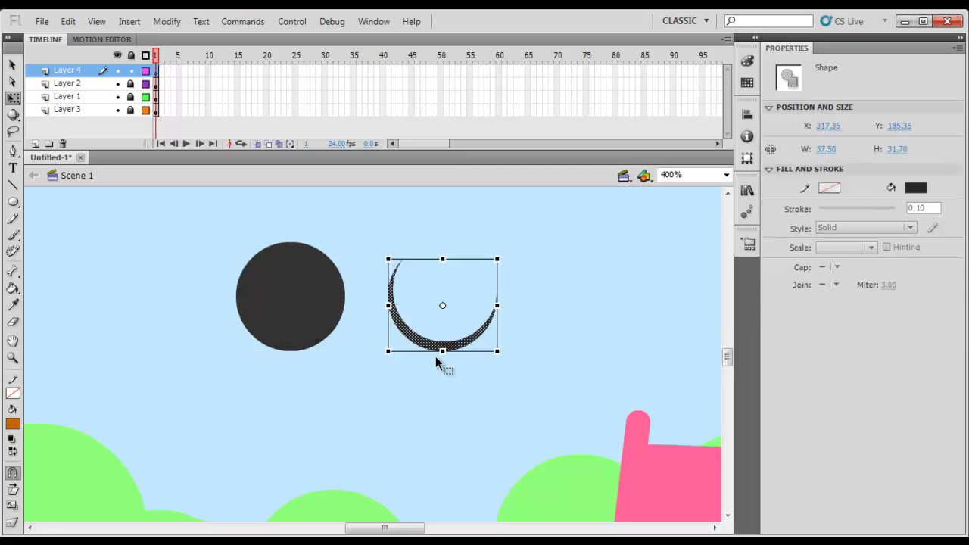
Group the dark grey circle and place the crescent along its lower edge as a shadow
click(253, 270)
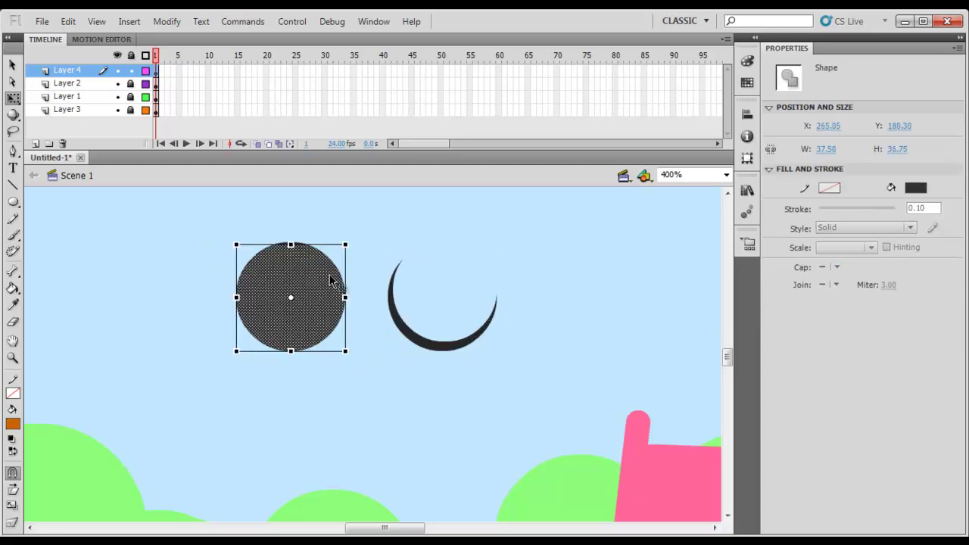
drag(180, 217, 368, 380)
key(ctrl+g)
click(451, 337)
drag(451, 336, 301, 336)
click(373, 376)
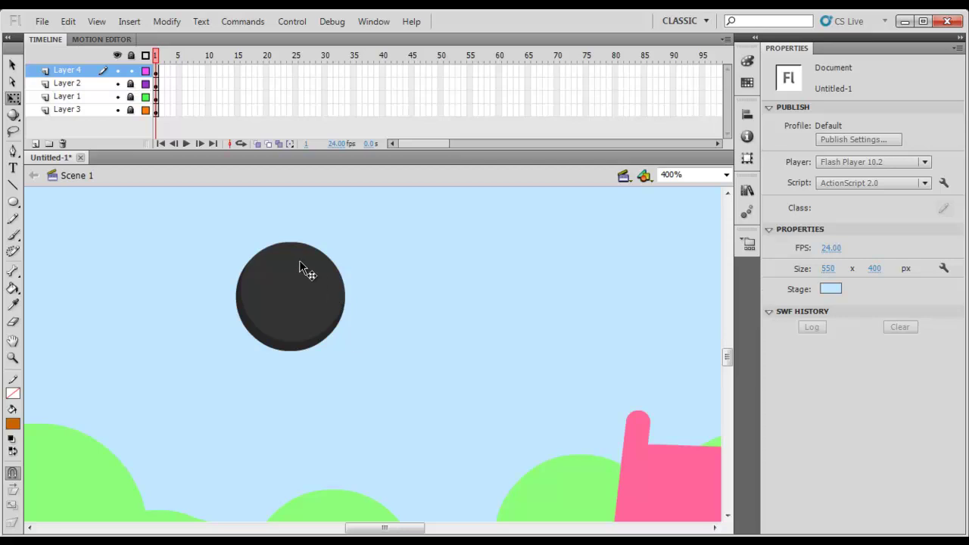
Set the Brush tool to a white fill, a larger brush size and Object Drawing mode
key(ctrl+equal)
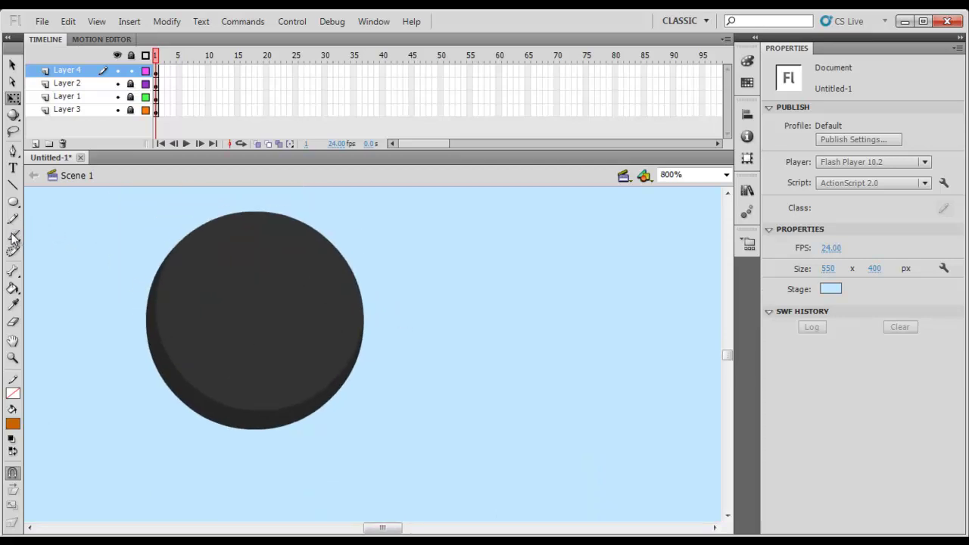
key(b)
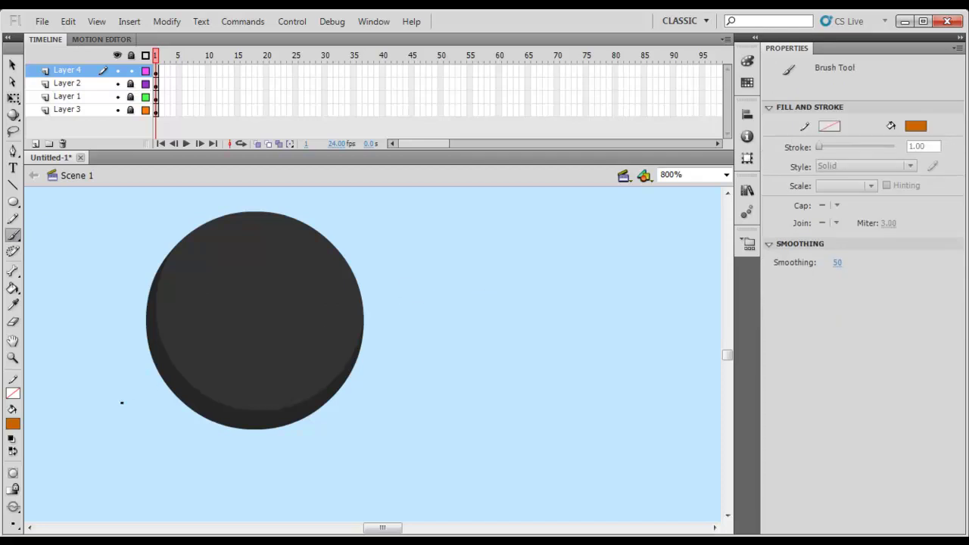
click(13, 424)
click(36, 325)
click(15, 524)
click(50, 483)
drag(255, 231, 286, 233)
key(ctrl+z)
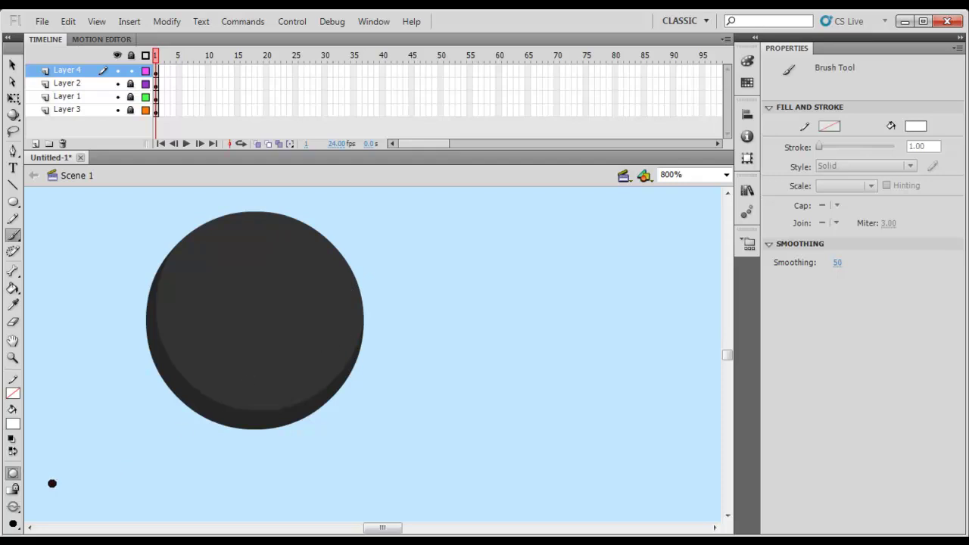
click(14, 474)
Try white brush strokes in the sky beside the shaded ball
drag(423, 268, 520, 302)
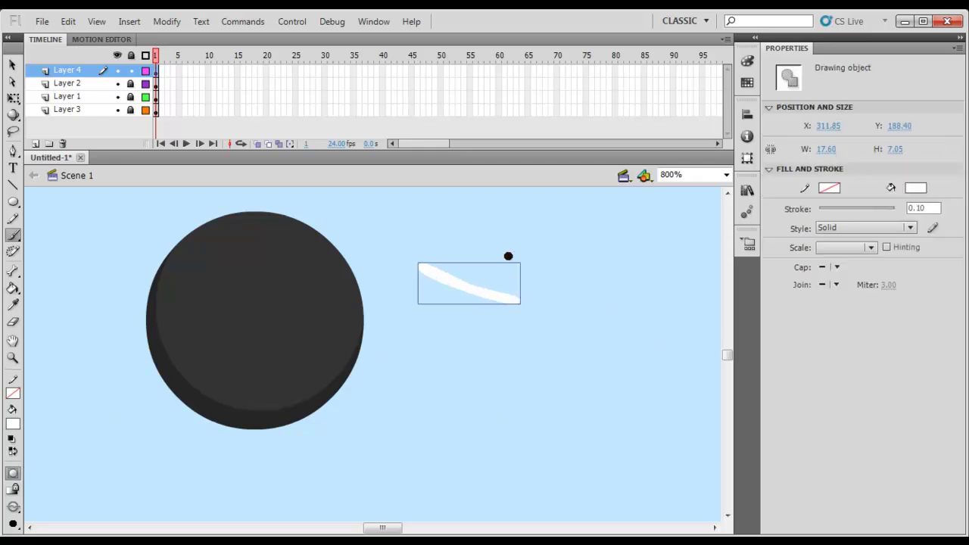
drag(495, 243, 462, 346)
key(ctrl+z)
key(ctrl+z)
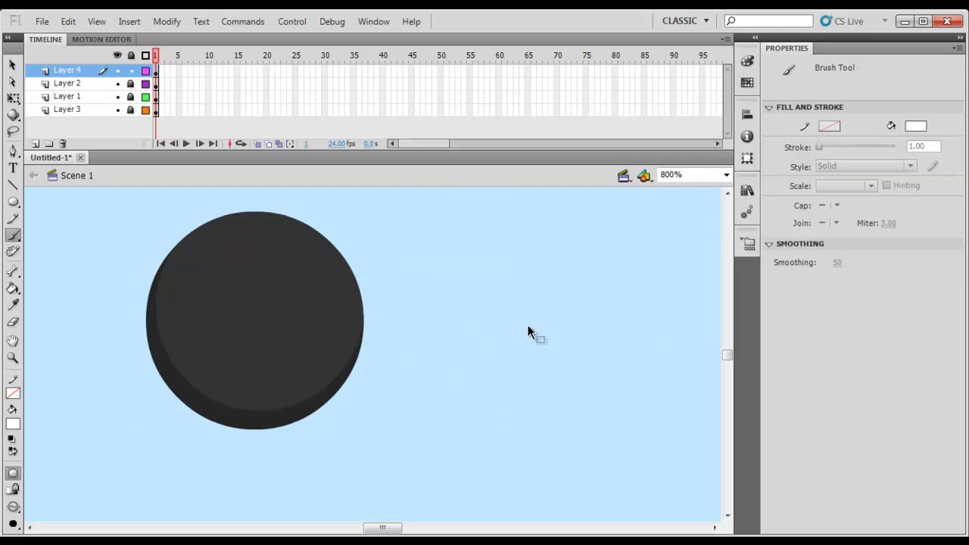
Paint a short white highlight stroke and a small white dot near the upper edge of the dark grey cannonball
drag(242, 228, 278, 230)
click(291, 243)
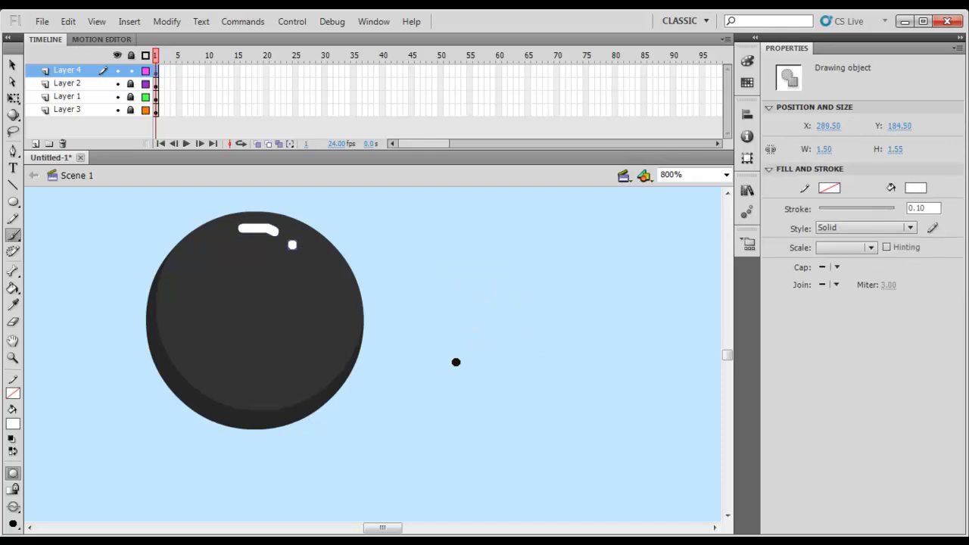
key(v)
click(490, 338)
Group the cannonball, its crescent shadow and its white highlights into one object
key(ctrl+minus)
key(ctrl+minus)
key(ctrl+minus)
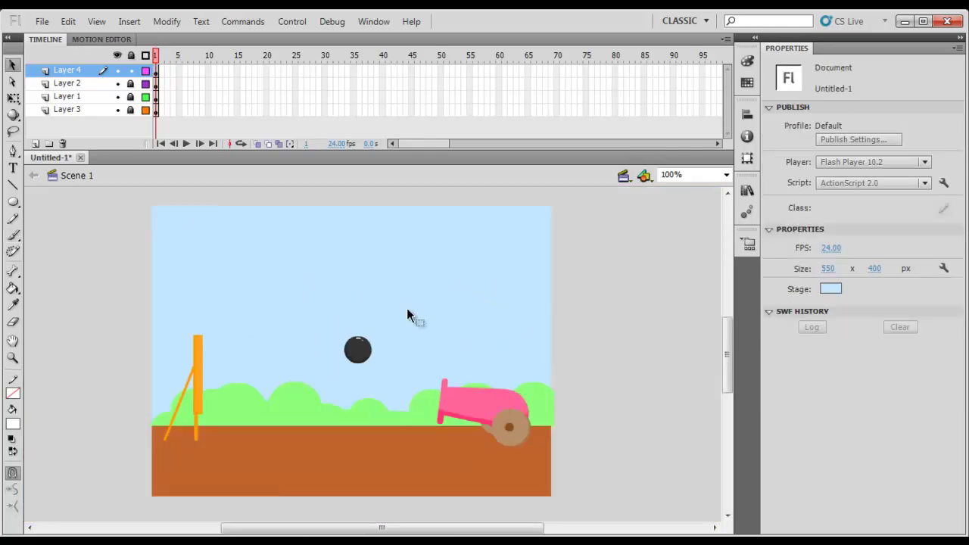
key(ctrl+equal)
drag(455, 302, 315, 420)
key(ctrl+g)
Move the grouped cannonball across the sky to a spot directly above the pink cannon
key(space)
drag(359, 429, 311, 397)
key(ctrl+equal)
drag(444, 397, 436, 383)
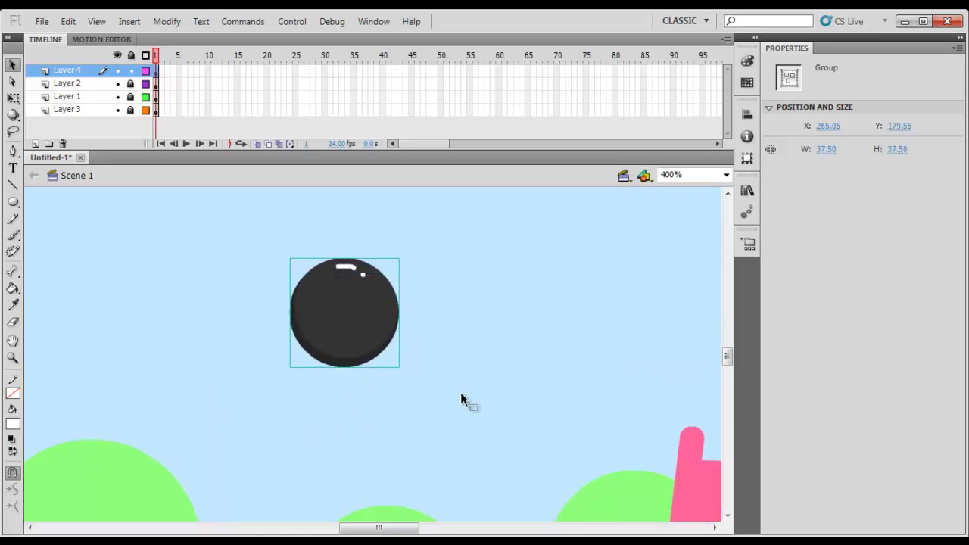
key(ctrl+minus)
drag(444, 391, 426, 359)
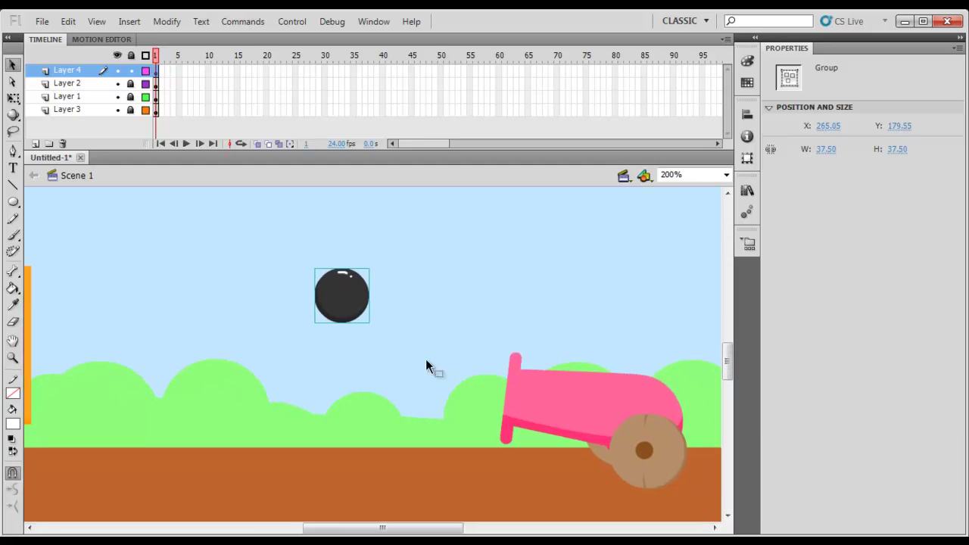
key(ctrl+minus)
scroll(417, 318, down, 1)
click(415, 298)
drag(362, 311, 483, 346)
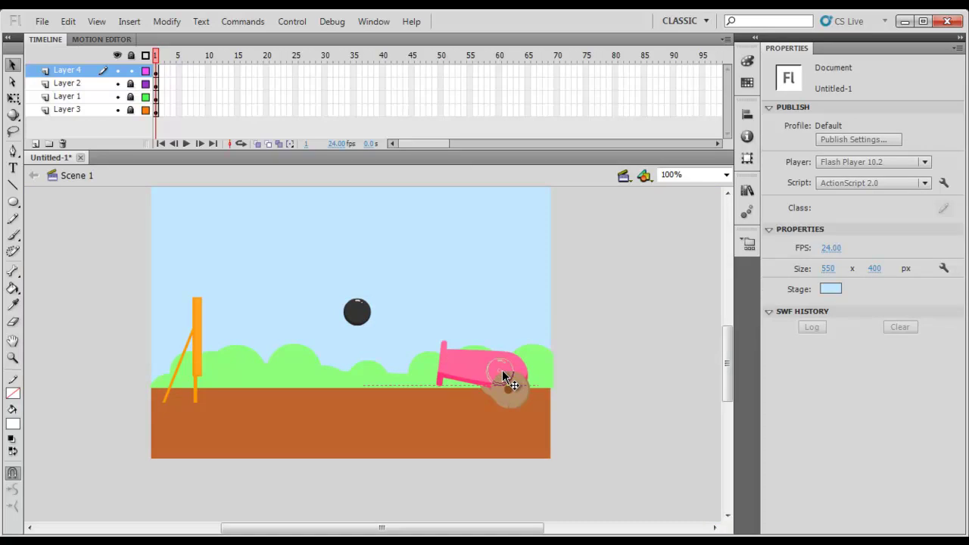
drag(503, 371, 505, 312)
Move Layer 4 with the cannonball below Layer 2 in the layer stack and unlock Layer 2
drag(74, 76, 77, 90)
click(117, 71)
click(118, 71)
click(130, 70)
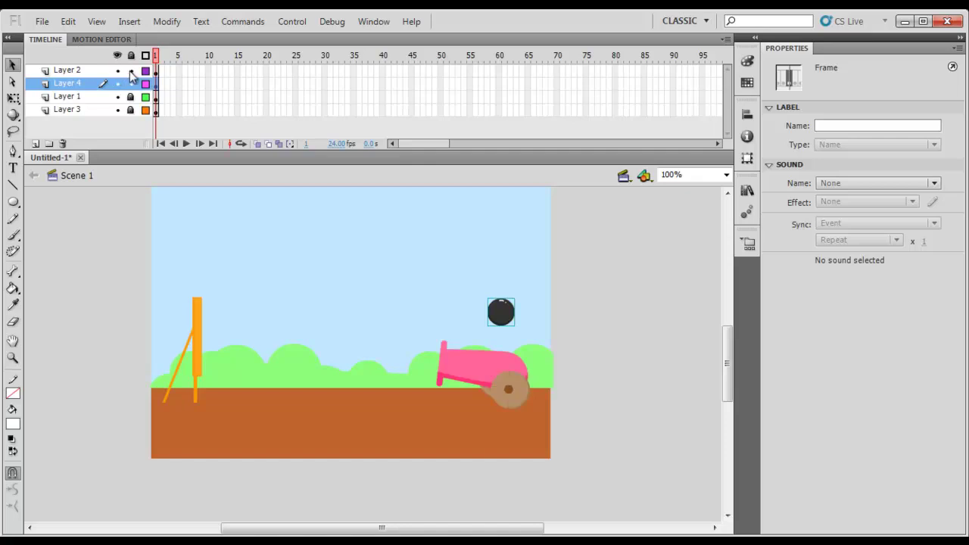
click(417, 253)
Convert the orange propped-up target to a graphic symbol and move its transformation point to the foot of the slanted brace
drag(414, 292, 397, 263)
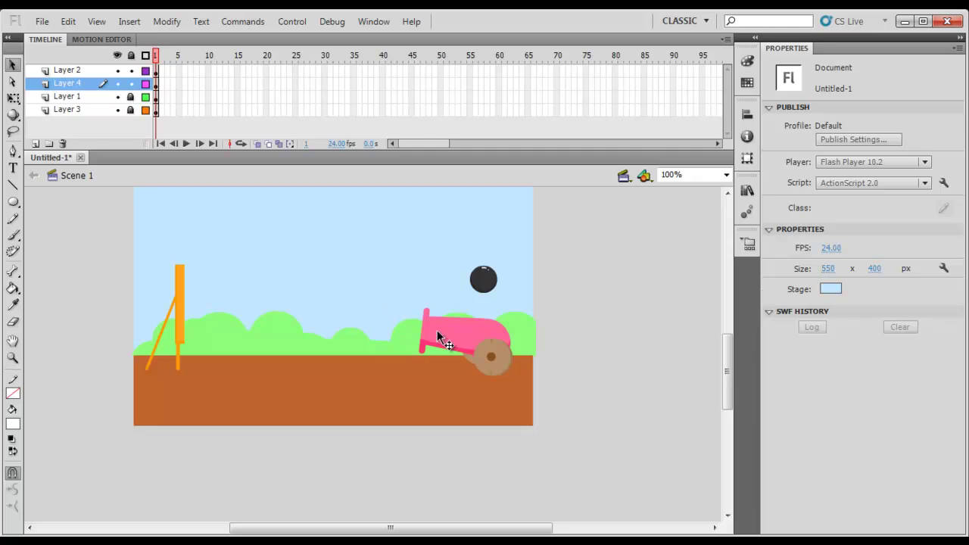
key(ctrl+=)
drag(234, 314, 366, 366)
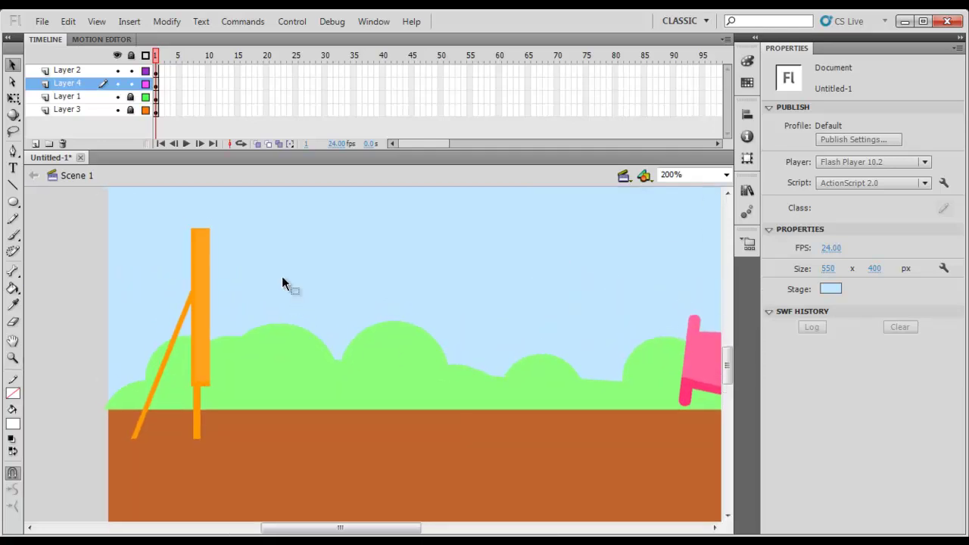
click(156, 374)
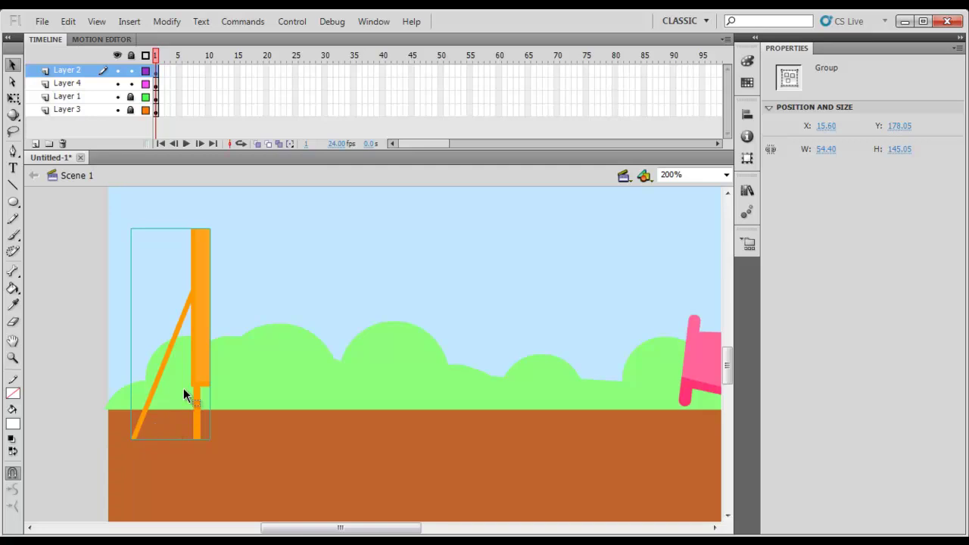
right_click(199, 344)
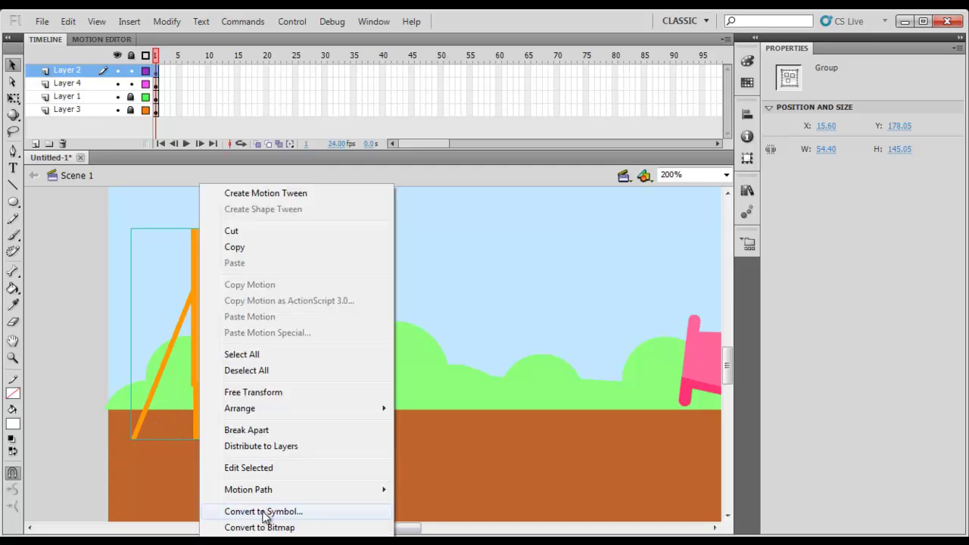
click(263, 512)
key(Return)
key(q)
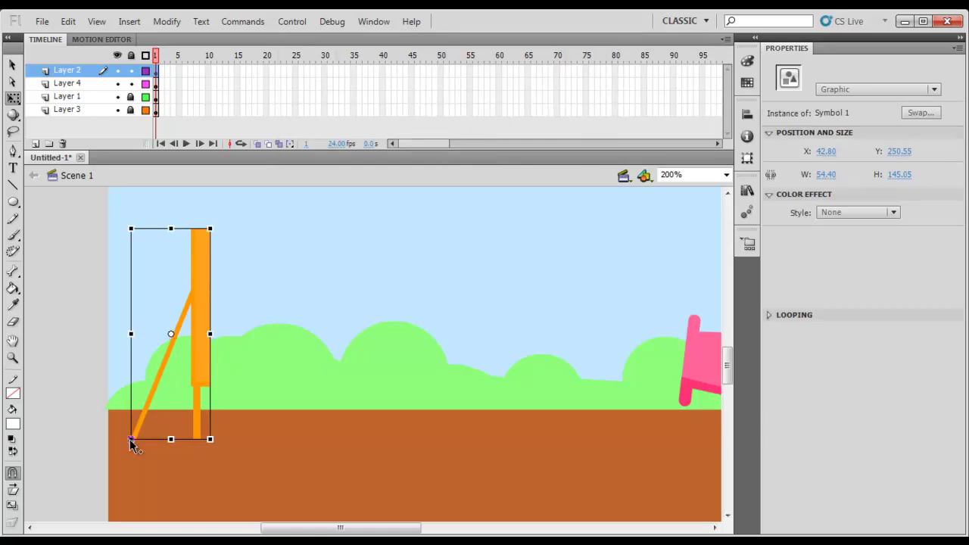
drag(129, 440, 131, 440)
Try rotating the orange target around its new transformation point, and undo the test transformations
drag(212, 228, 277, 249)
key(ctrl+z)
click(226, 224)
click(206, 245)
key(ctrl+z)
click(394, 324)
Move the pink cannon barrel's transformation point close to the hub of the front wheel
drag(452, 362, 103, 348)
click(453, 250)
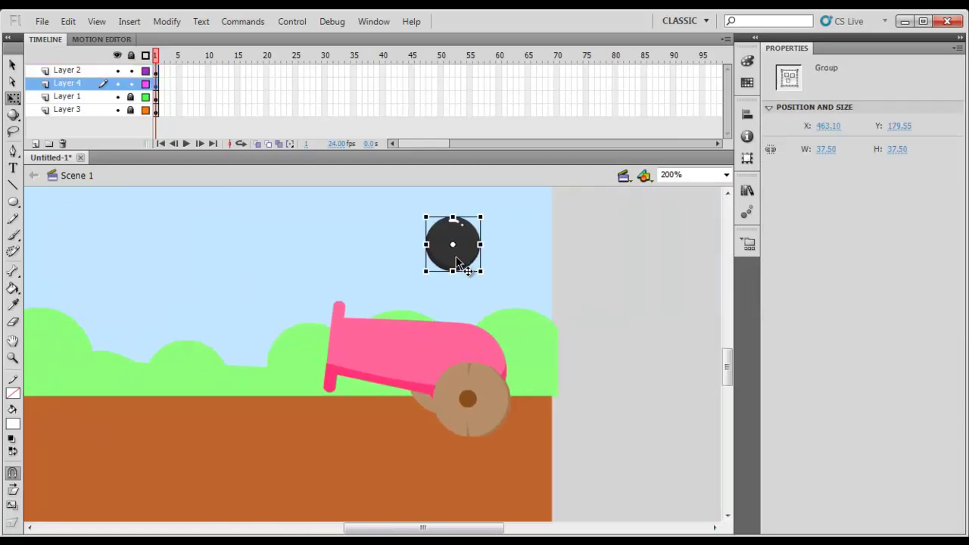
click(424, 341)
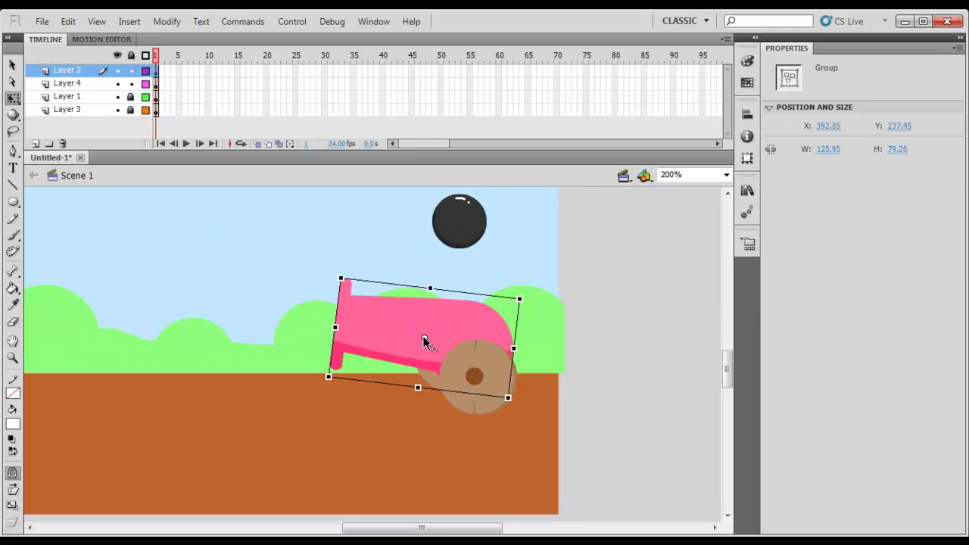
drag(485, 367, 484, 363)
click(485, 410)
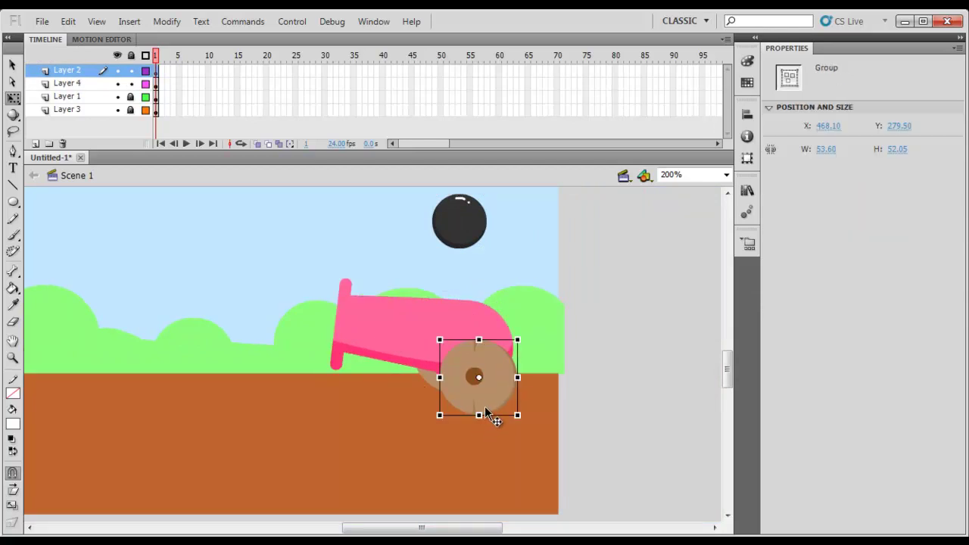
click(444, 351)
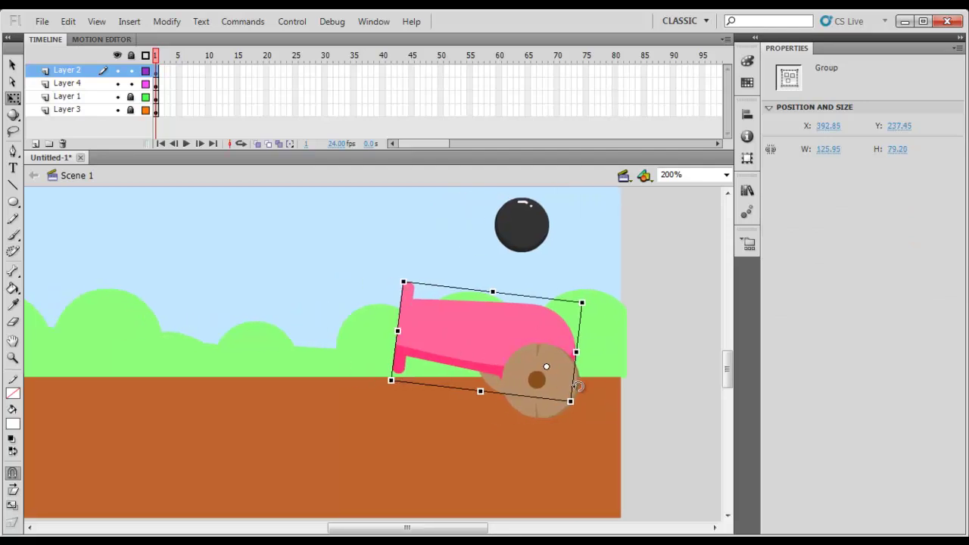
Convert the rear wheel, the pink barrel and the front wheel each to a separate graphic symbol
click(488, 390)
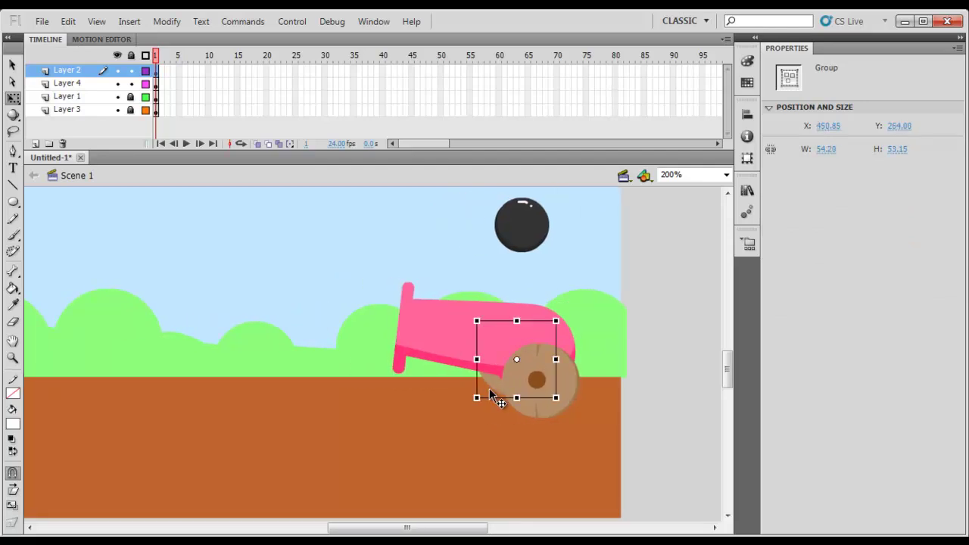
key(F8)
key(Return)
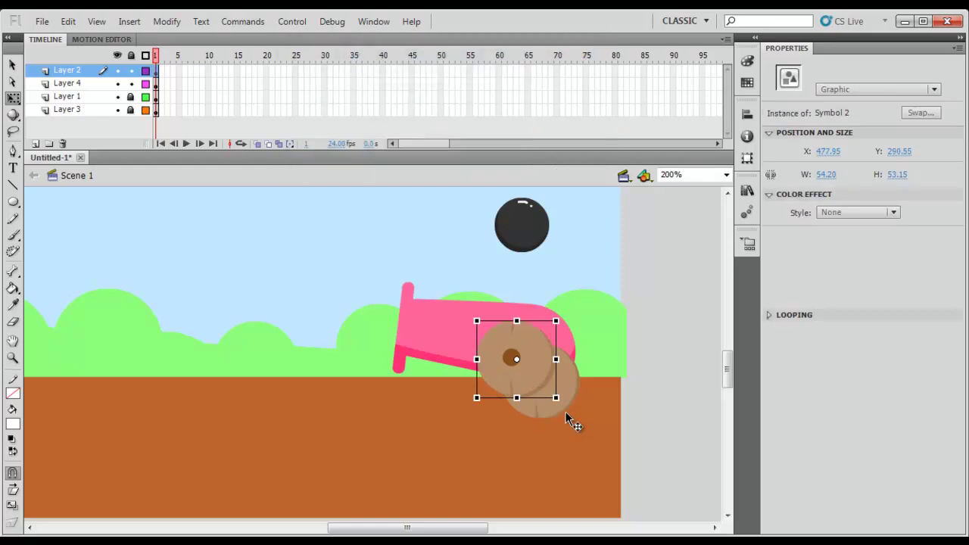
click(461, 341)
key(F8)
key(Return)
click(554, 410)
key(F8)
key(Return)
click(656, 381)
Select all unlocked scene objects and distribute them to separate layers
drag(411, 374, 541, 395)
key(ctrl+1)
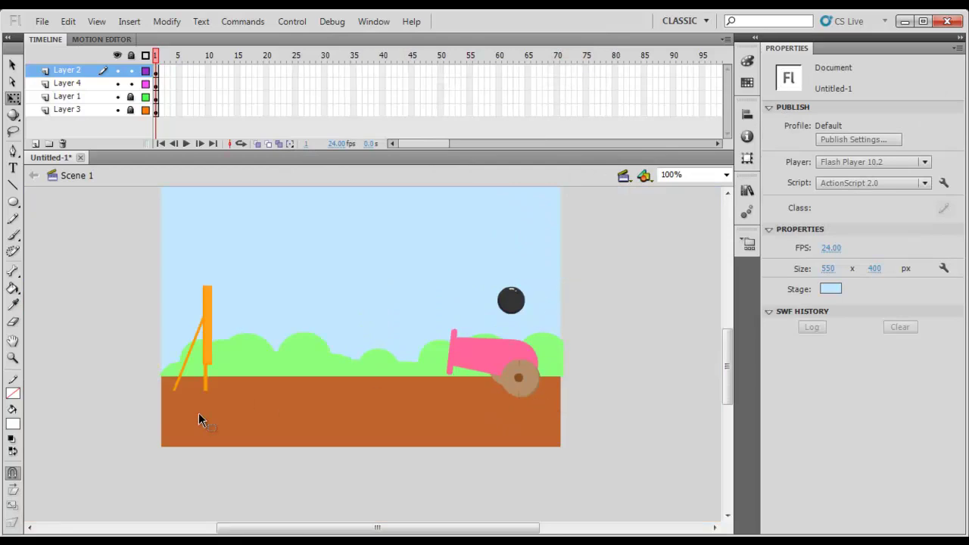
key(ctrl+a)
right_click(203, 351)
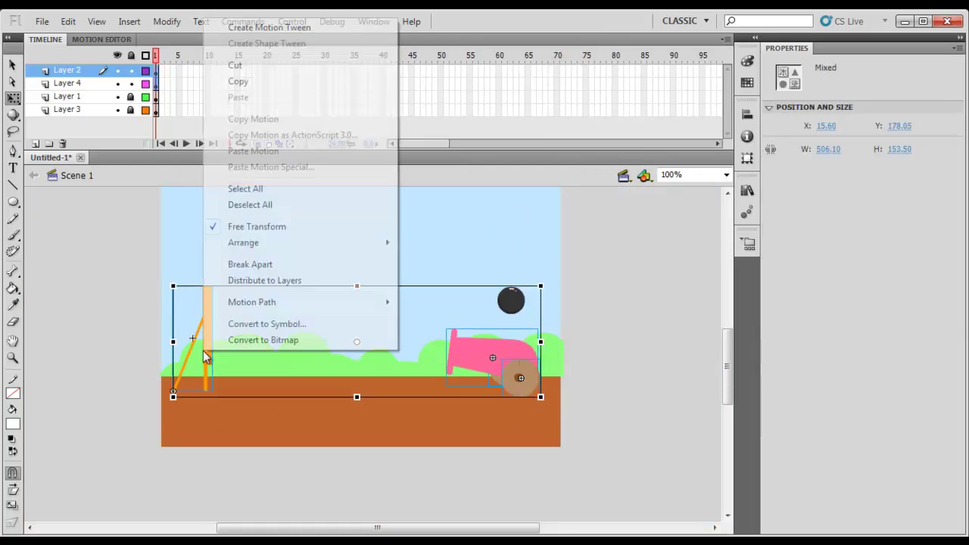
click(301, 280)
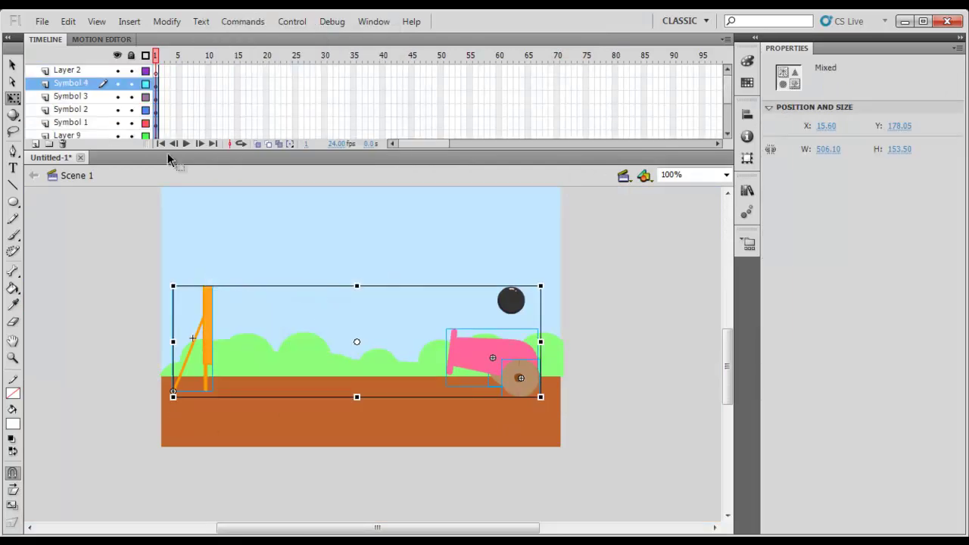
Enlarge the timeline to show every layer and delete the emptied Layer 2 and Layer 4
click(81, 72)
drag(122, 150, 120, 221)
ctrl+click(91, 162)
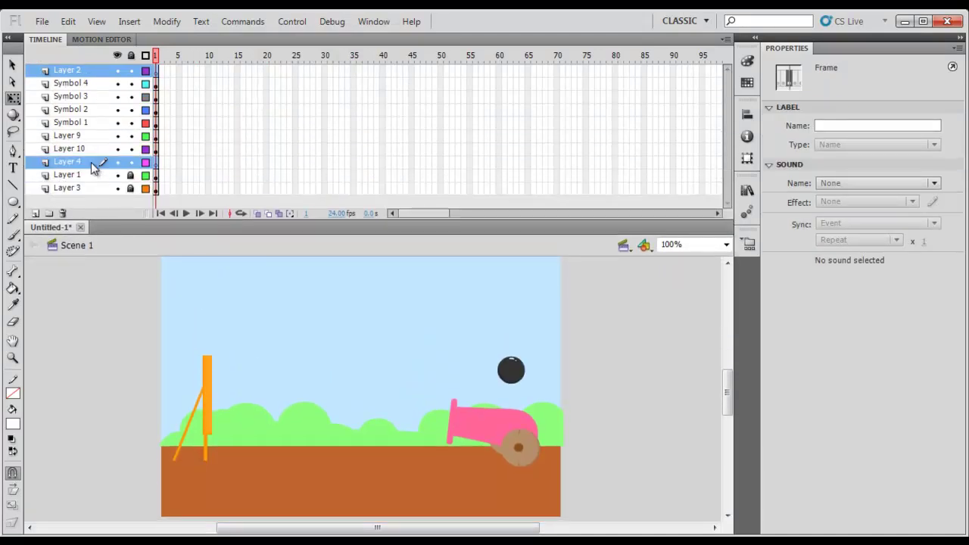
click(62, 213)
Extend all layers in the timeline to frame 58
drag(401, 217, 341, 198)
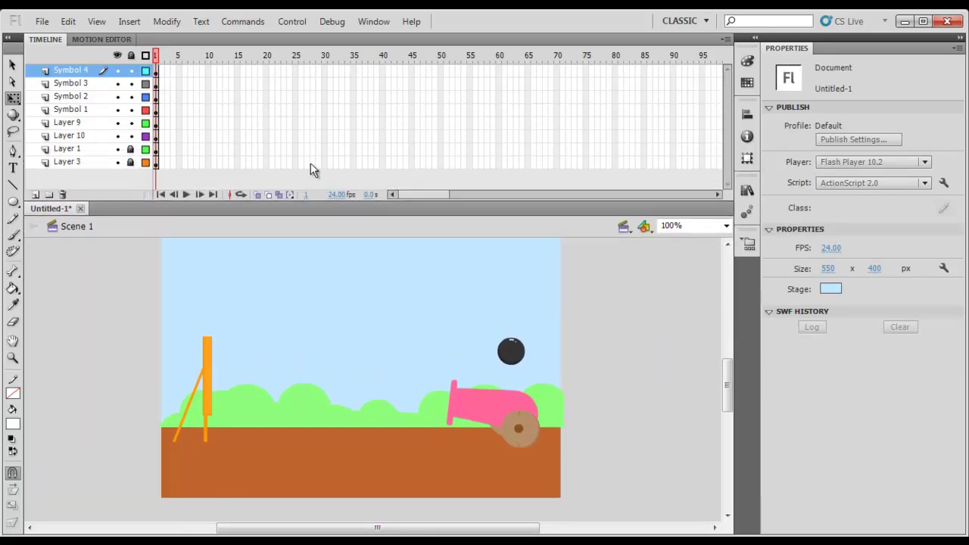
drag(318, 152, 491, 53)
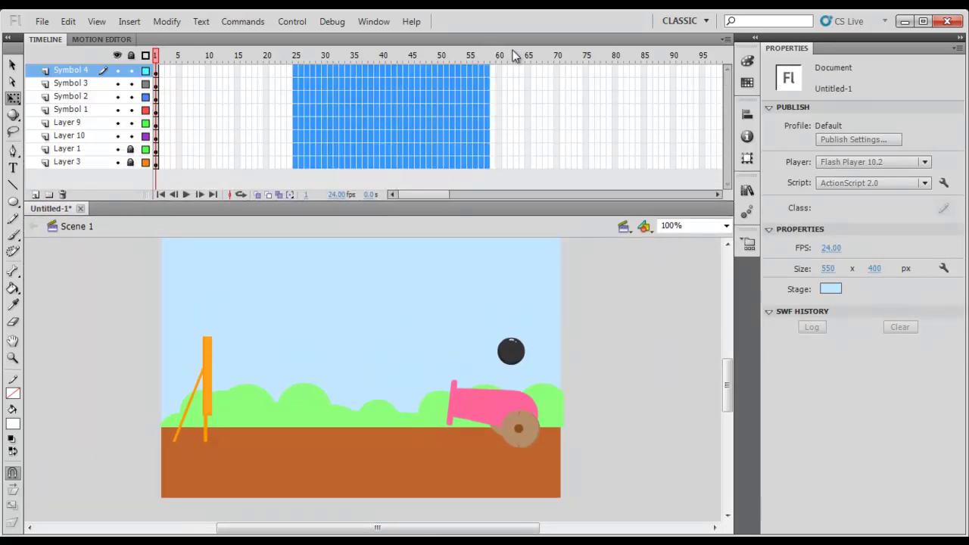
key(F5)
click(603, 292)
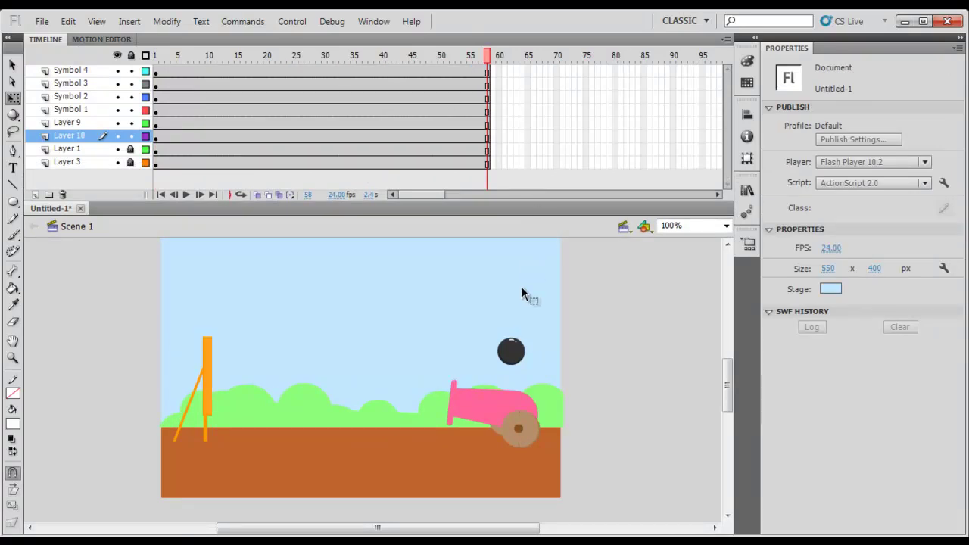
Place the cannonball over the cannon's rear end at X 471.15, Y 264.75 and bring Layer 10 to the top of the layer stack
click(519, 407)
key(Left)
key(Left)
key(Left)
key(Down)
key(Down)
key(Down)
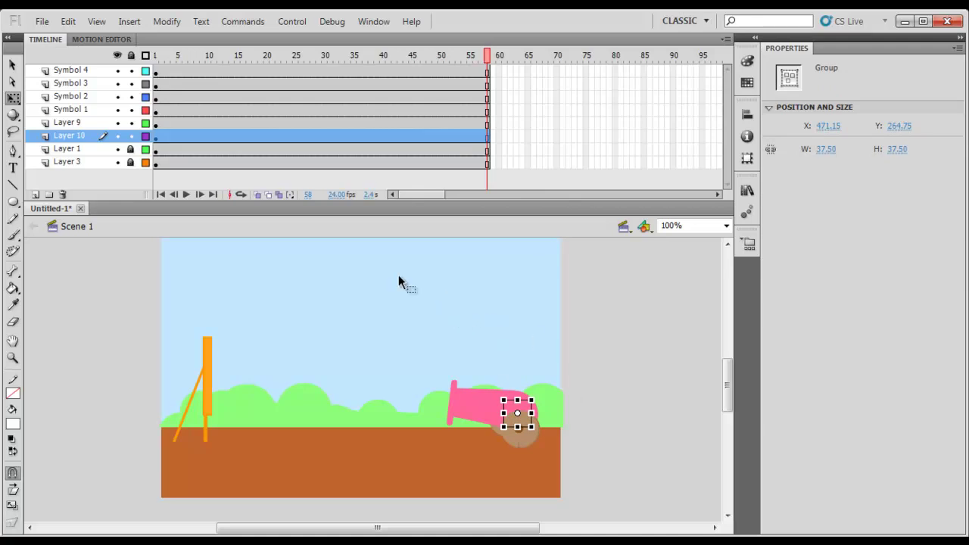
drag(94, 136, 74, 34)
click(595, 347)
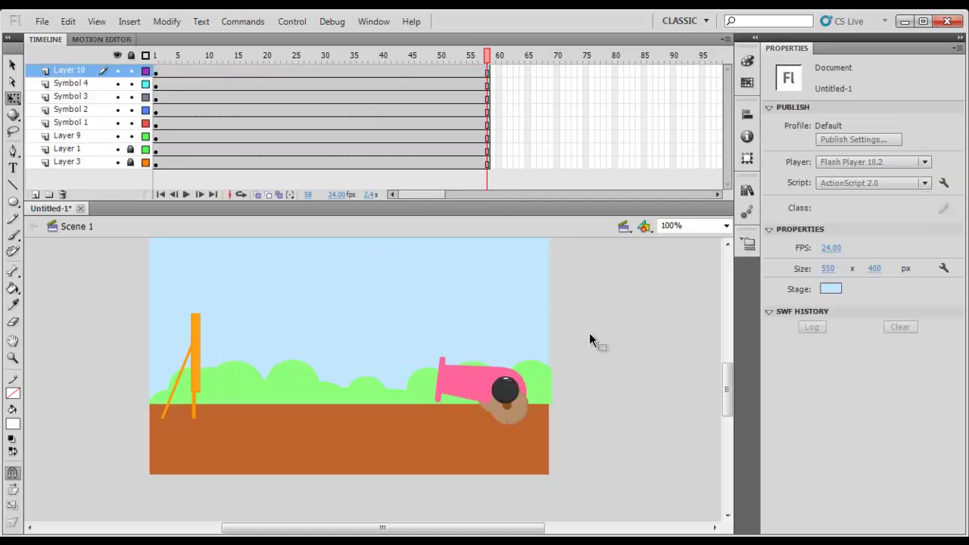
Insert keyframes at frames 10 and 15 on the barrel's layer and squash the barrel horizontally to about 85 px wide at frame 15
key(ctrl+minus)
key(ctrl+equal)
key(ctrl+equal)
drag(585, 399, 627, 336)
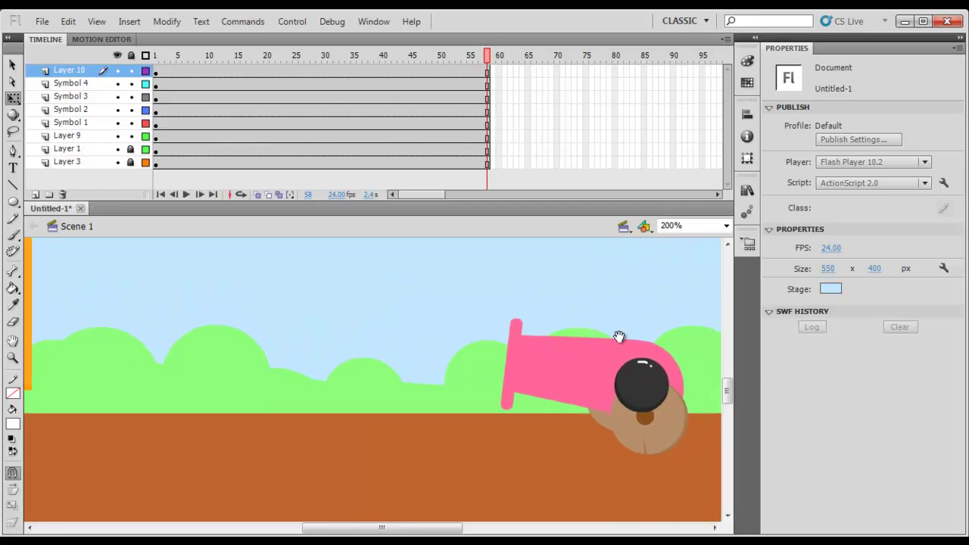
drag(326, 57, 229, 59)
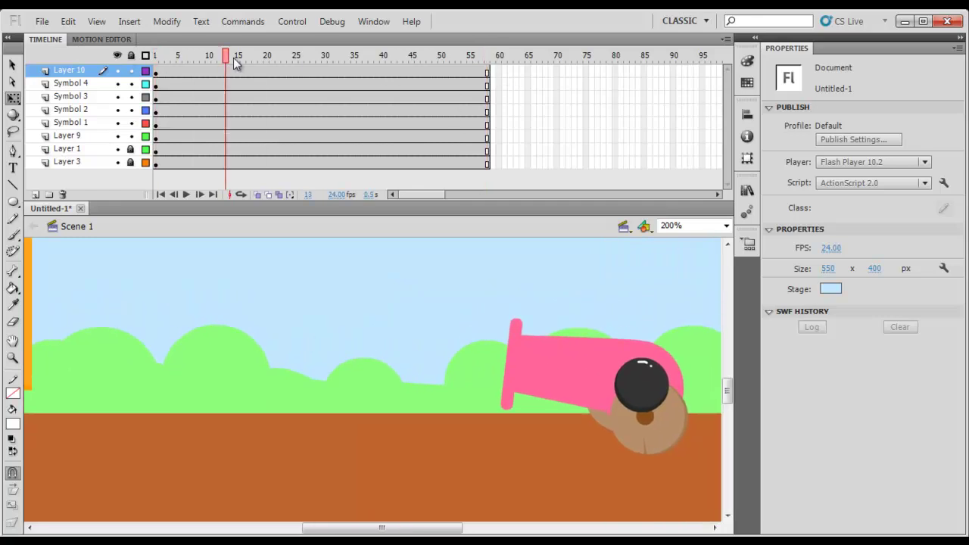
click(548, 353)
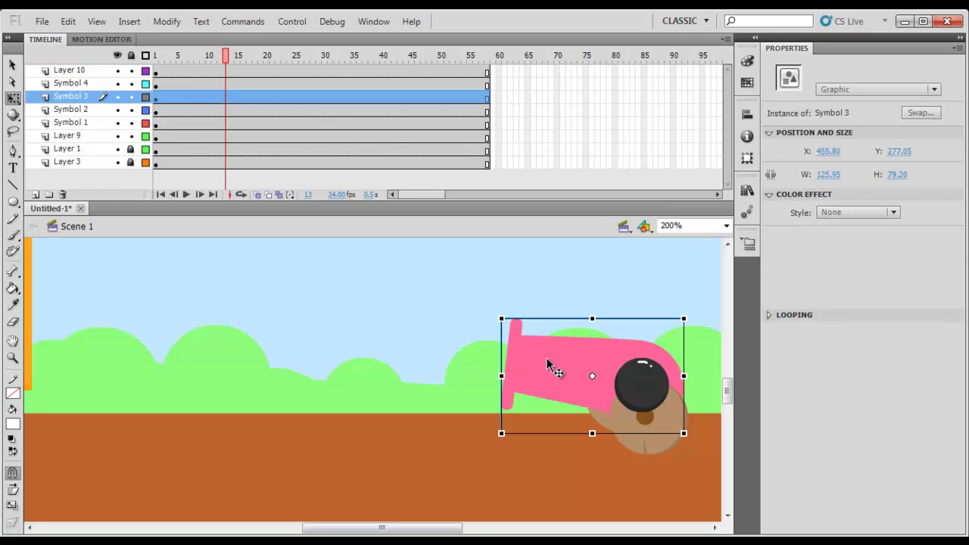
click(208, 99)
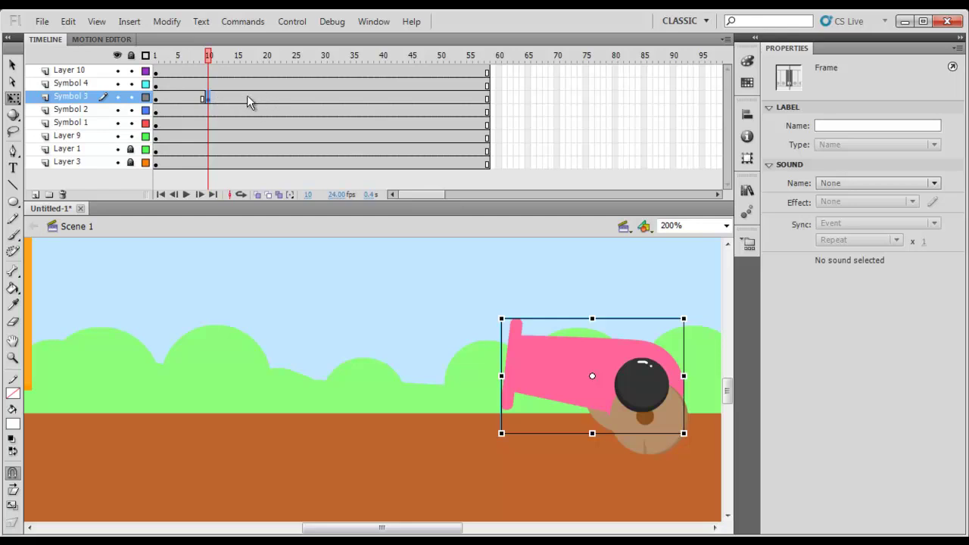
click(237, 99)
key(F6)
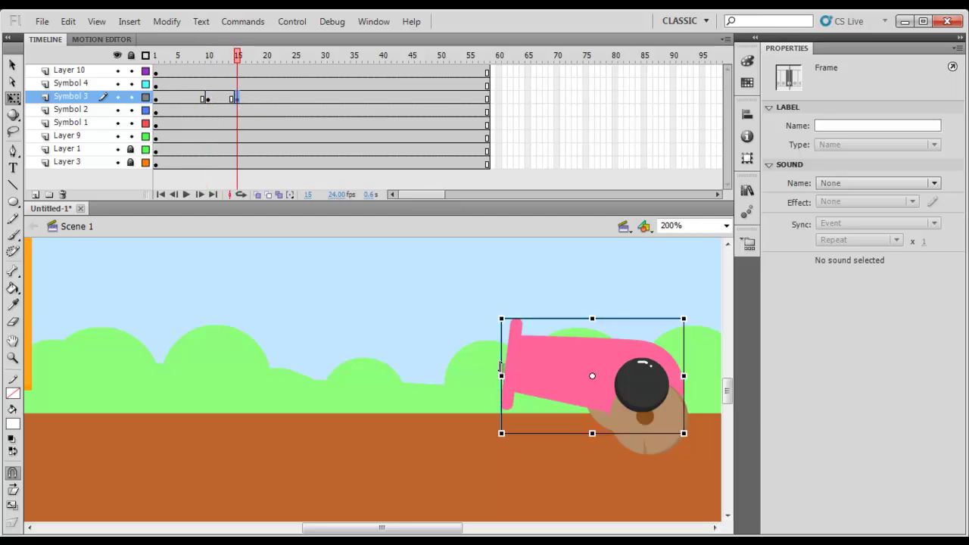
drag(500, 376, 559, 361)
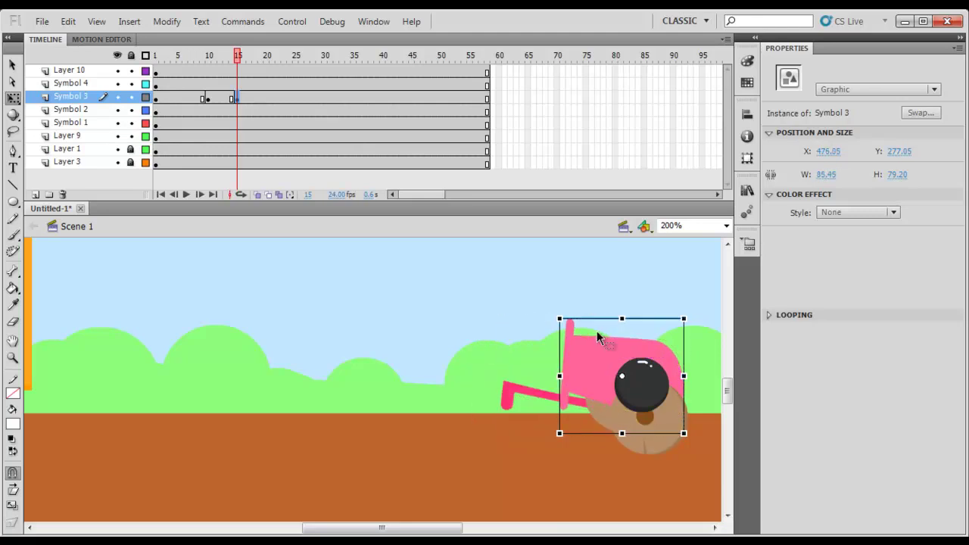
Remove the barrel's separate dark pink shading group from Layer 9 and open the pink barrel symbol for editing
click(521, 392)
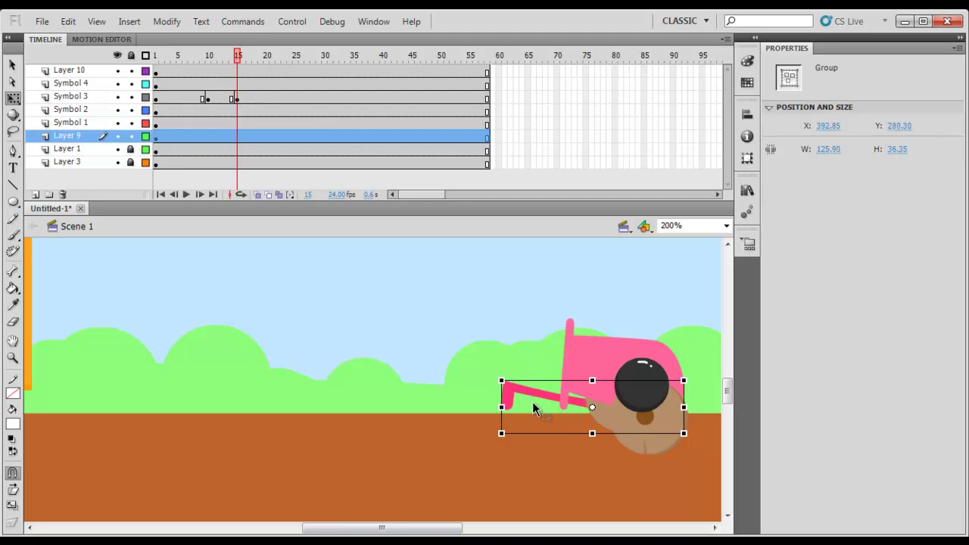
key(Delete)
drag(239, 59, 191, 59)
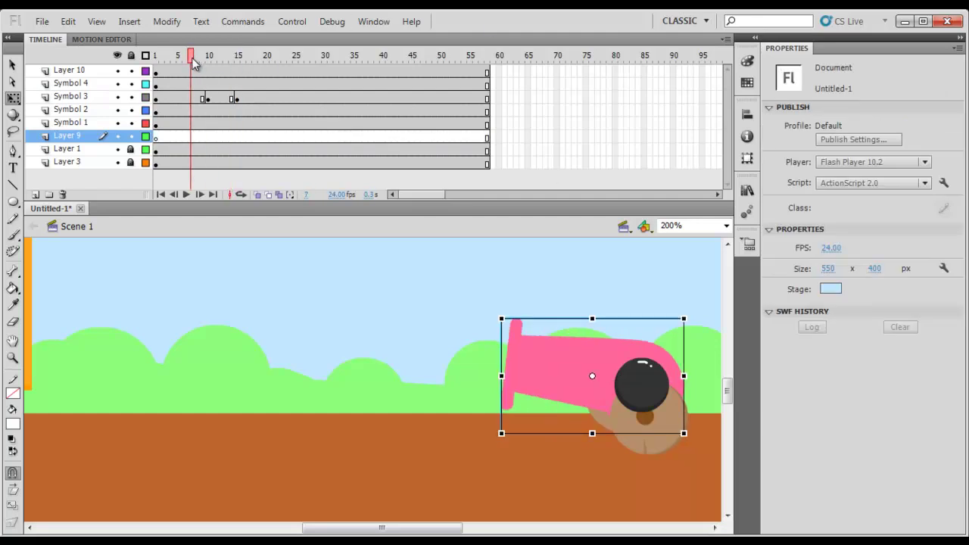
click(560, 368)
double_click(561, 367)
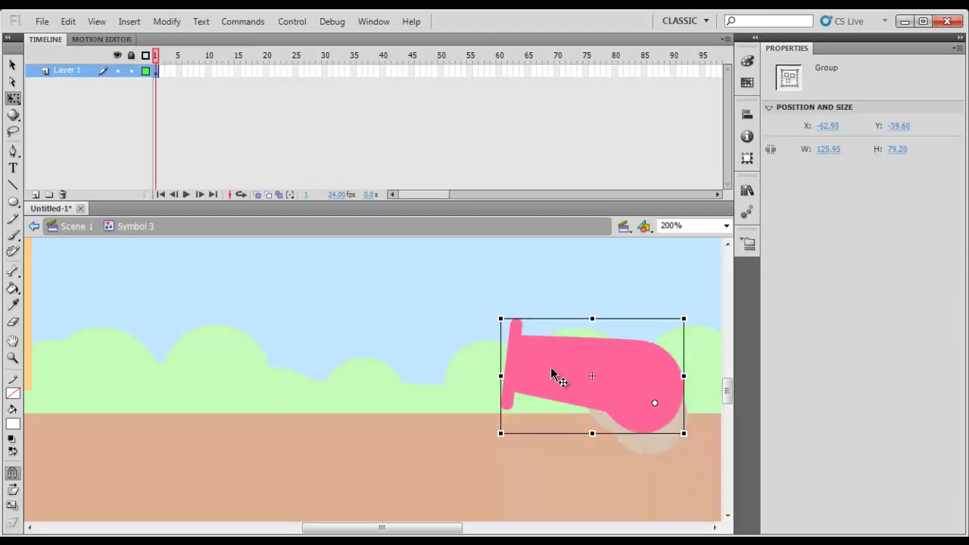
Paste the dark pink shading group into the barrel symbol and align it along the barrel's lower edge
click(574, 378)
key(ctrl+c)
key(ctrl+v)
drag(450, 390, 660, 411)
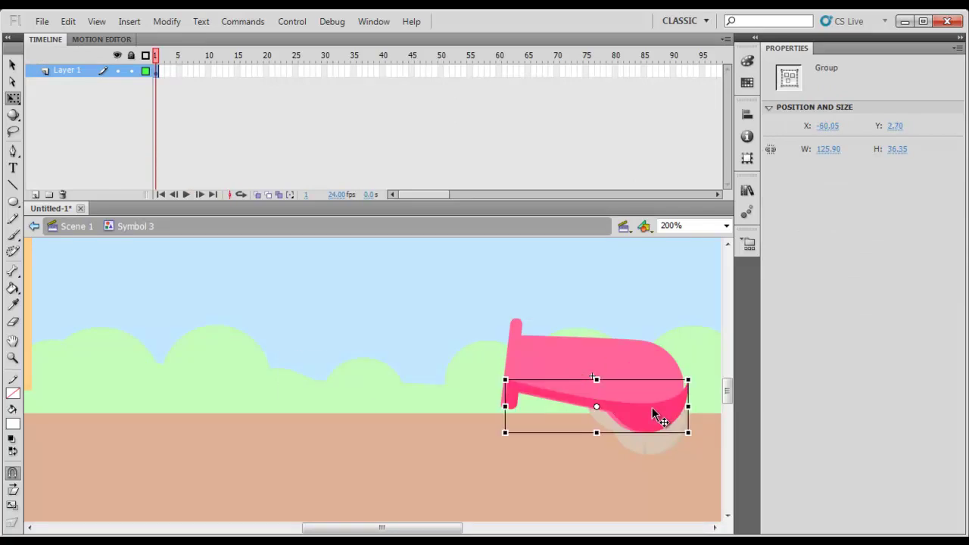
key(Left)
key(Left)
key(Left)
key(Right)
key(Right)
click(460, 262)
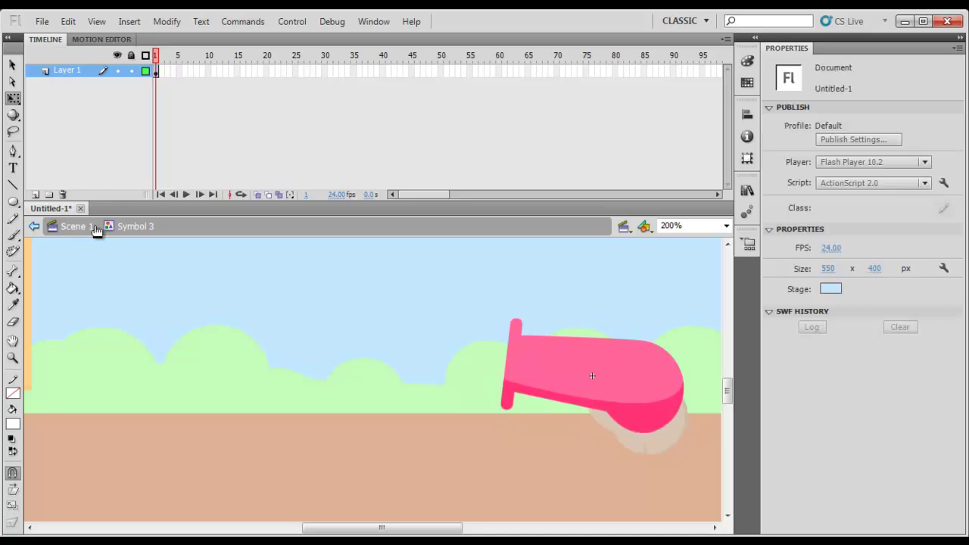
Return to Scene 1 and squash the barrel at frame 15 to about 73 px wide
click(77, 227)
drag(190, 61, 237, 70)
click(576, 364)
drag(560, 375, 579, 376)
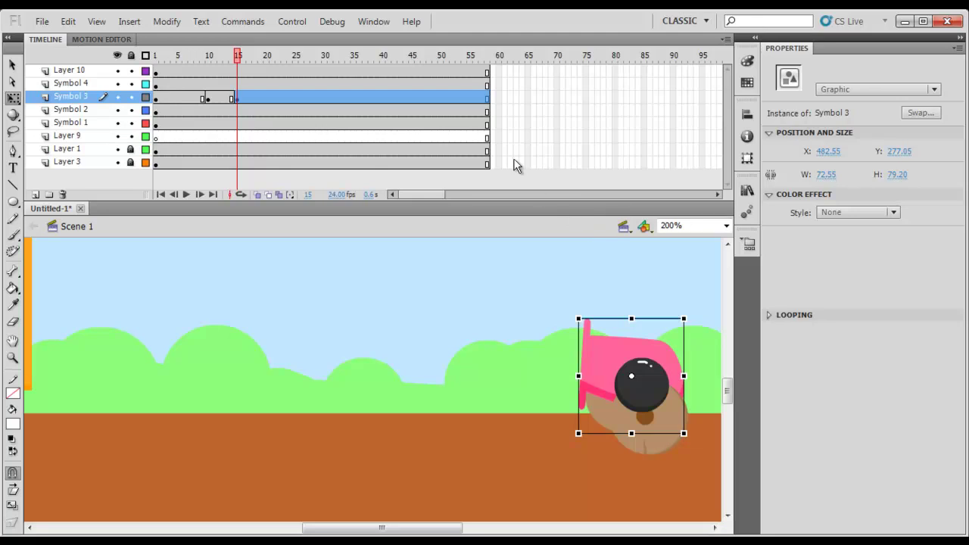
Move Layer 9 directly below the Symbol 3 layer and insert a blank keyframe on it at frame 10
drag(91, 137, 238, 112)
click(238, 109)
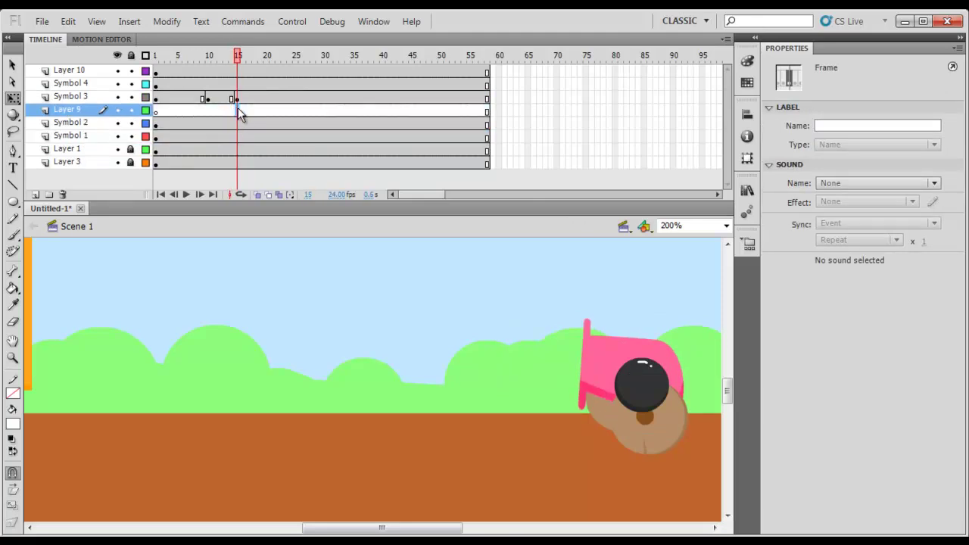
drag(238, 112, 207, 112)
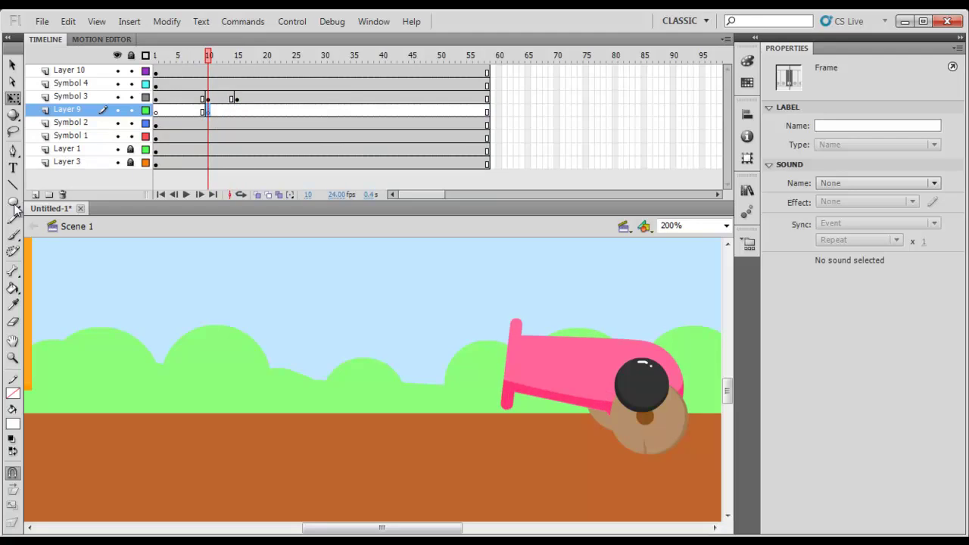
Draw a circle about 45 px wide in the barrel's pink on Layer 9, within the barrel's rounded rear end
key(o)
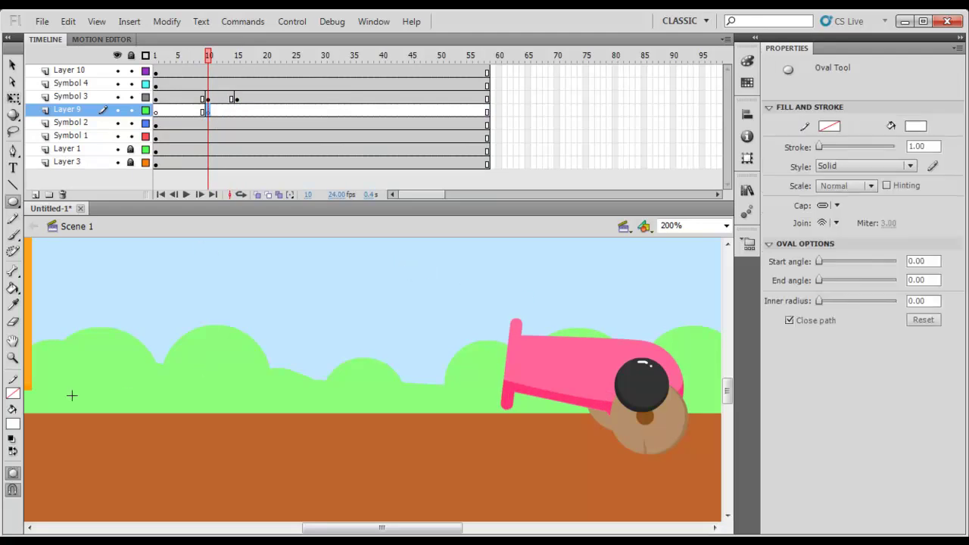
key(i)
click(568, 357)
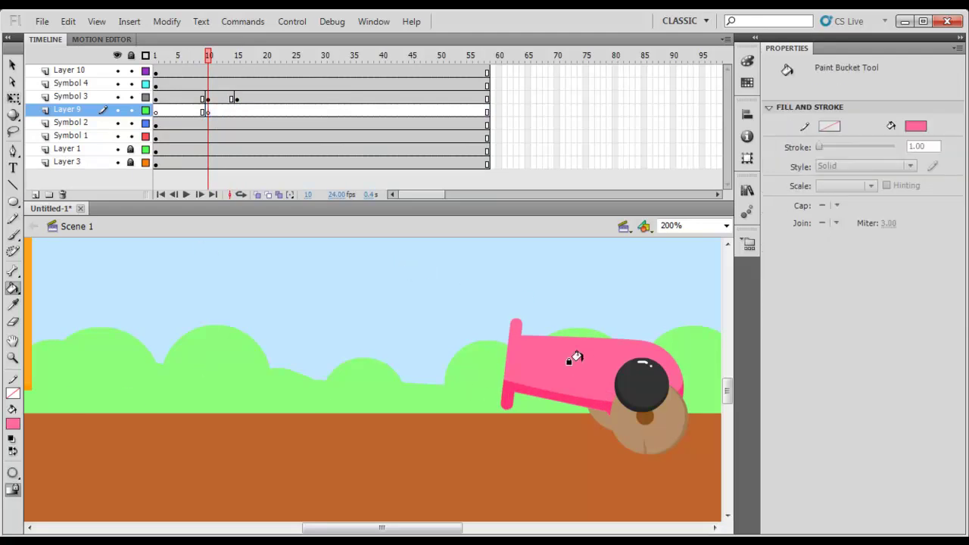
key(o)
drag(641, 373, 671, 341)
key(v)
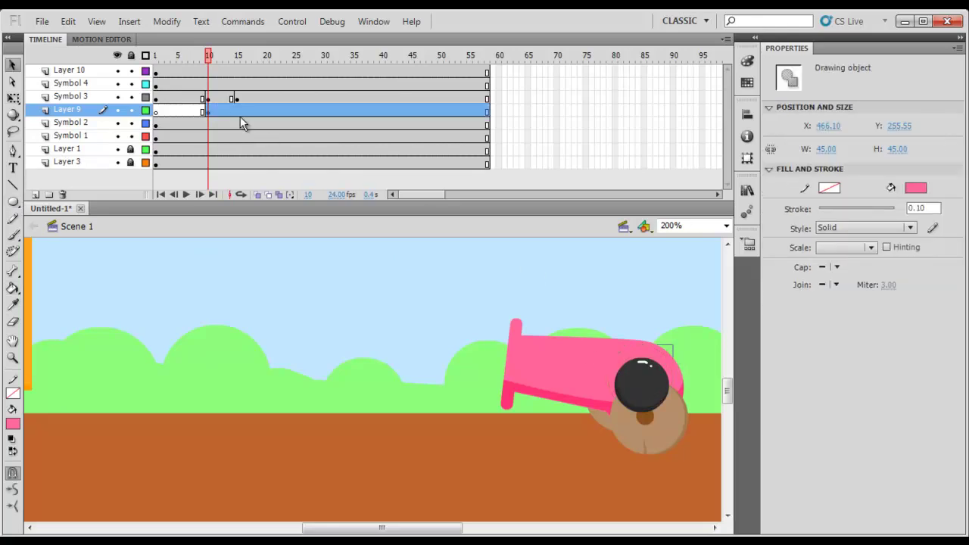
Convert the pink circle to a graphic symbol and insert a keyframe for it at frame 15
click(217, 110)
click(210, 109)
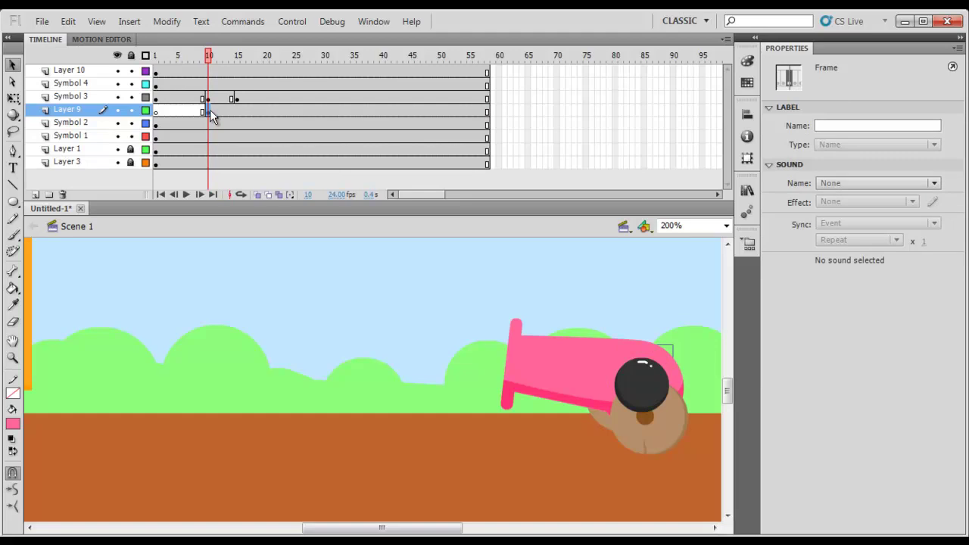
key(F8)
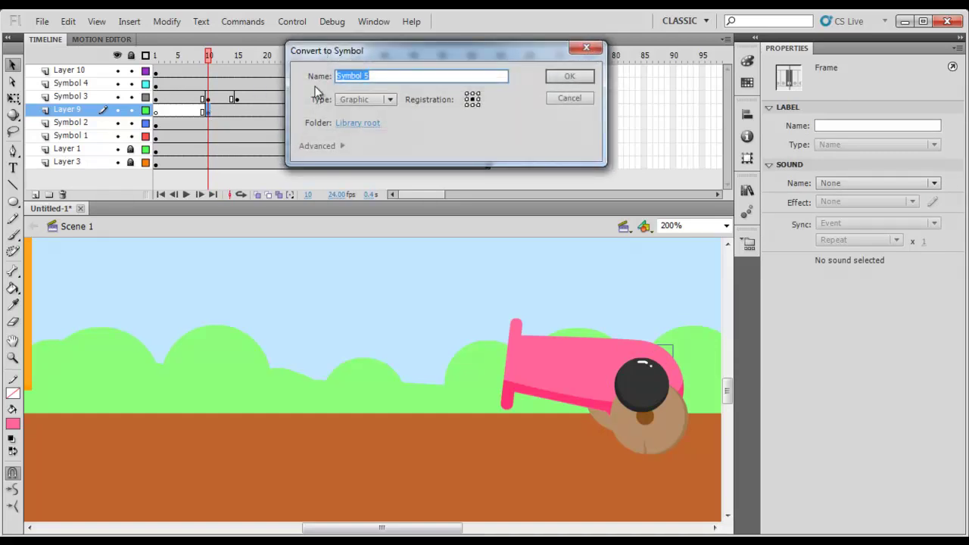
key(Return)
click(235, 110)
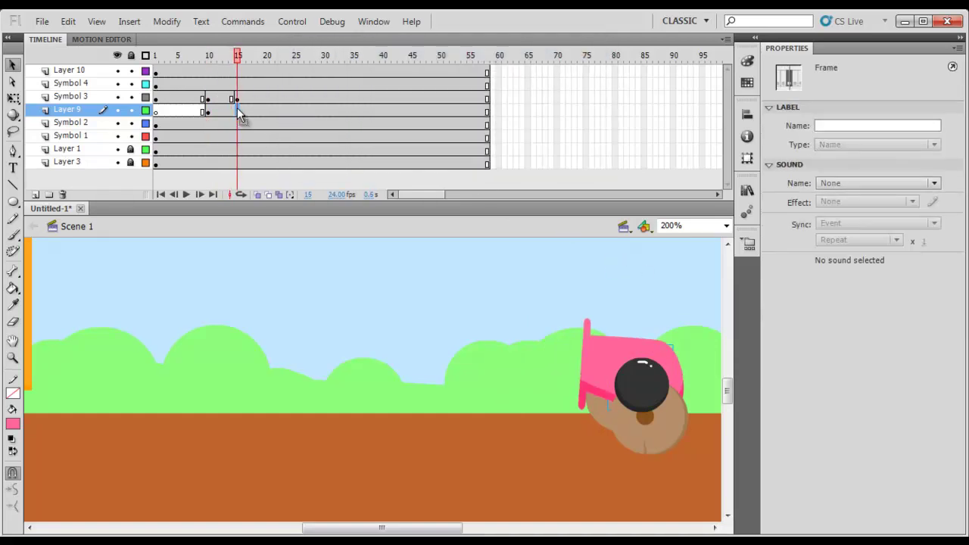
Create classic tweens between frames 10 and 15 on Layer 9 and on the barrel's layer
right_click(233, 110)
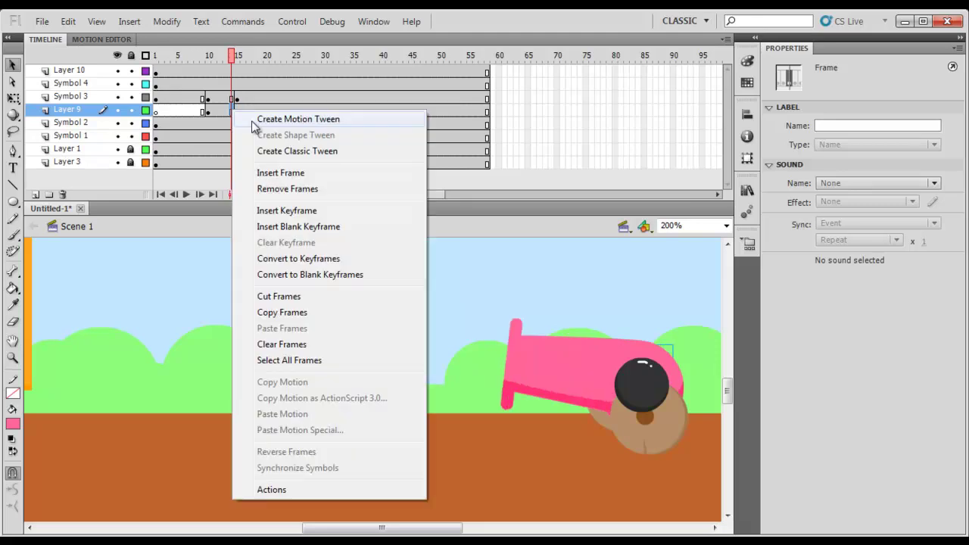
click(274, 152)
right_click(218, 97)
click(272, 137)
click(203, 61)
drag(202, 62, 234, 63)
At frame 15, enlarge the pink circle to about 60 by 71 px and raise it into a bulge above the barrel
click(237, 112)
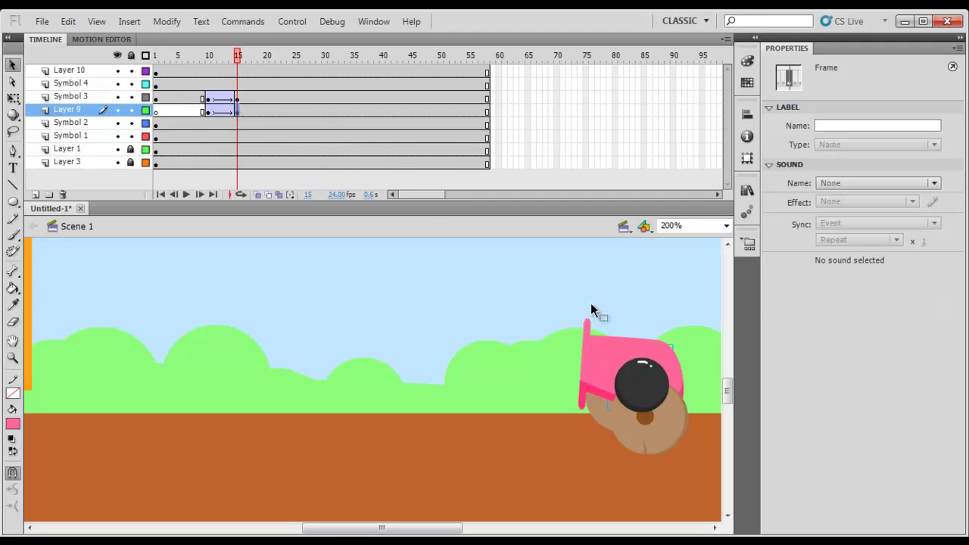
click(643, 382)
key(q)
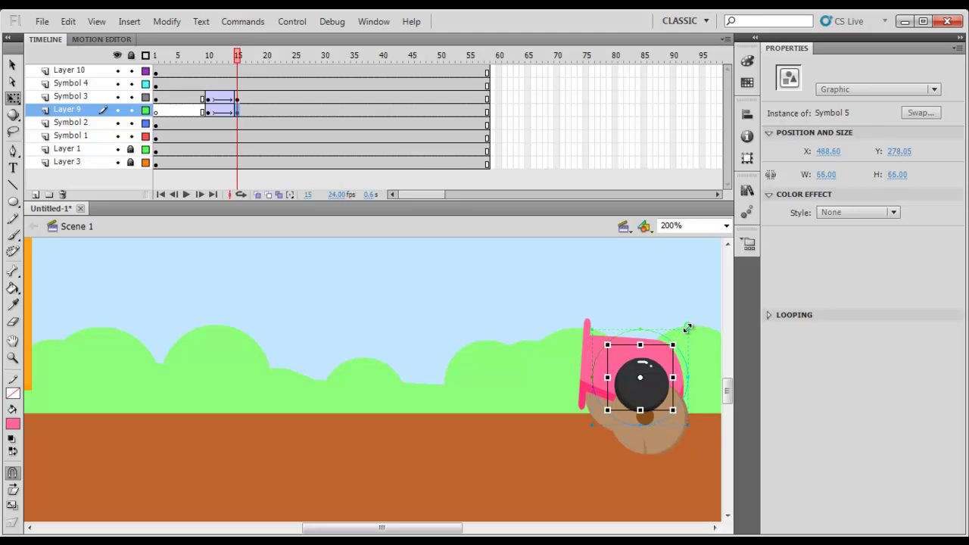
drag(692, 328, 690, 326)
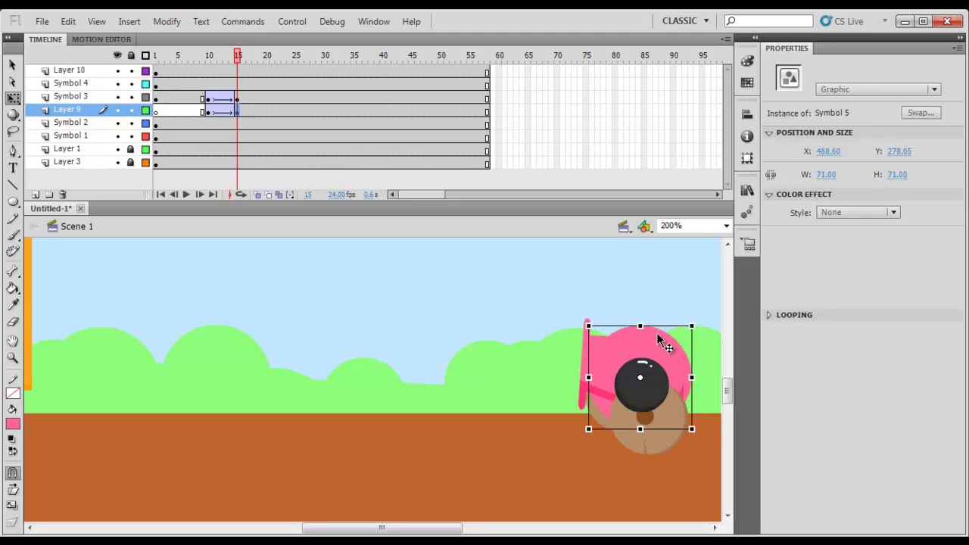
key(Up)
key(Up)
key(Up)
key(Up)
key(Up)
key(Up)
key(Up)
key(Up)
drag(693, 365, 691, 368)
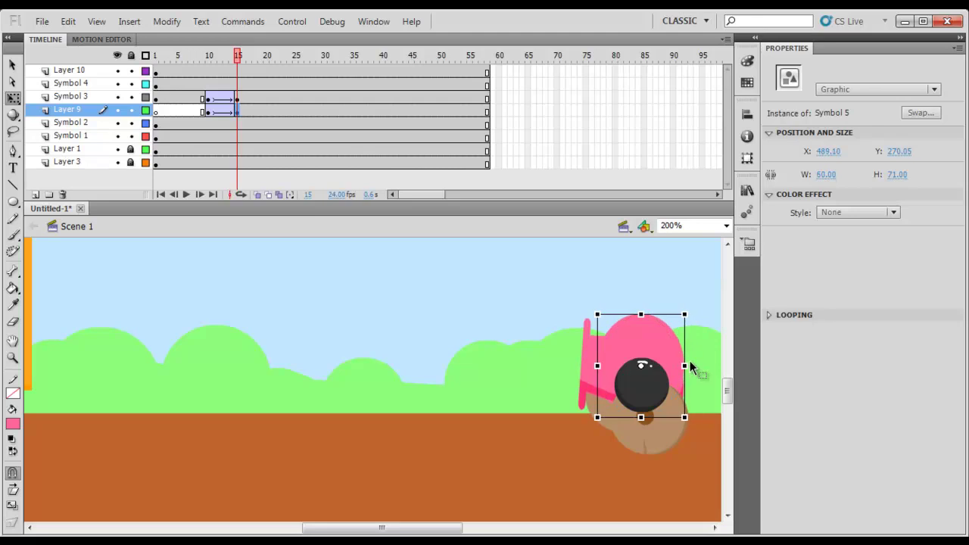
Set the ease of the barrel and circle tweens to 59 out and play back the squash
drag(236, 59, 266, 66)
key(Return)
key(Return)
drag(221, 99, 222, 113)
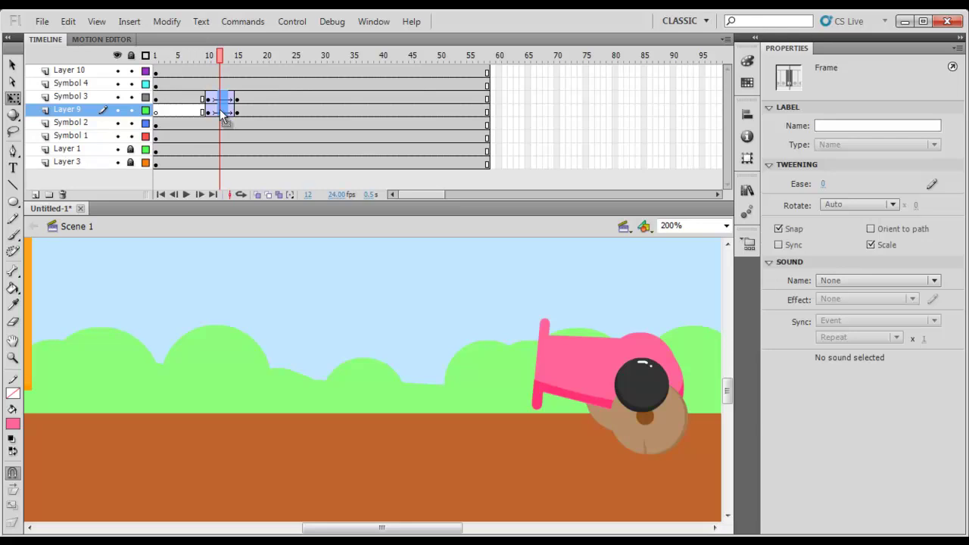
drag(830, 183, 844, 183)
click(175, 57)
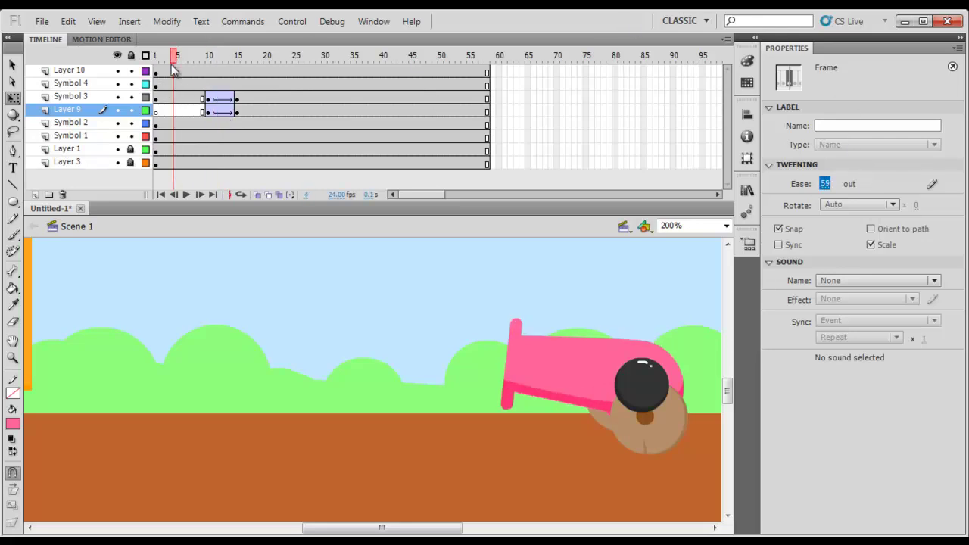
key(Return)
key(Return)
click(190, 61)
key(Return)
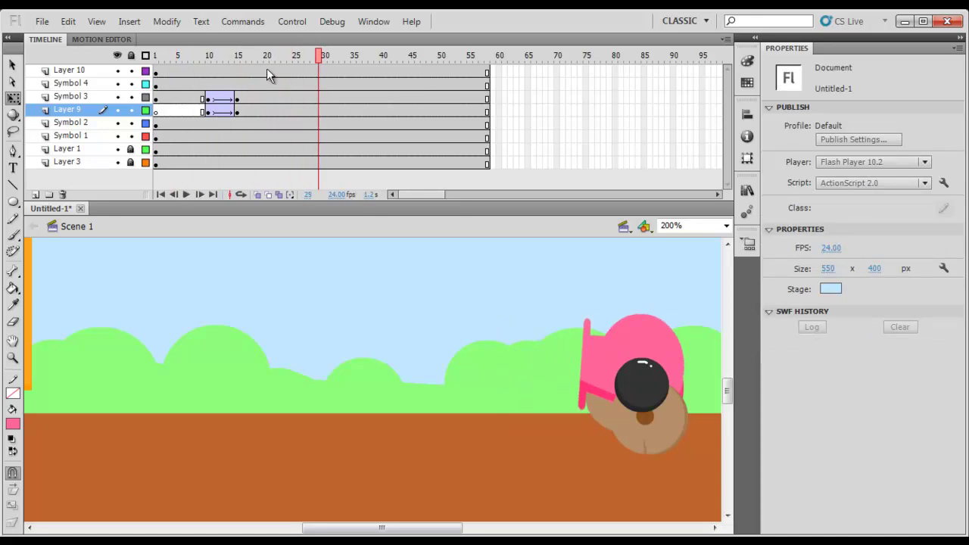
drag(266, 72, 215, 71)
key(Return)
key(Return)
Insert keyframes at frames 20 and 23 on the Symbol 3 layer and Layer 9, and create classic tweens between them
drag(265, 95, 266, 107)
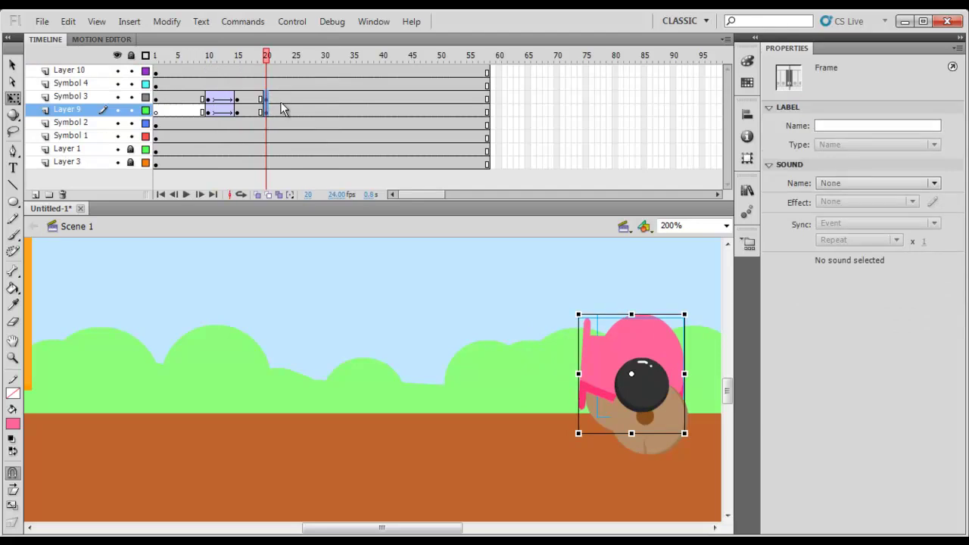
drag(281, 98, 282, 111)
key(F6)
click(273, 99)
click(278, 99)
mouse_move(284, 98)
mouse_down()
mouse_move(284, 113)
mouse_move(277, 109)
mouse_up()
key(F6)
click(277, 109)
right_click(277, 110)
click(314, 151)
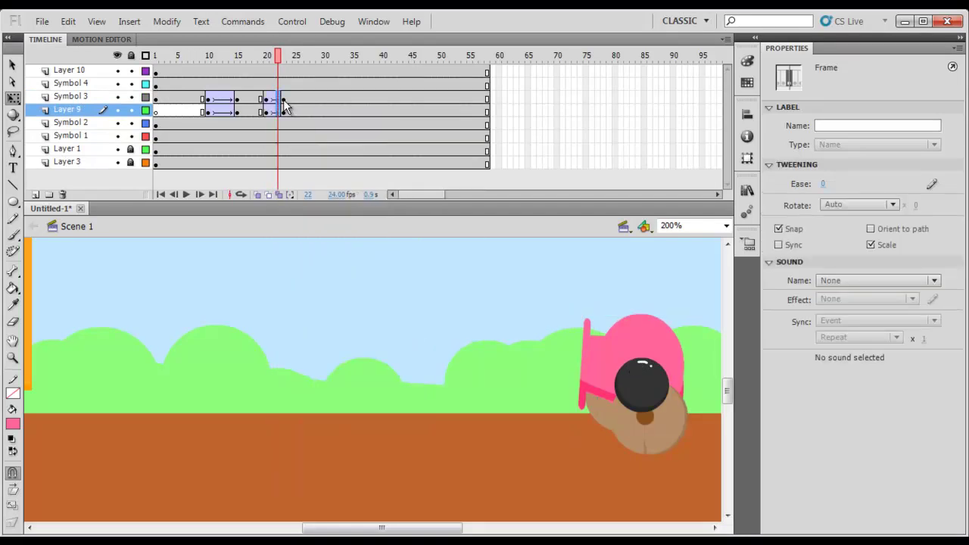
At frame 23, stretch, skew and flatten the barrel to about 235 by 61 px, extending it towards the target
click(283, 98)
click(508, 265)
click(585, 356)
drag(581, 376, 357, 351)
drag(455, 360, 477, 362)
mouse_move(512, 321)
mouse_down()
mouse_move(494, 321)
mouse_move(501, 323)
mouse_up()
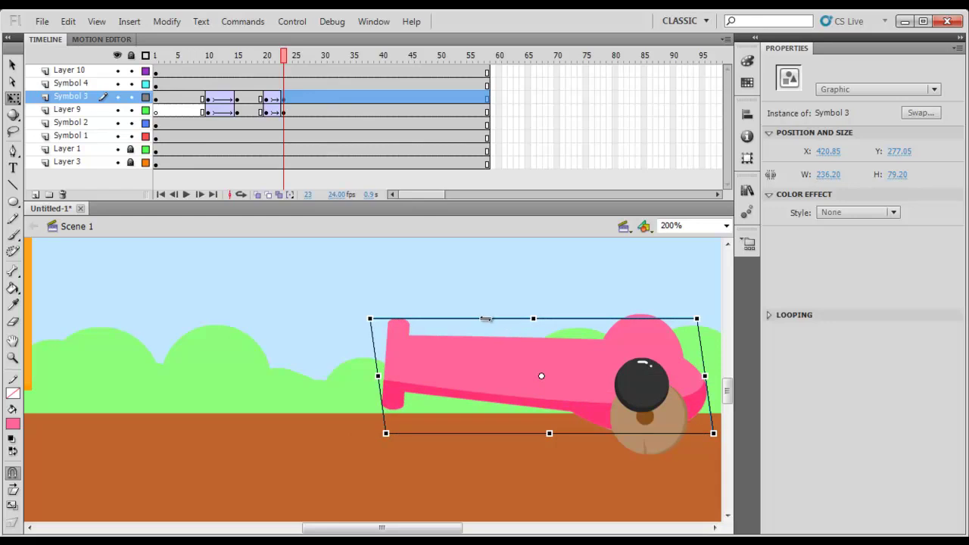
mouse_move(490, 319)
mouse_down()
mouse_move(454, 316)
mouse_move(489, 316)
mouse_up()
drag(499, 362, 489, 361)
drag(520, 320, 521, 332)
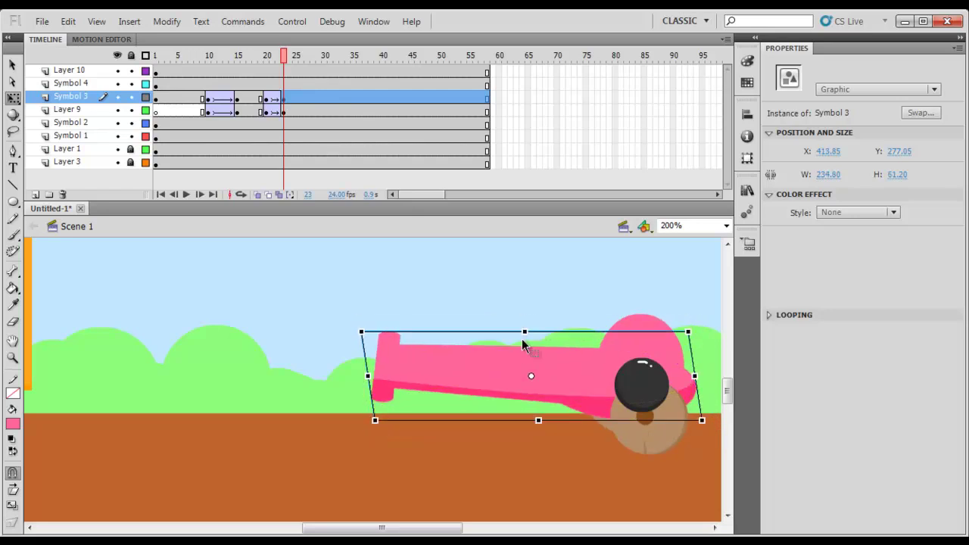
At frame 23, flatten the pink circle to about 150 by 31 px and lower it to fit inside the stretched barrel
click(623, 328)
drag(641, 314, 641, 345)
drag(598, 366, 468, 355)
key(Down)
key(Down)
key(Down)
key(Down)
key(Down)
key(Down)
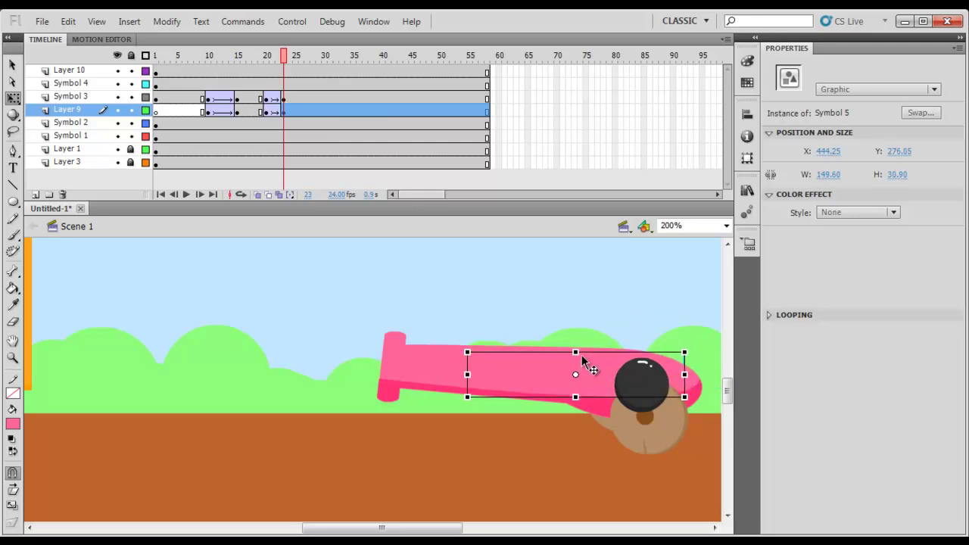
Insert a blank keyframe at frame 24 on Layer 9 and play back the barrel's stretch
drag(259, 58, 284, 63)
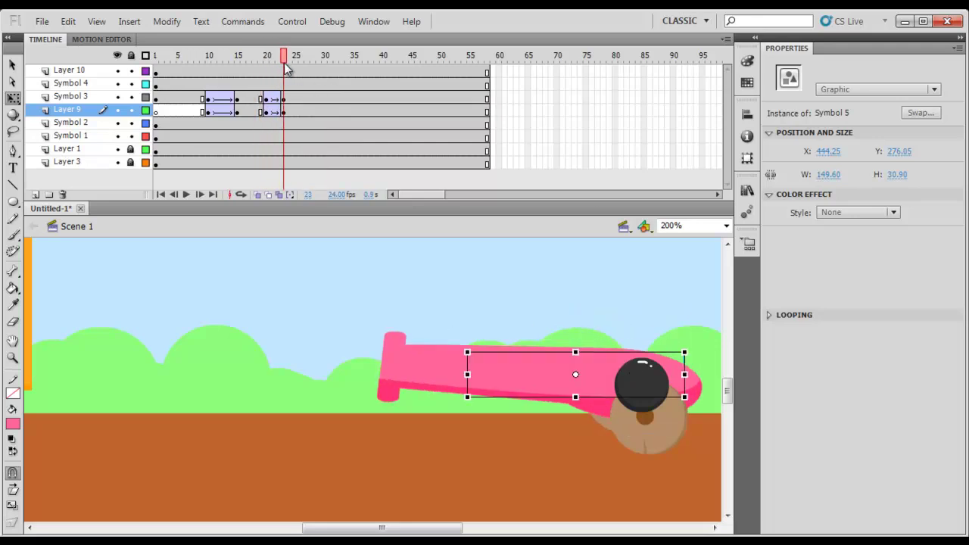
click(289, 111)
right_click(290, 111)
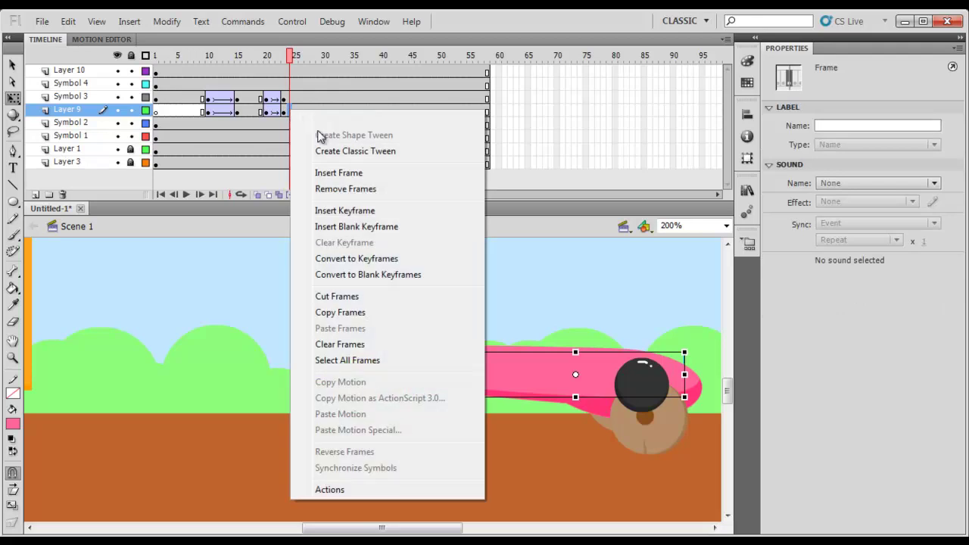
click(375, 226)
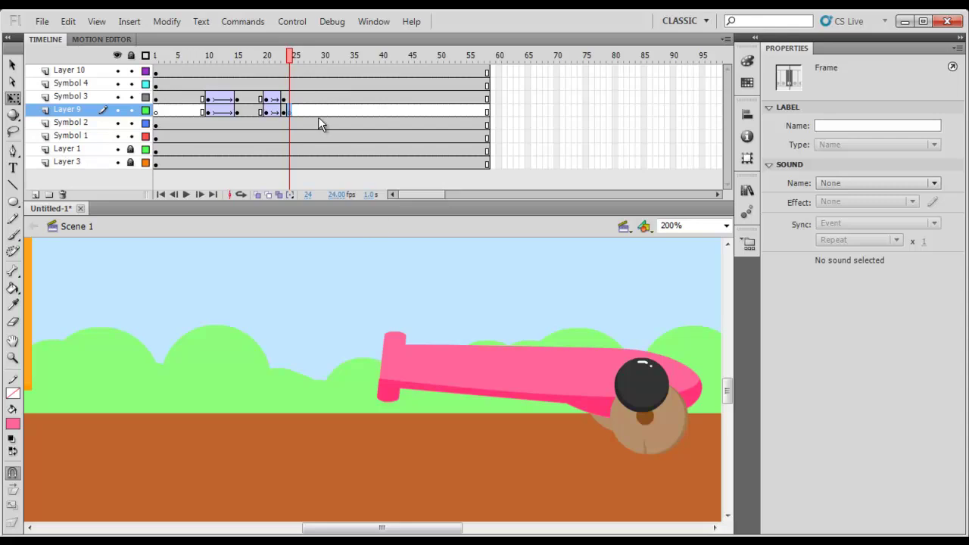
key(ctrl+shift+v)
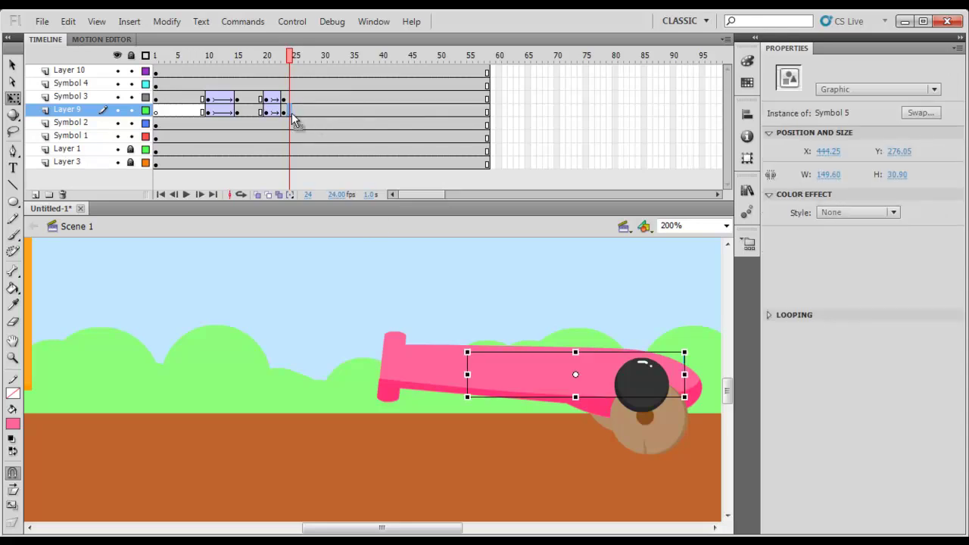
click(300, 119)
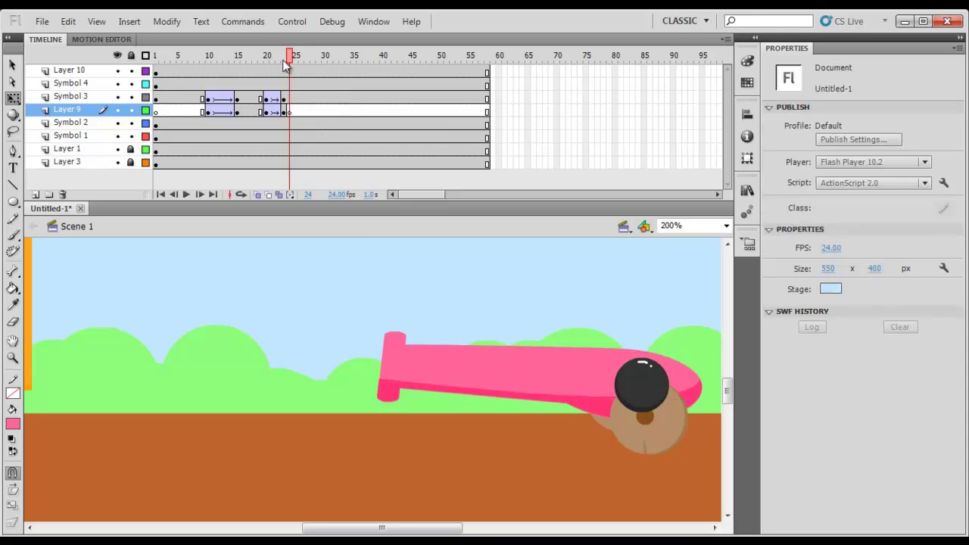
key(Return)
key(Return)
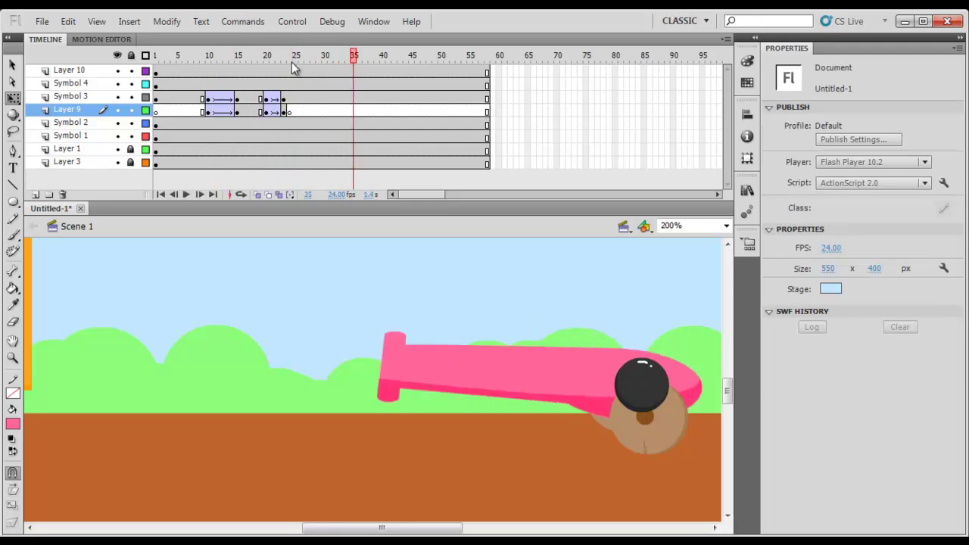
drag(292, 61, 179, 66)
key(Return)
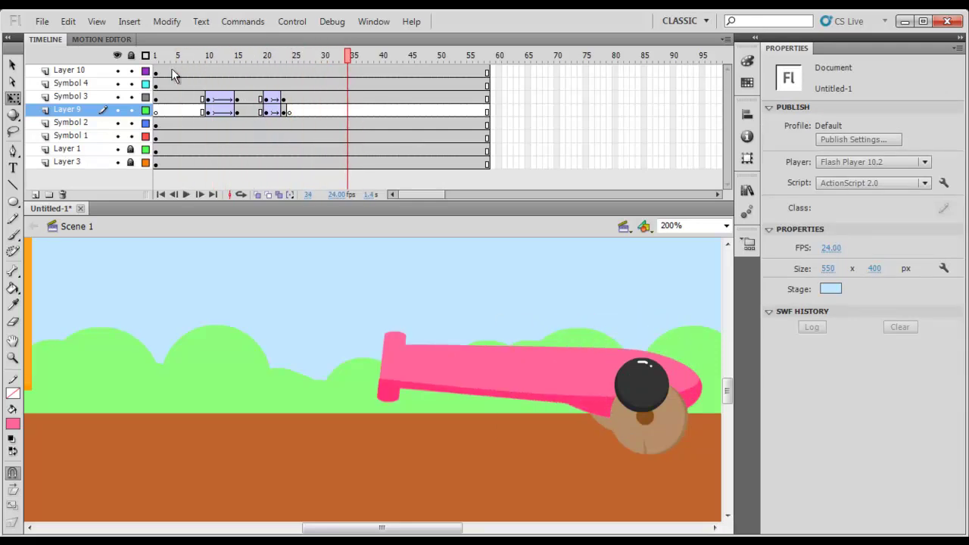
drag(248, 57, 184, 58)
key(Return)
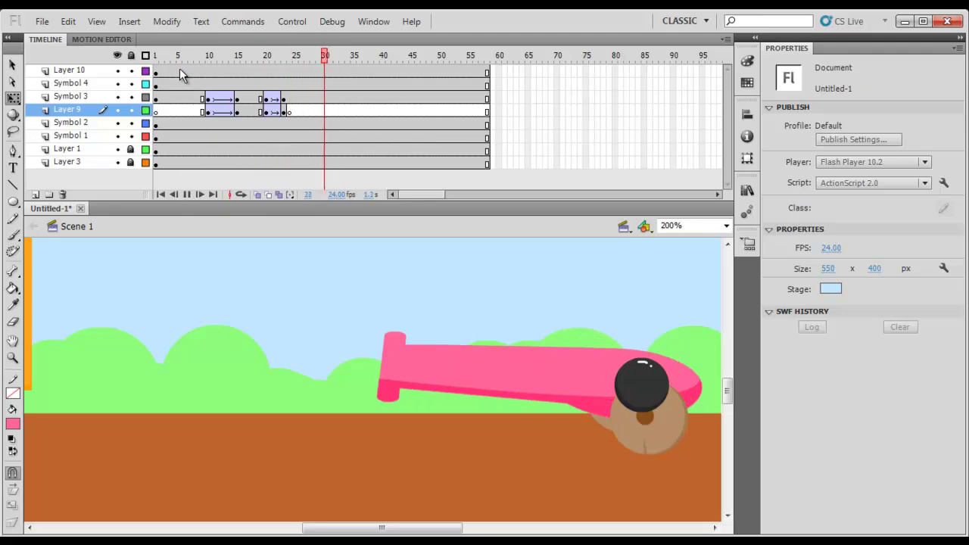
Insert keyframes for the cannonball at frames 20 and 26 on Layer 10
click(632, 374)
mouse_move(300, 57)
mouse_down()
mouse_move(238, 59)
mouse_move(297, 66)
mouse_up()
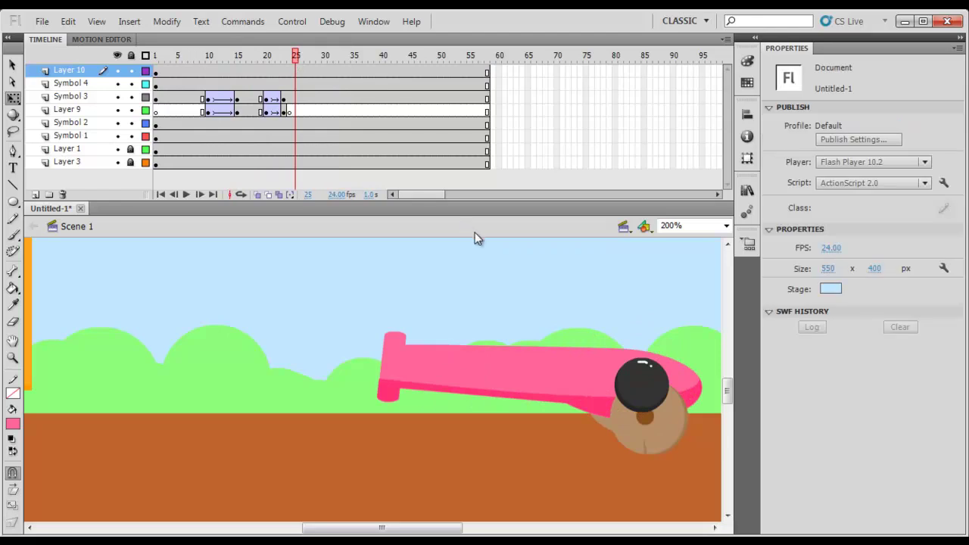
click(653, 377)
click(266, 72)
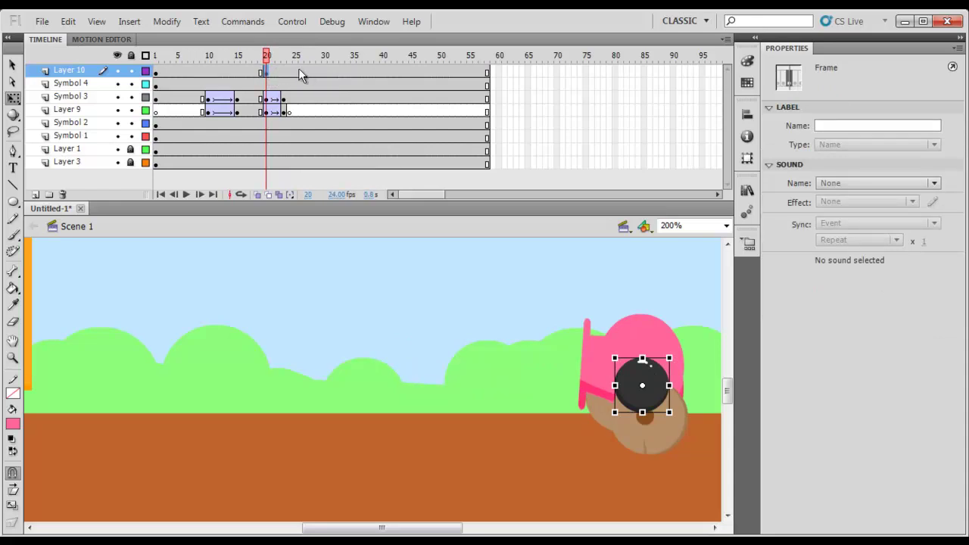
click(300, 71)
drag(474, 266, 521, 272)
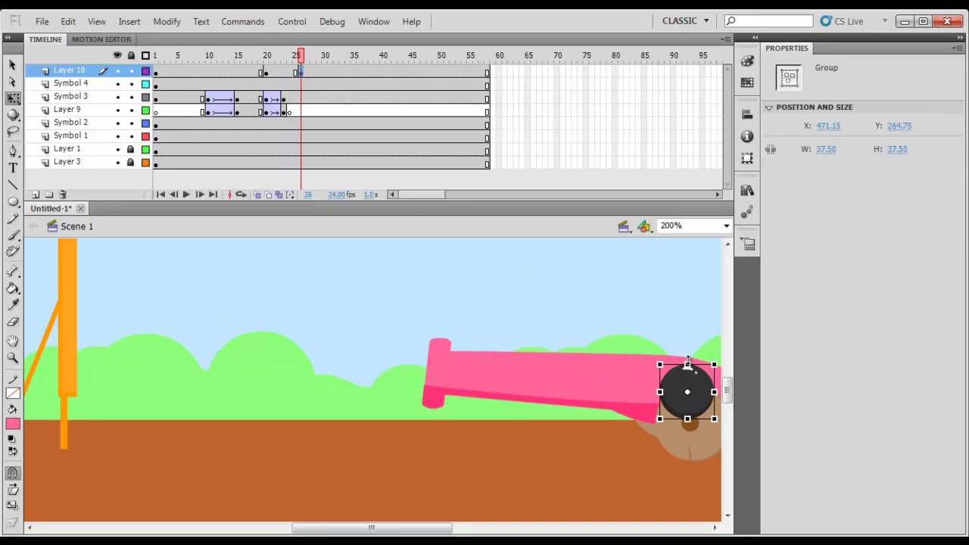
At frame 26, move the cannonball against the target's face and create a classic tween from frame 20 on Layer 10
drag(680, 389, 108, 367)
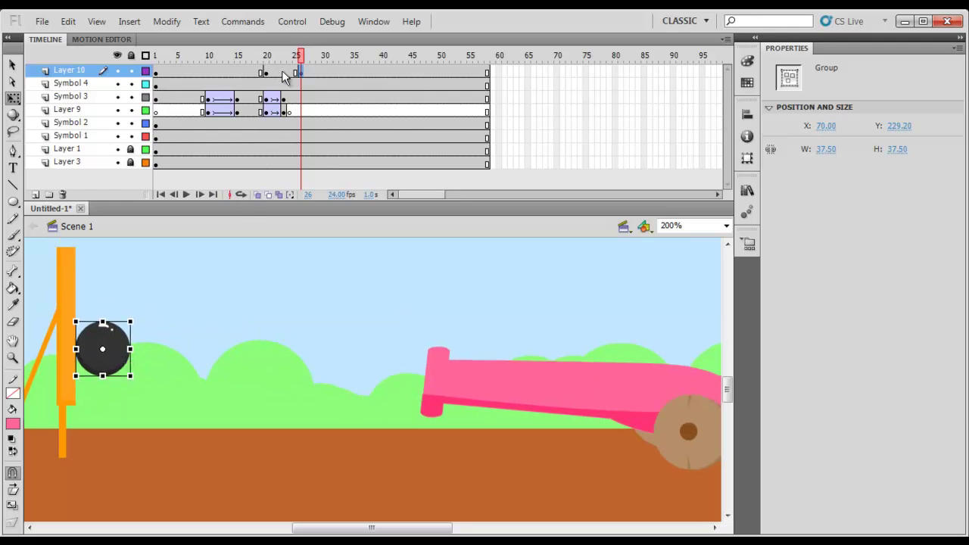
right_click(284, 76)
click(323, 113)
key(Return)
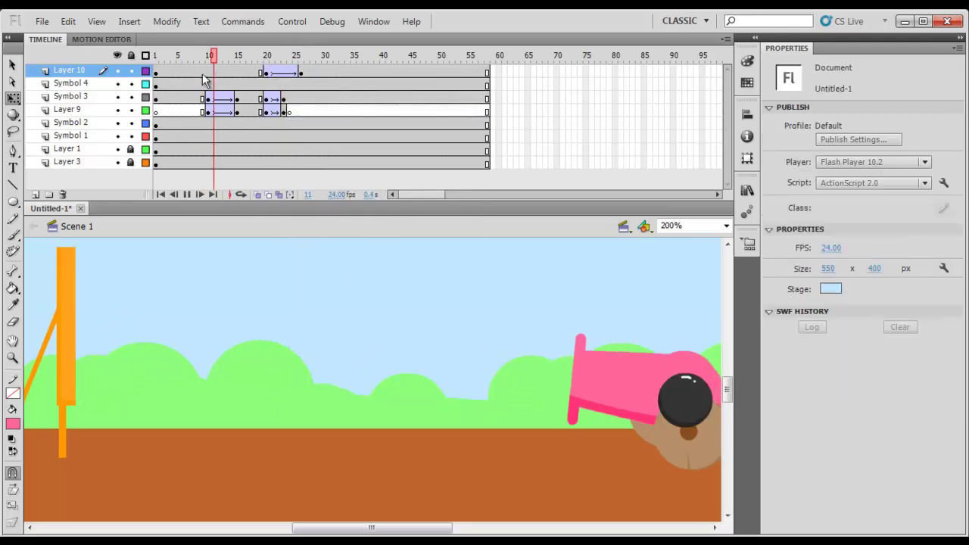
key(Return)
Move the cannonball's final keyframe on Layer 10 to frame 23 to speed up the shot
click(301, 74)
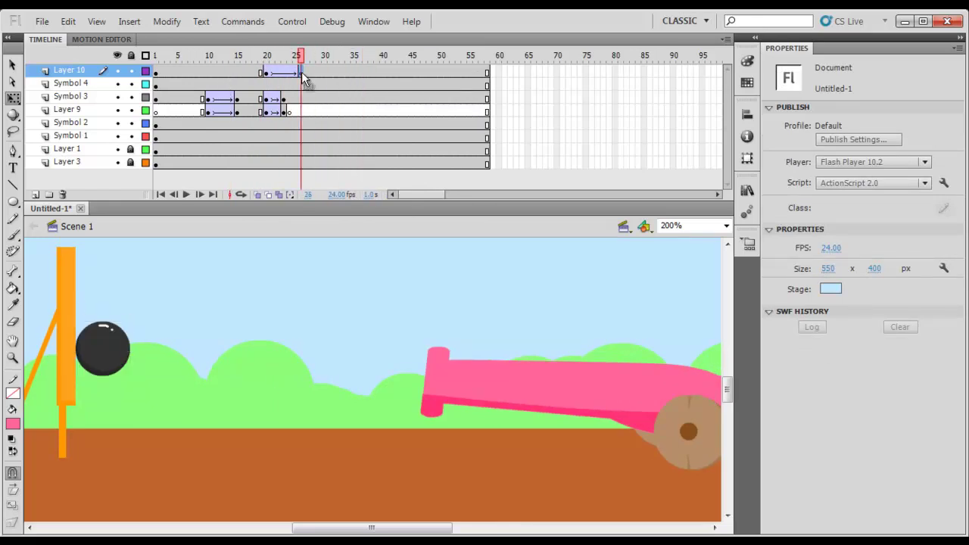
click(303, 79)
drag(303, 76, 284, 75)
Play back the firing sequence repeatedly from around frame 11 to check the cannonball's speed
click(231, 55)
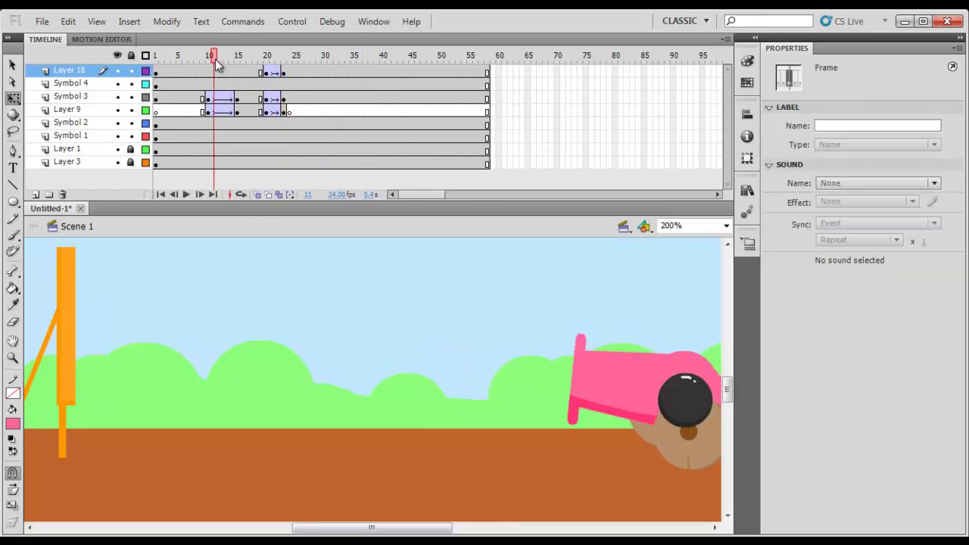
key(Return)
click(243, 55)
key(Return)
click(216, 55)
key(Return)
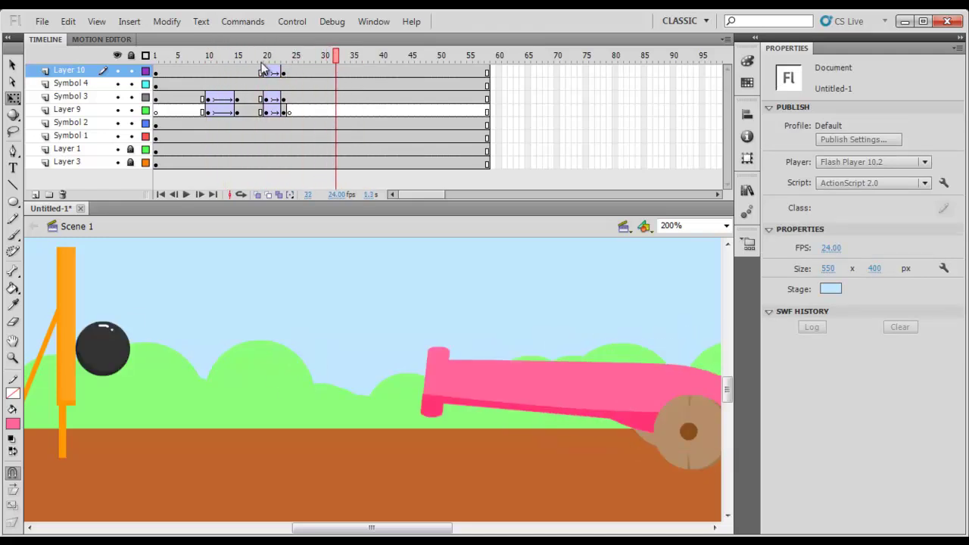
click(217, 55)
key(Return)
key(Return)
drag(241, 57, 212, 57)
key(Return)
key(Return)
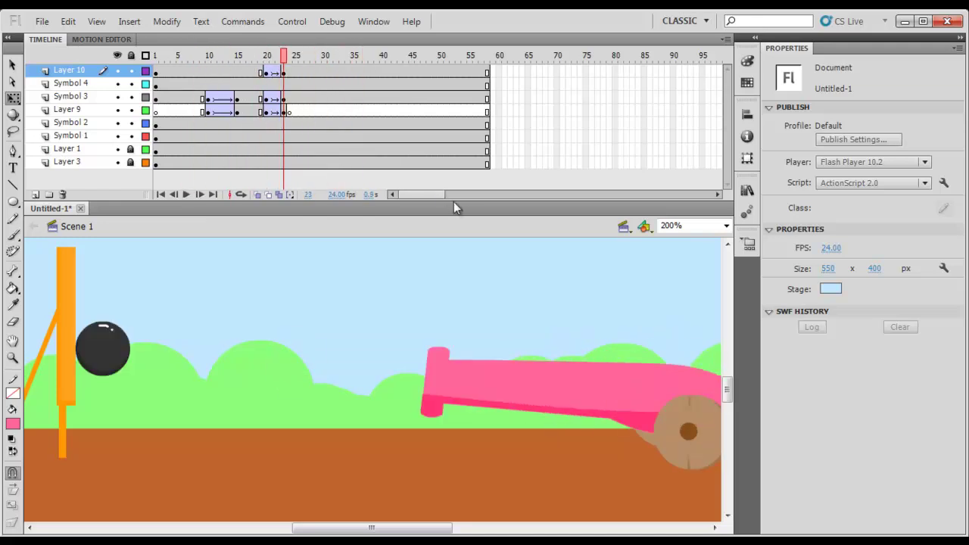
mouse_move(285, 57)
mouse_down()
mouse_move(324, 57)
mouse_move(232, 57)
mouse_move(297, 66)
mouse_up()
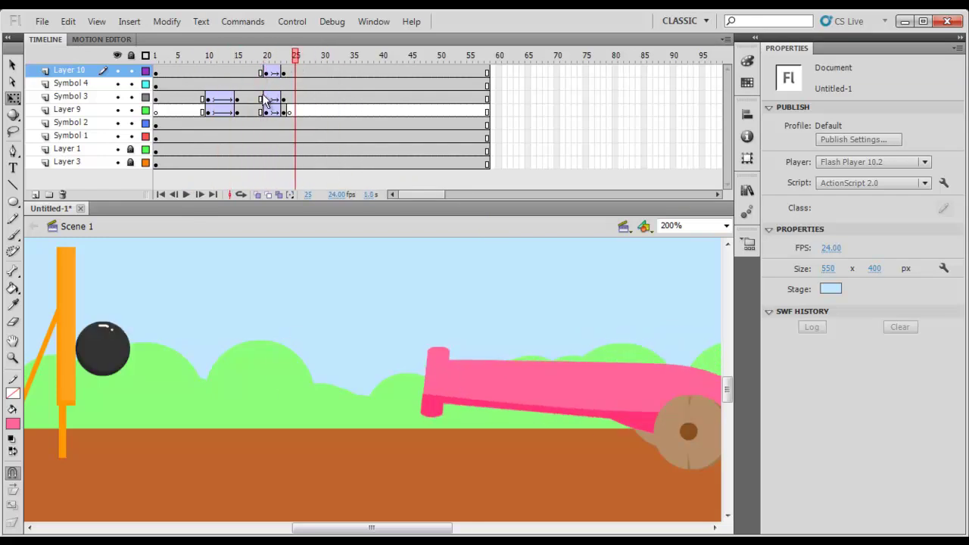
Copy the barrel's unstretched keyframe at frame 10 on the Symbol 3 layer and paste it at frame 26
click(212, 100)
right_click(208, 98)
click(281, 300)
click(301, 99)
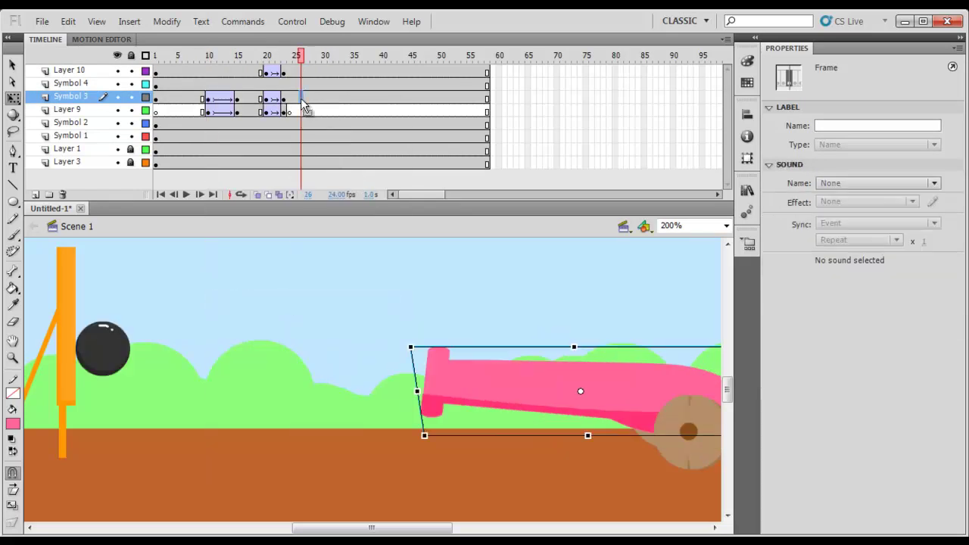
right_click(301, 100)
click(325, 315)
Create a classic tween between frames 23 and 26 on the Symbol 3 layer and play back the barrel's return
click(292, 99)
right_click(292, 99)
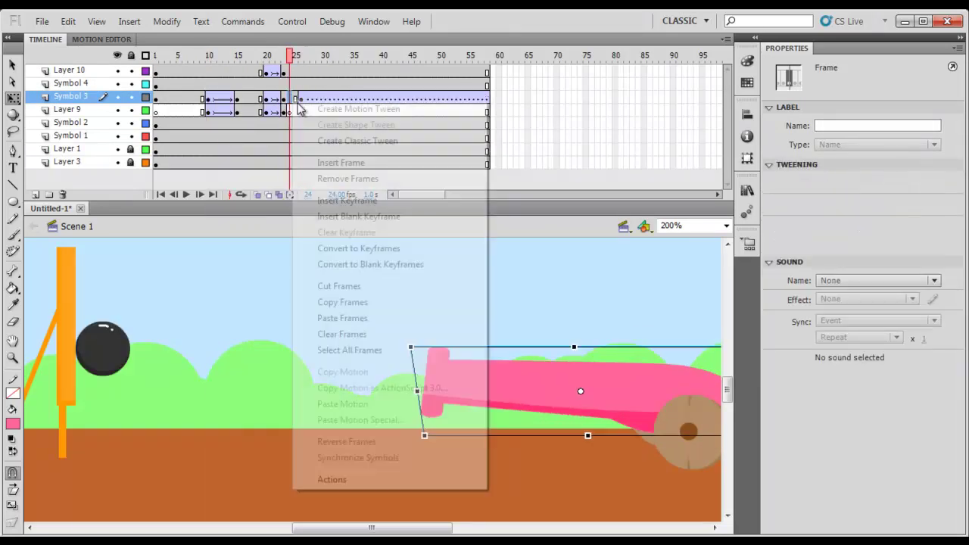
click(333, 136)
key(Return)
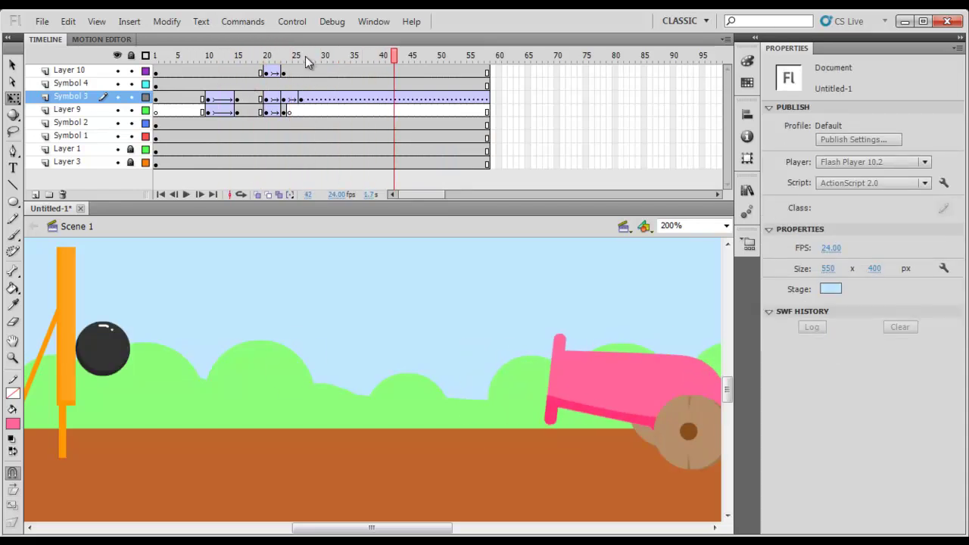
Insert keyframes for the barrel at frames 29 and 32 on the Symbol 3 layer
click(319, 100)
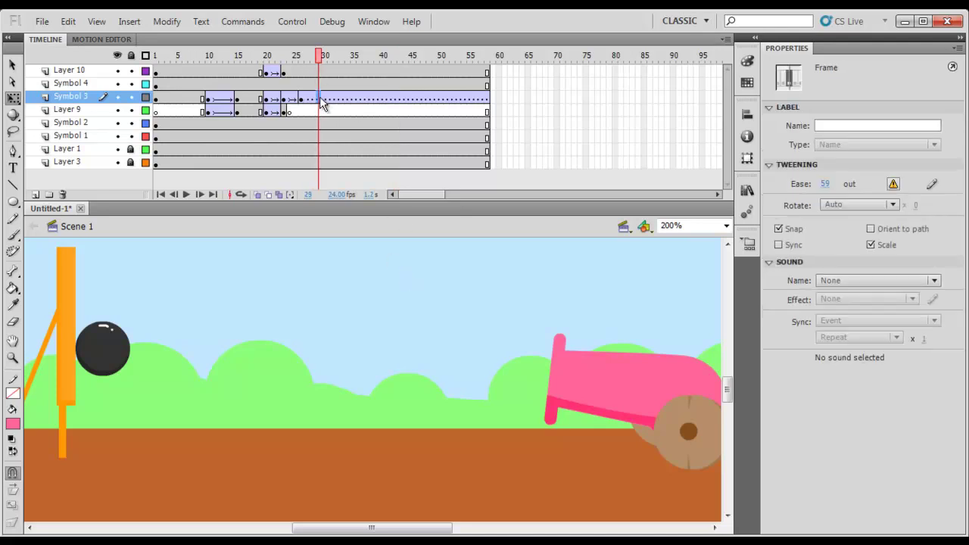
key(F6)
click(333, 98)
key(F6)
Squash the barrel to about 84 px wide at frame 26 and stretch it to about 149 px wide at frame 29
click(286, 100)
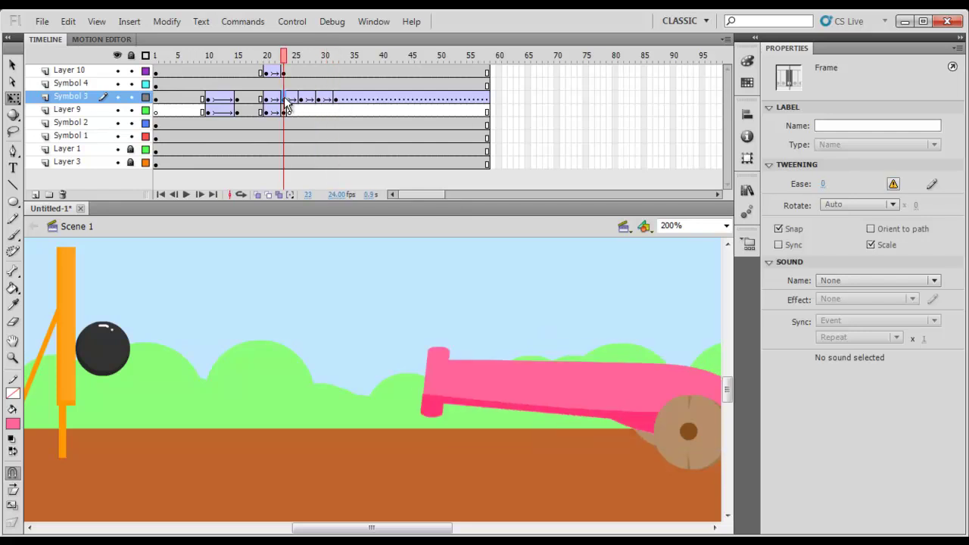
click(301, 100)
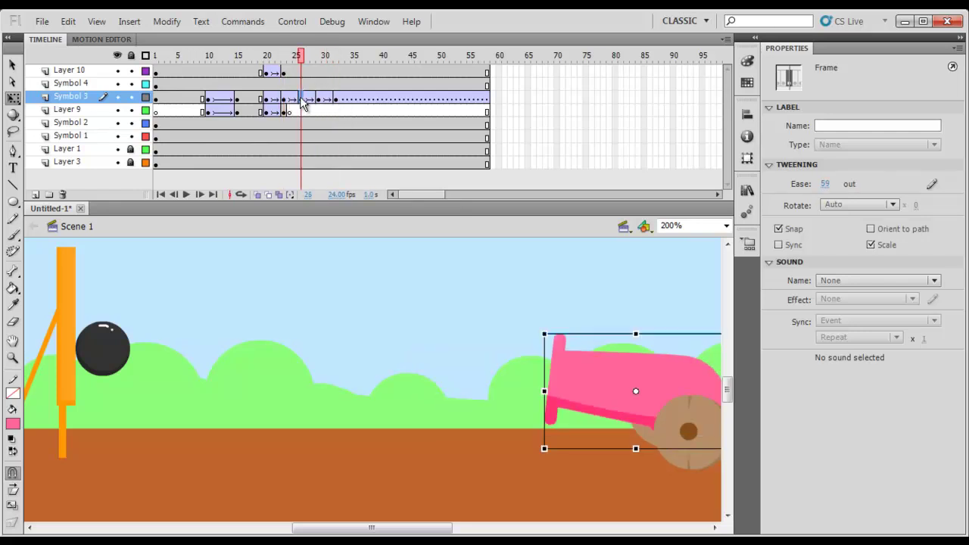
drag(507, 420, 456, 425)
click(496, 404)
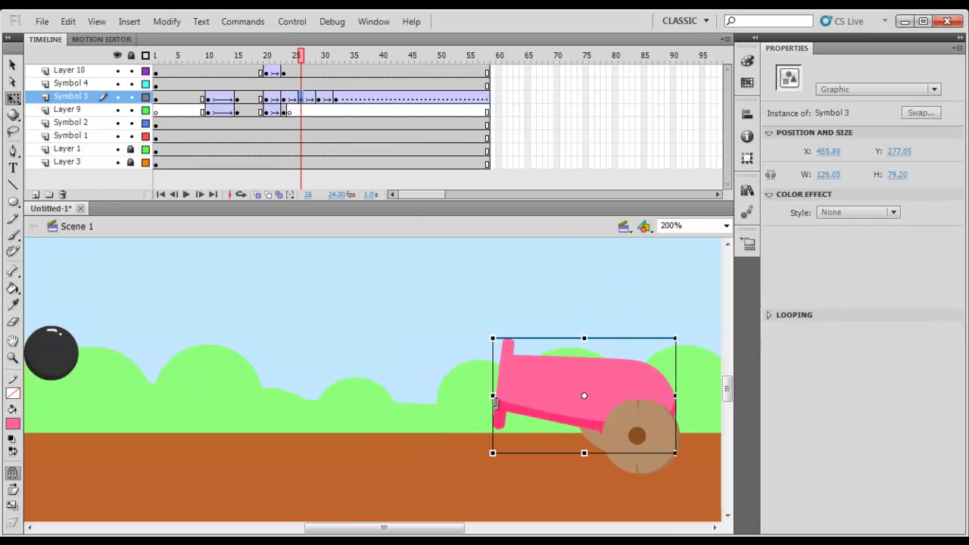
drag(492, 395, 553, 399)
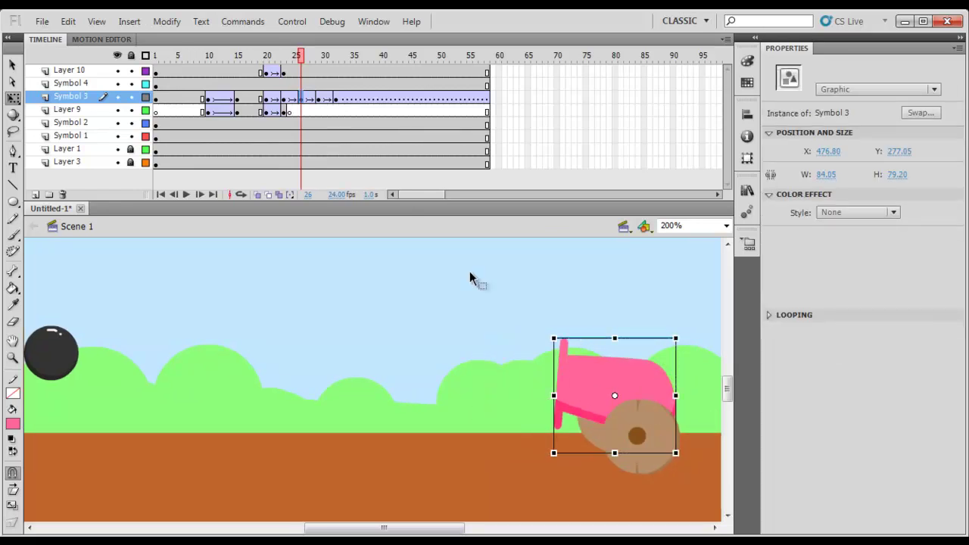
click(319, 99)
drag(493, 395, 460, 395)
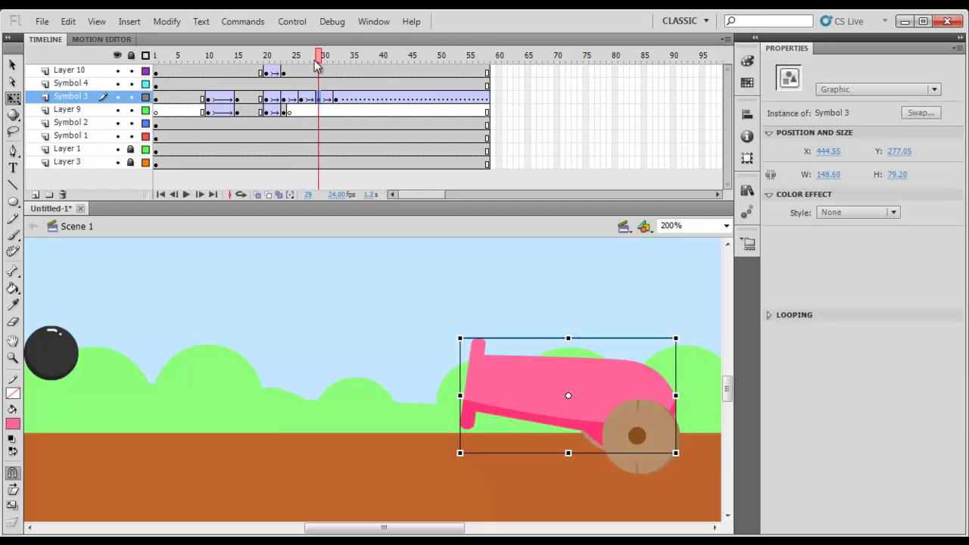
Play back the shot several times to check the barrel's squash and stretch rebound after firing
drag(317, 61, 216, 73)
key(Return)
key(Return)
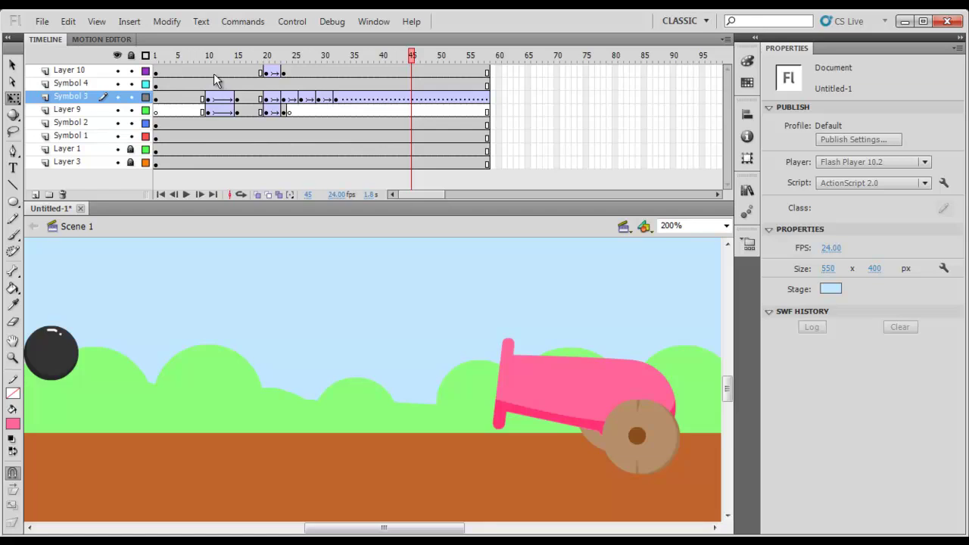
click(232, 55)
key(Return)
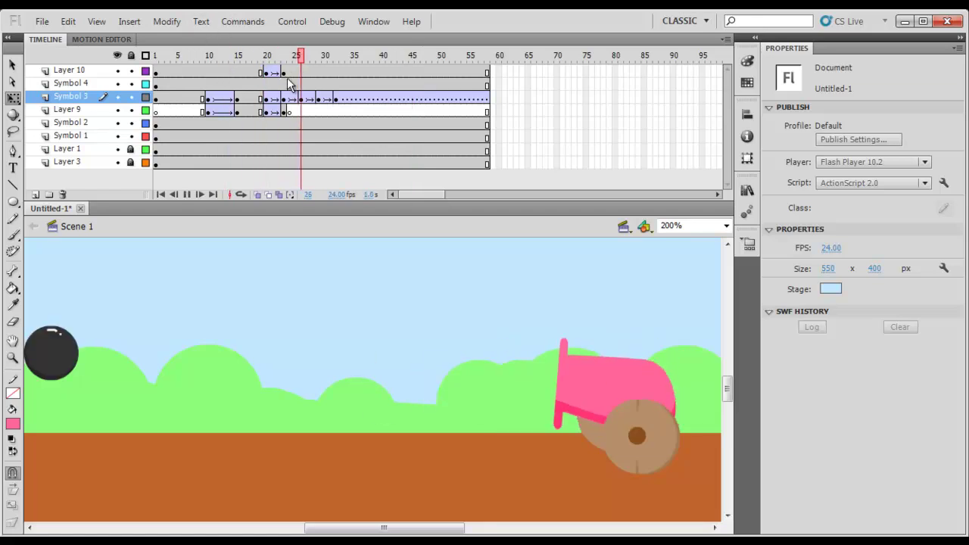
key(Return)
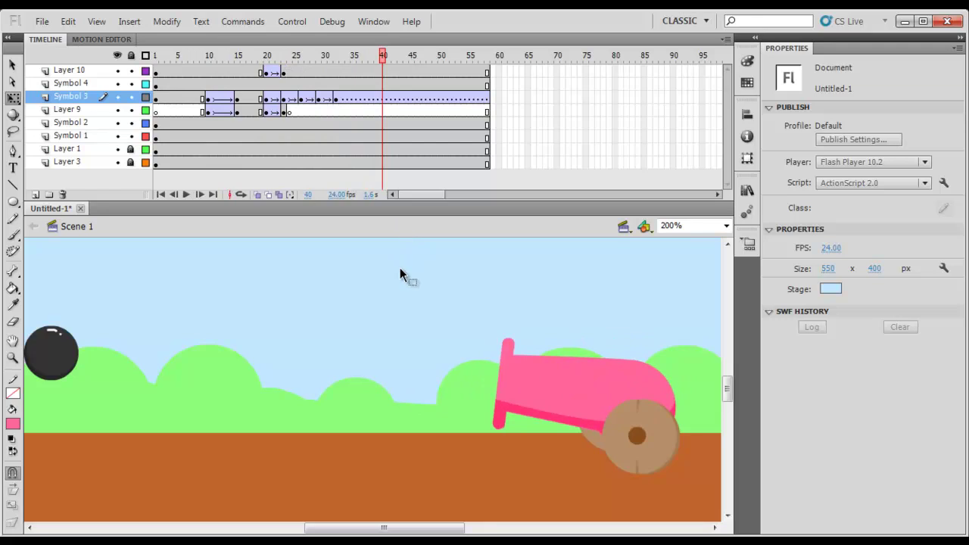
drag(390, 300, 424, 317)
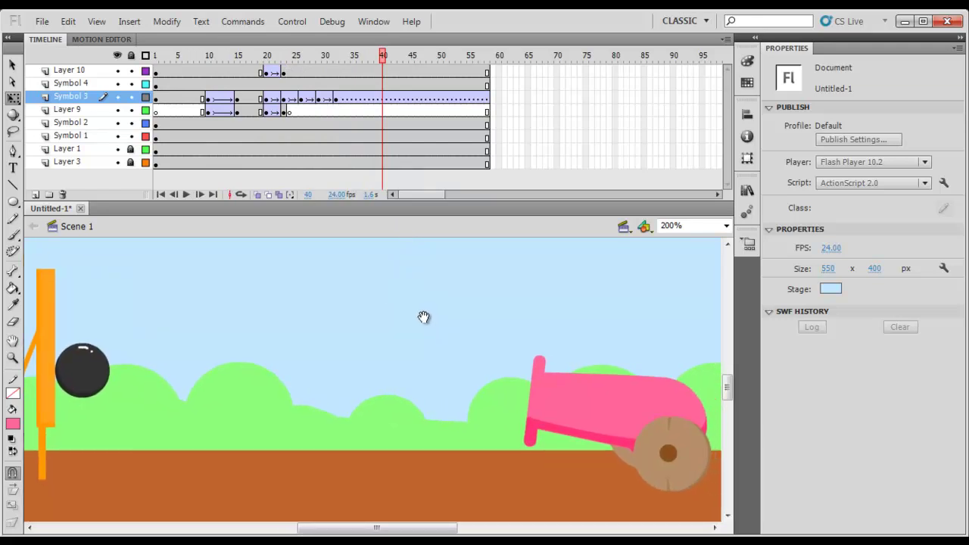
key(Return)
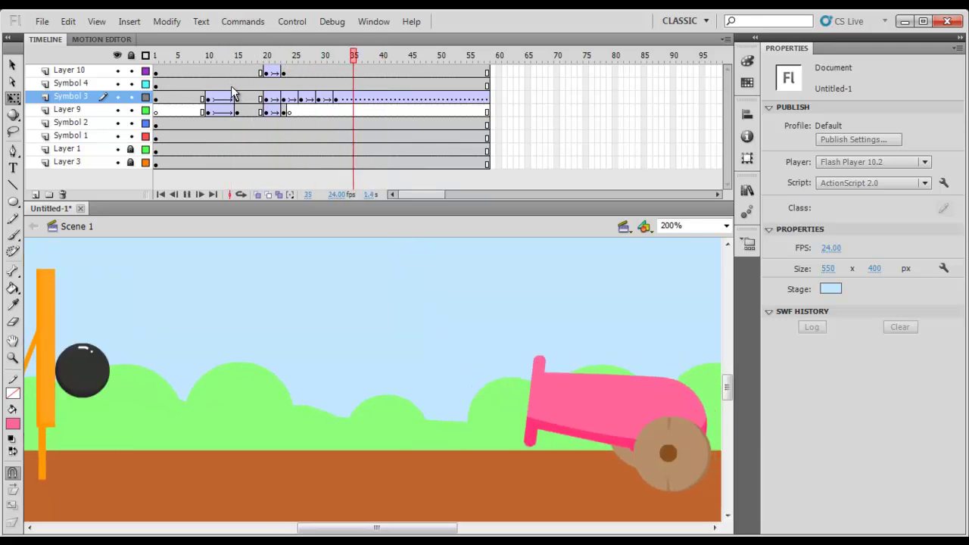
key(Return)
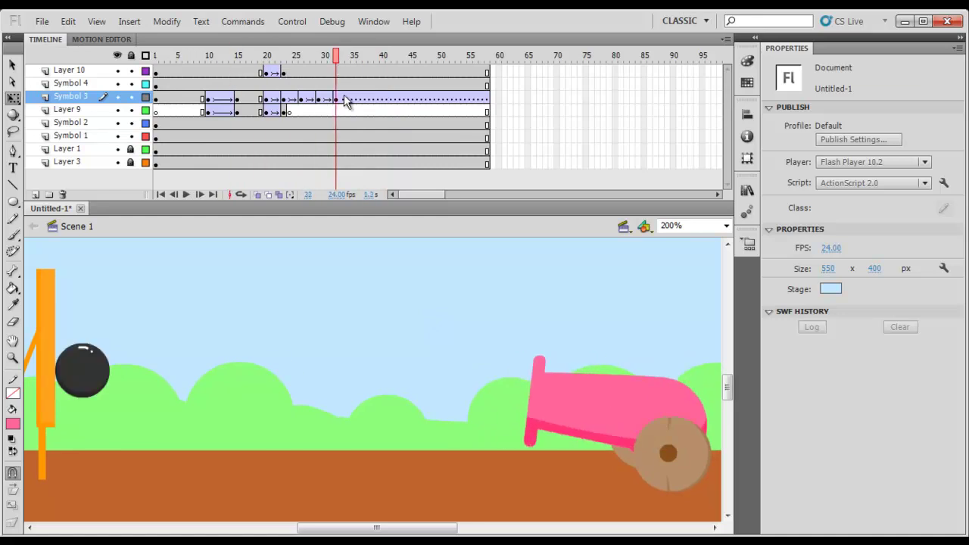
Insert a keyframe for the orange target at frame 23 on the Symbol 1 layer
drag(300, 321, 418, 348)
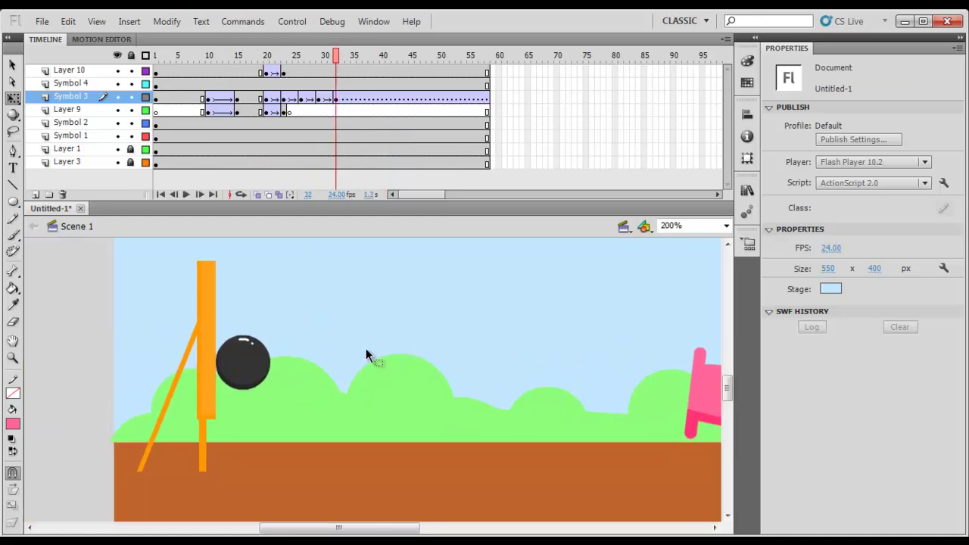
click(250, 364)
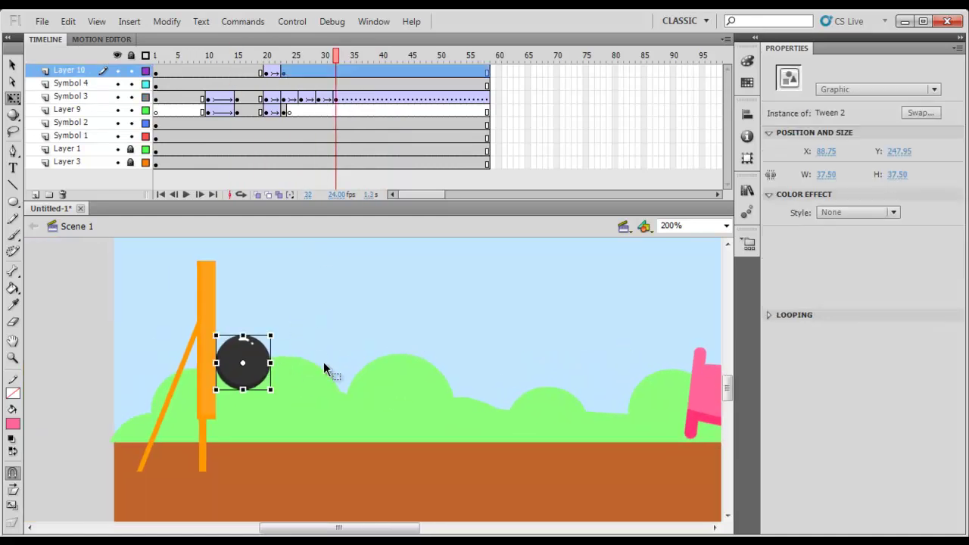
drag(357, 338, 422, 325)
drag(372, 298, 396, 318)
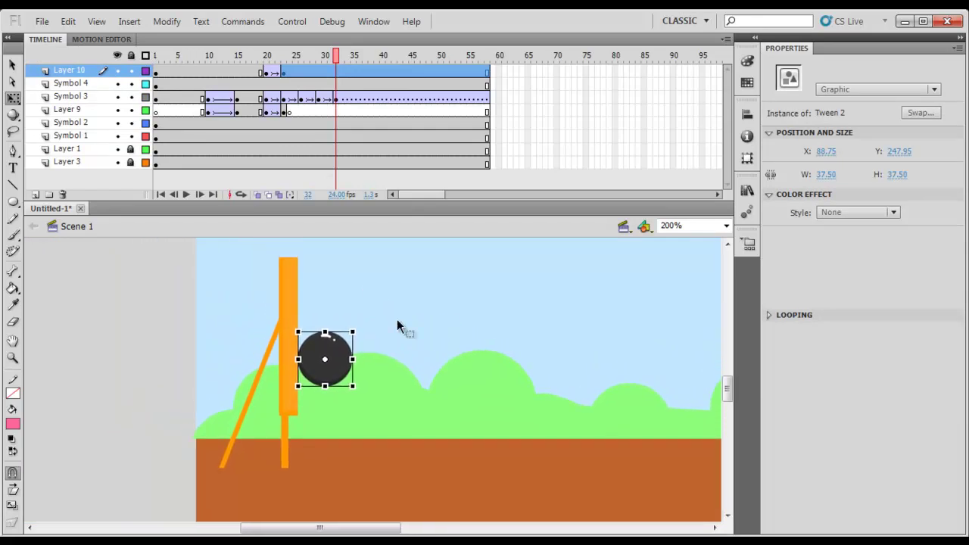
click(295, 303)
click(326, 57)
drag(327, 59, 282, 67)
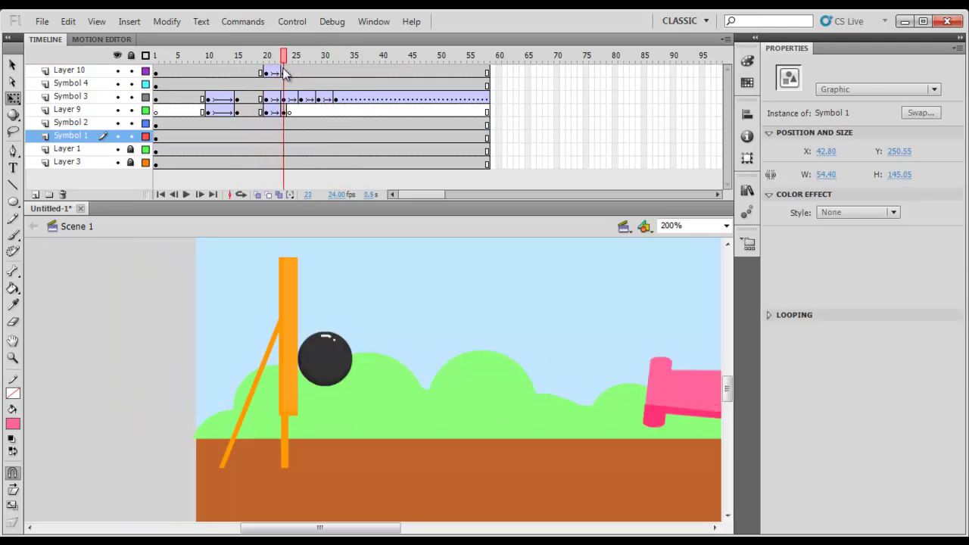
click(284, 136)
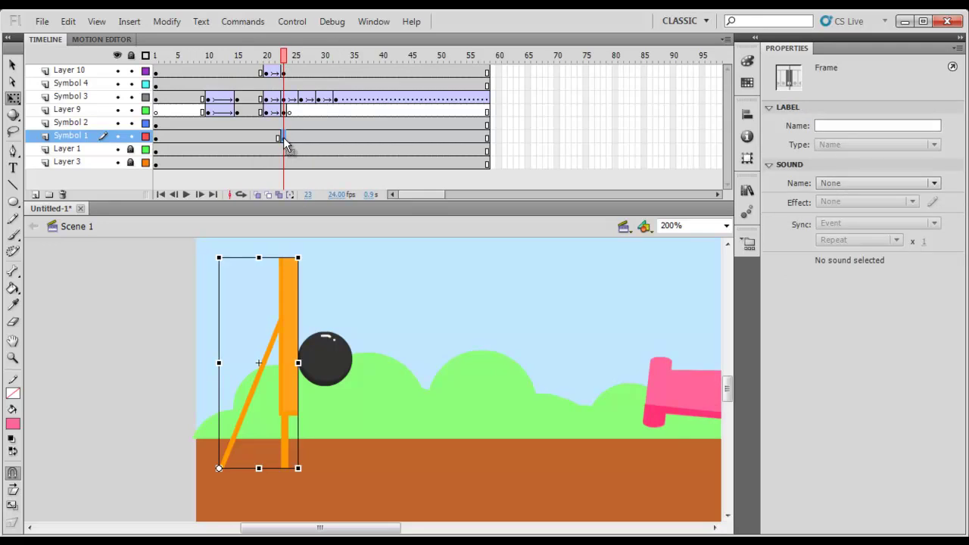
right_click(296, 138)
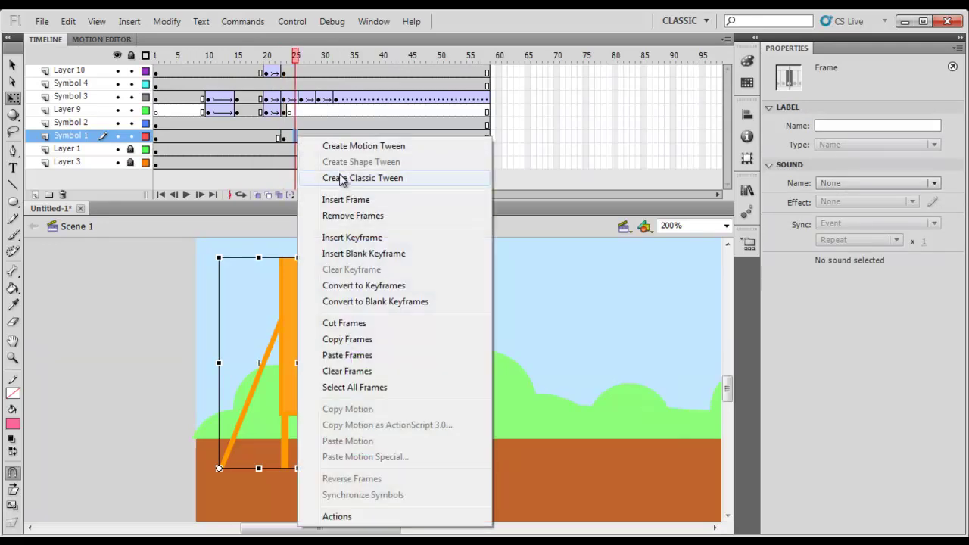
click(295, 71)
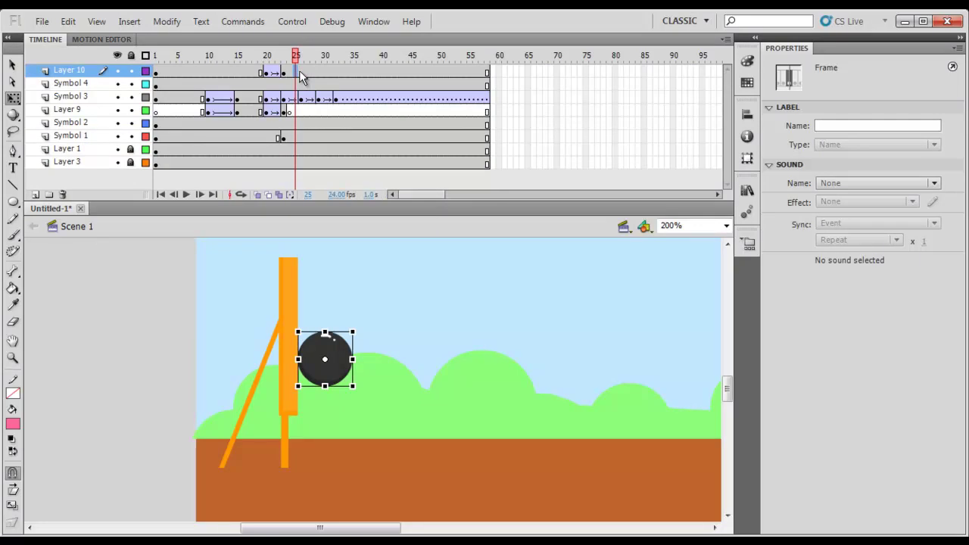
click(326, 347)
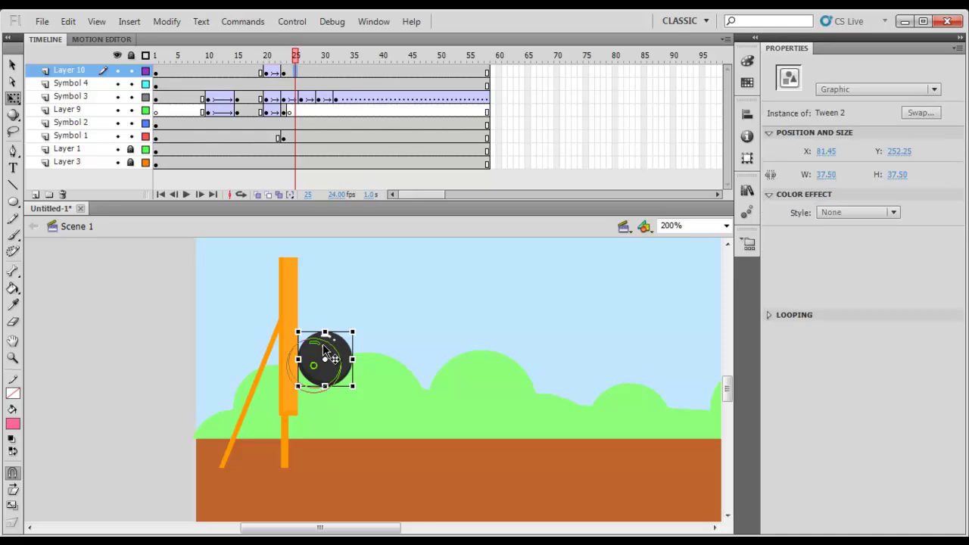
drag(327, 348, 328, 347)
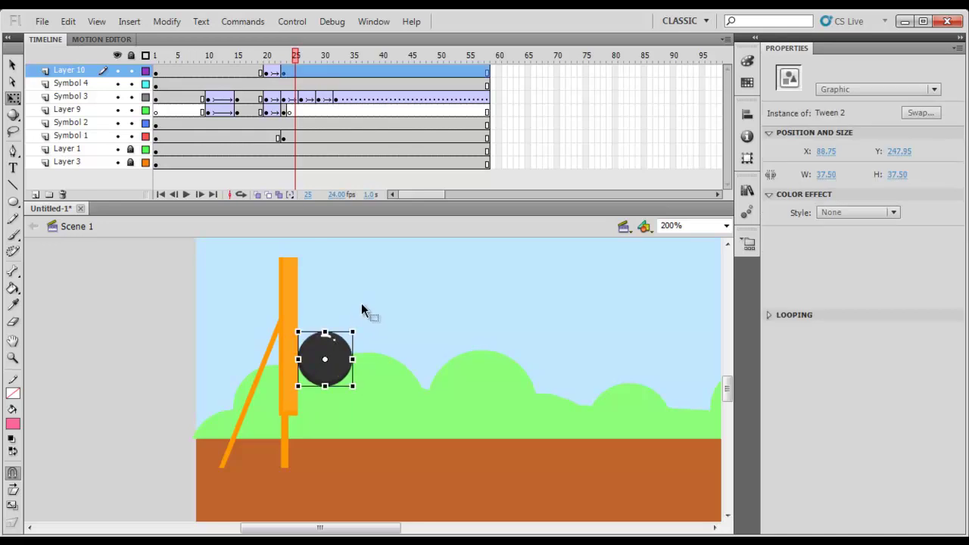
At frame 23 on Layer 10, shift the cannonball horizontally to about X 79 so it overlaps the target's face
click(288, 73)
click(284, 72)
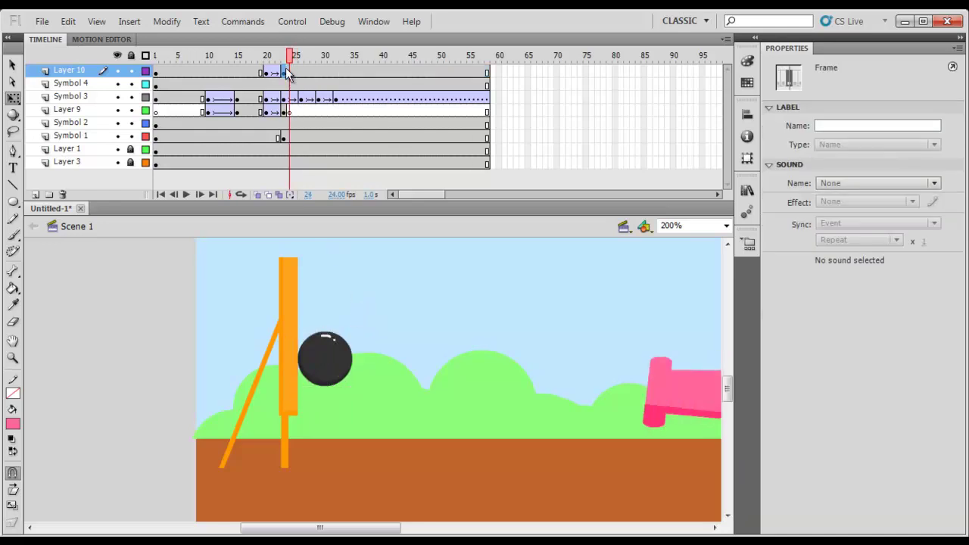
drag(333, 343, 318, 342)
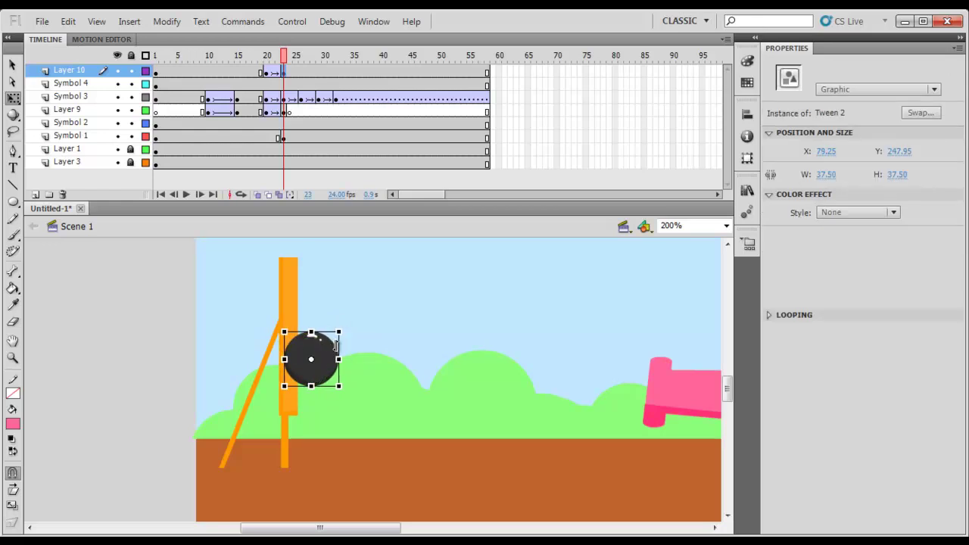
Insert keyframes at frames 26, 29 and 32 on both Layer 10 and the Symbol 1 layer
click(282, 138)
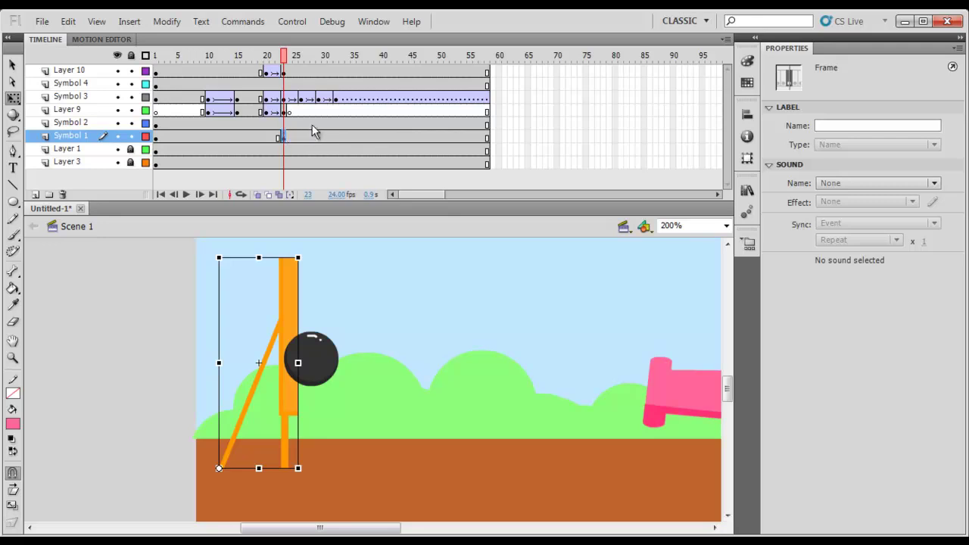
click(298, 137)
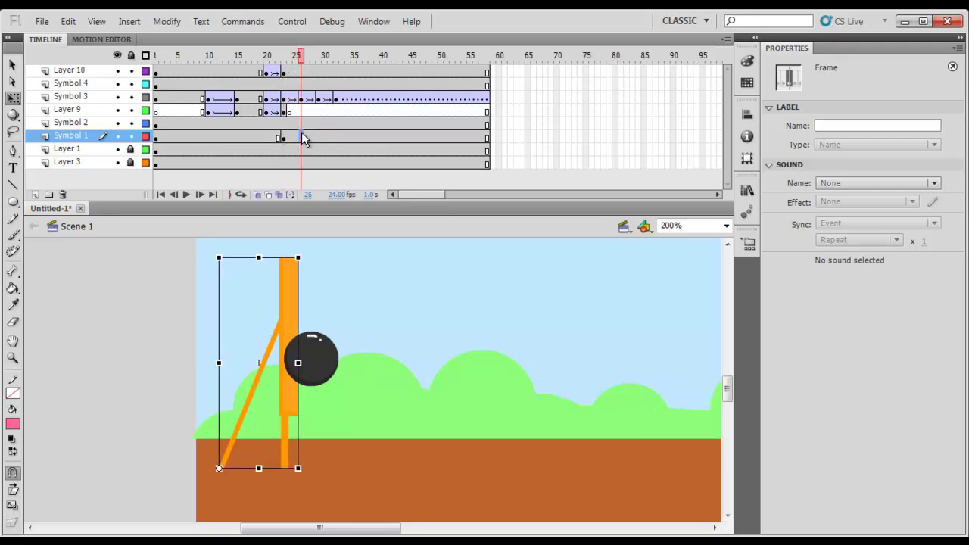
key(F6)
click(317, 71)
key(F6)
click(318, 137)
key(F6)
click(338, 70)
key(F6)
click(336, 138)
key(F6)
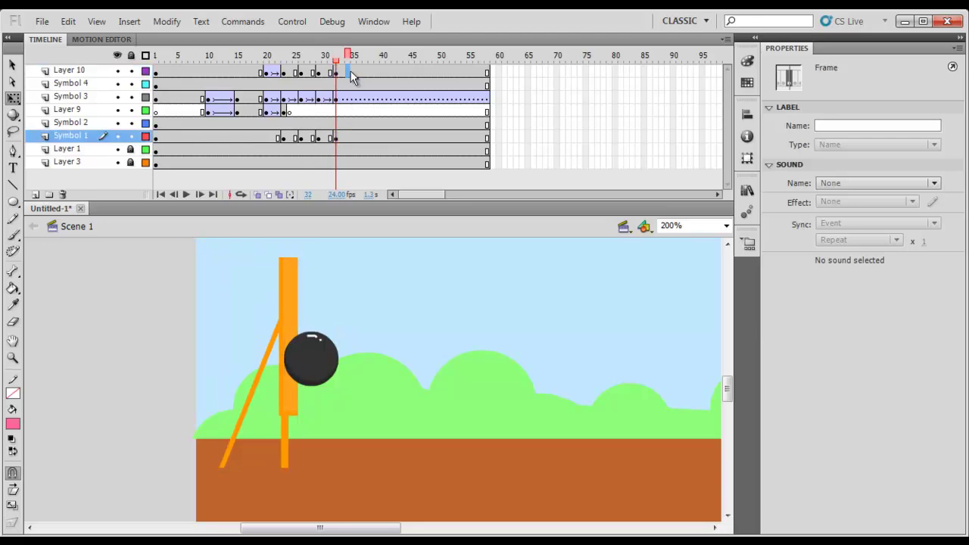
Add keyframes at frames 35 and 38 for the cannonball on Layer 10 and the target on Symbol 1
click(348, 70)
click(359, 71)
click(355, 72)
key(F6)
click(354, 135)
click(370, 71)
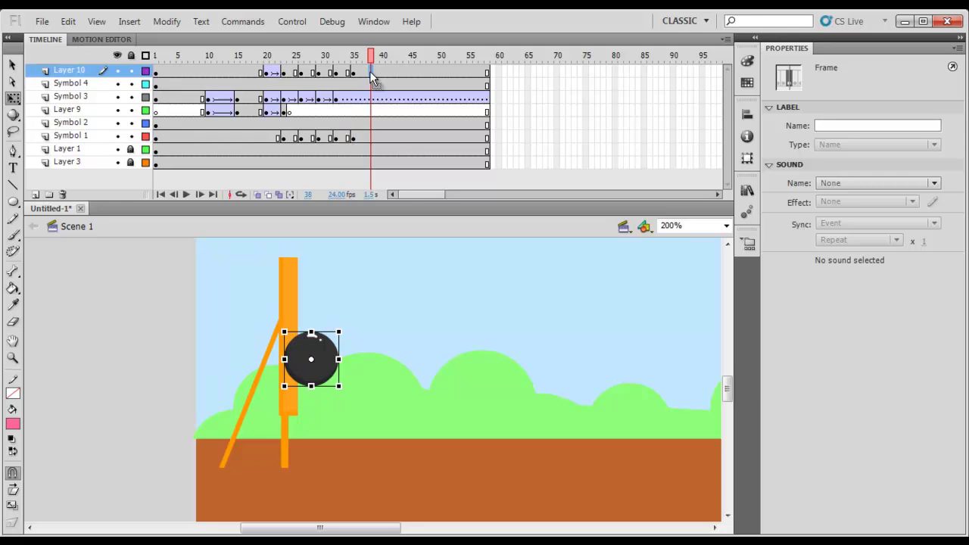
click(372, 137)
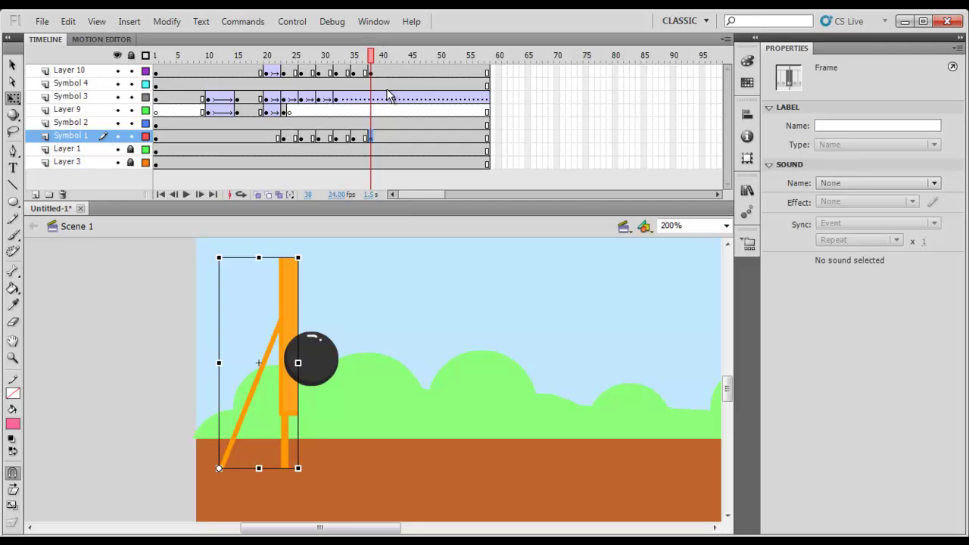
Create classic tweens between the new keyframes on Layer 10 and on Symbol 1
drag(291, 72, 353, 70)
right_click(352, 70)
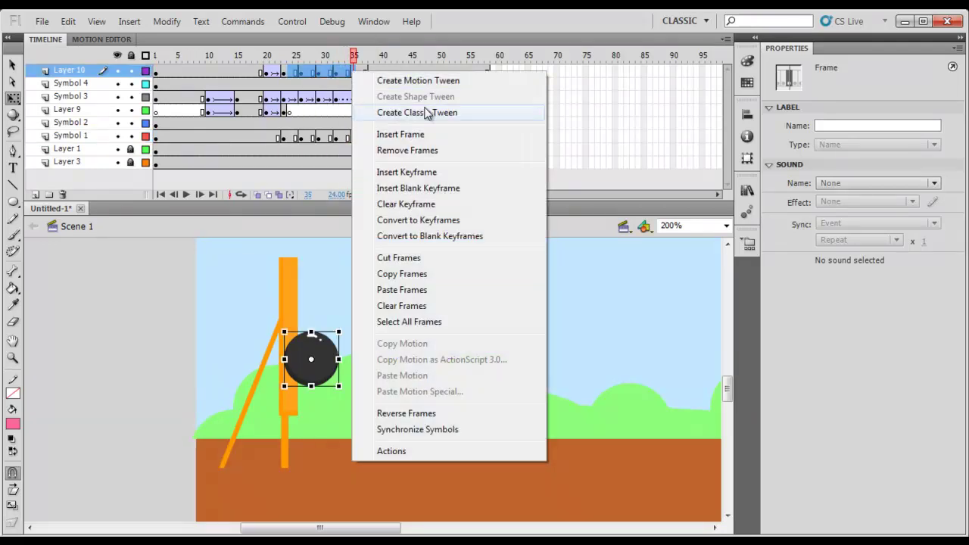
click(428, 112)
drag(359, 136, 295, 137)
right_click(300, 139)
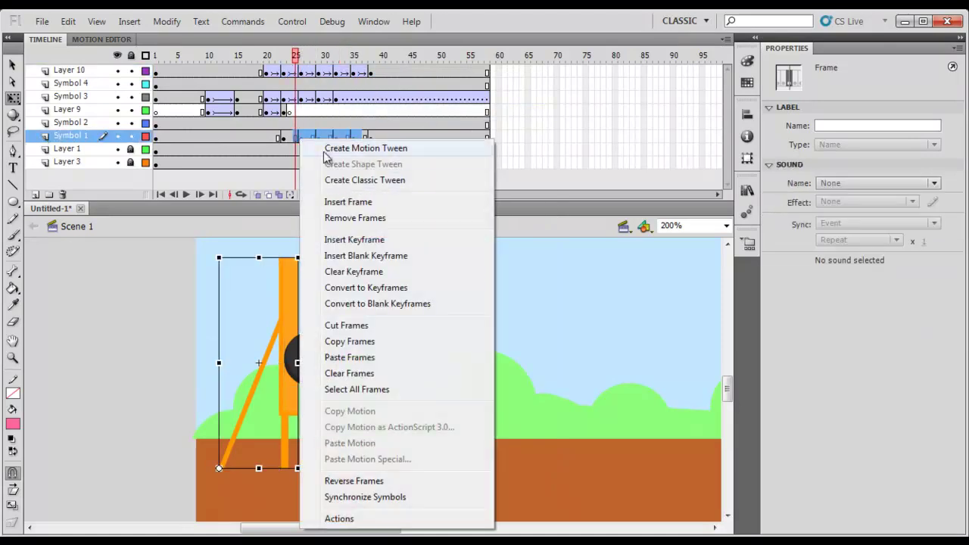
click(365, 180)
At frame 26, skew the target's top backward and skew and squash the cannonball against it to about 34 px wide
mouse_move(300, 59)
mouse_down()
mouse_move(271, 60)
mouse_move(300, 58)
mouse_up()
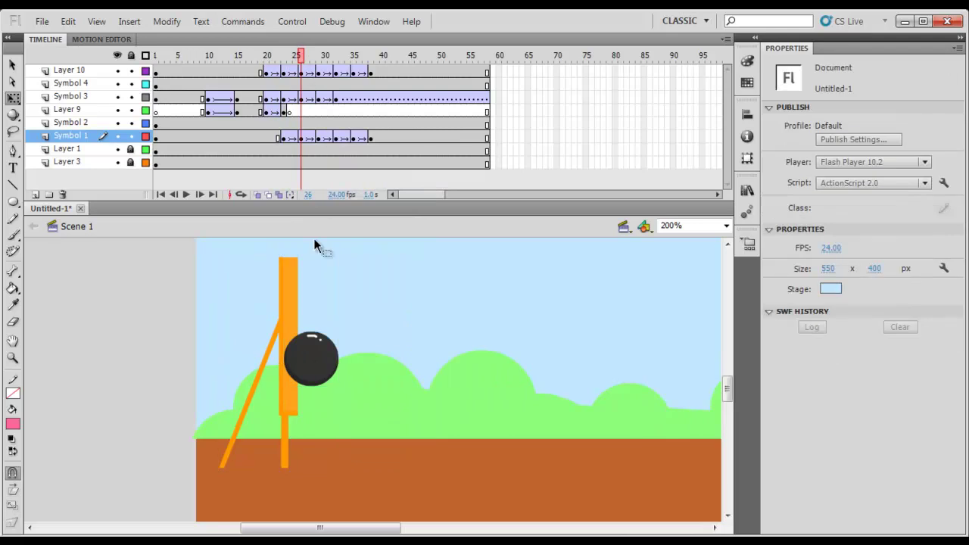
click(295, 273)
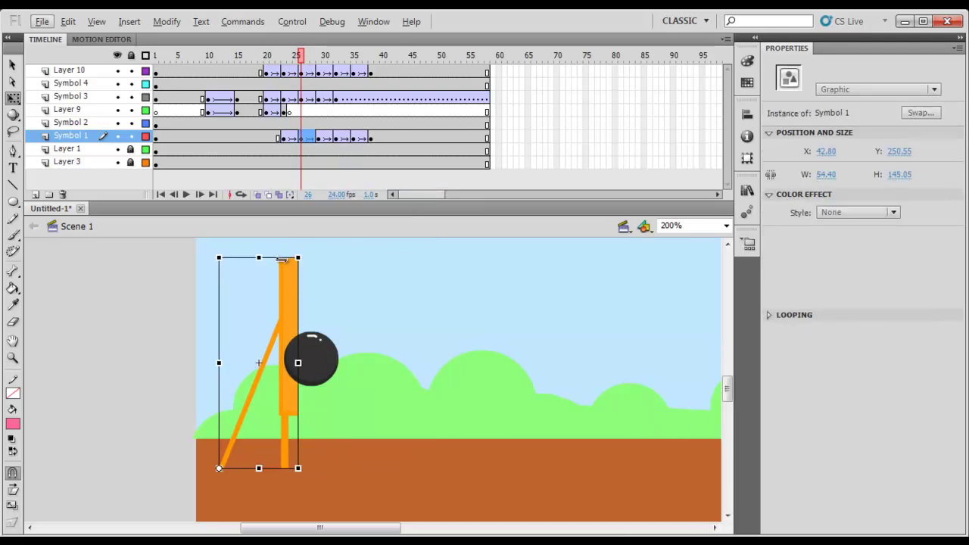
drag(283, 260, 203, 260)
mouse_move(290, 339)
mouse_down()
mouse_move(263, 340)
mouse_move(303, 359)
mouse_move(281, 335)
mouse_up()
key(Right)
key(Right)
key(Right)
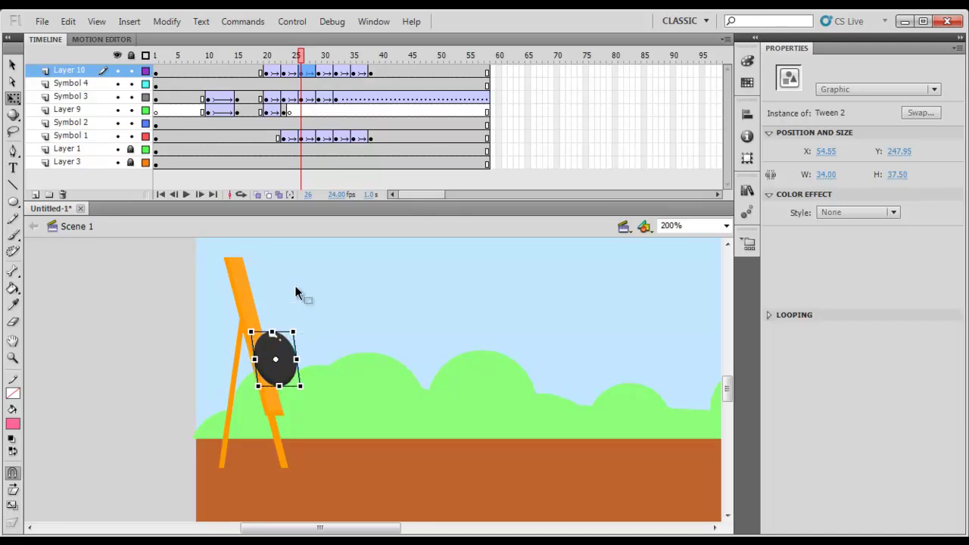
At frame 29, skew the target toward the cannon, then slant the cannonball and stretch it to about 61 px wide against its face
click(321, 58)
click(296, 284)
double_click(290, 266)
double_click(347, 256)
click(271, 271)
click(291, 267)
drag(286, 260, 337, 262)
click(344, 363)
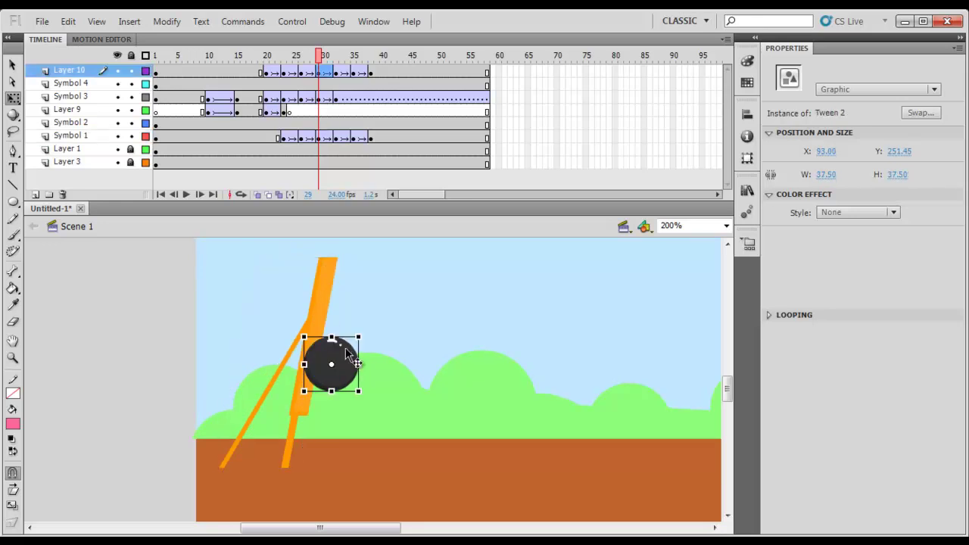
drag(358, 365, 366, 339)
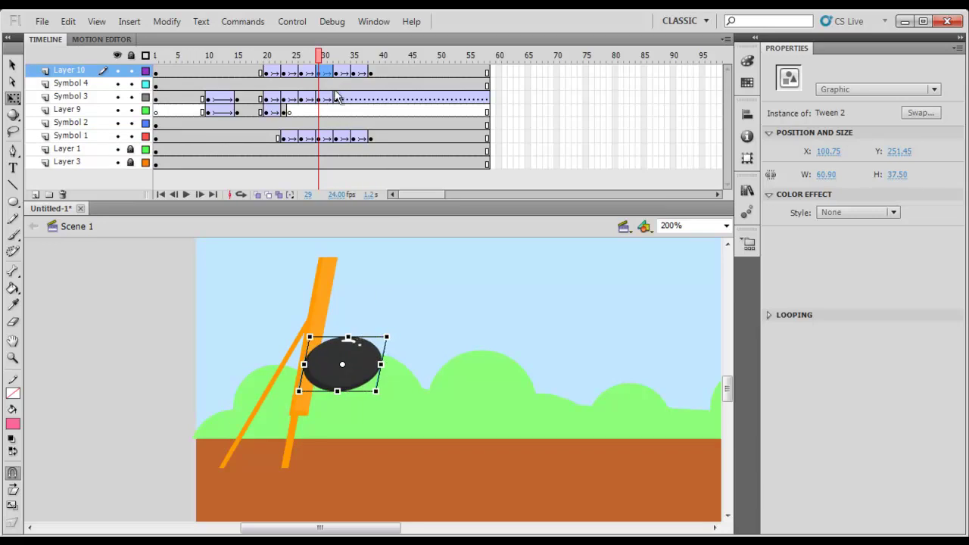
At frame 32, skew the target slightly backward to about 68 px wide and adjust the cannonball to follow its face
click(336, 58)
click(294, 303)
drag(294, 260, 262, 263)
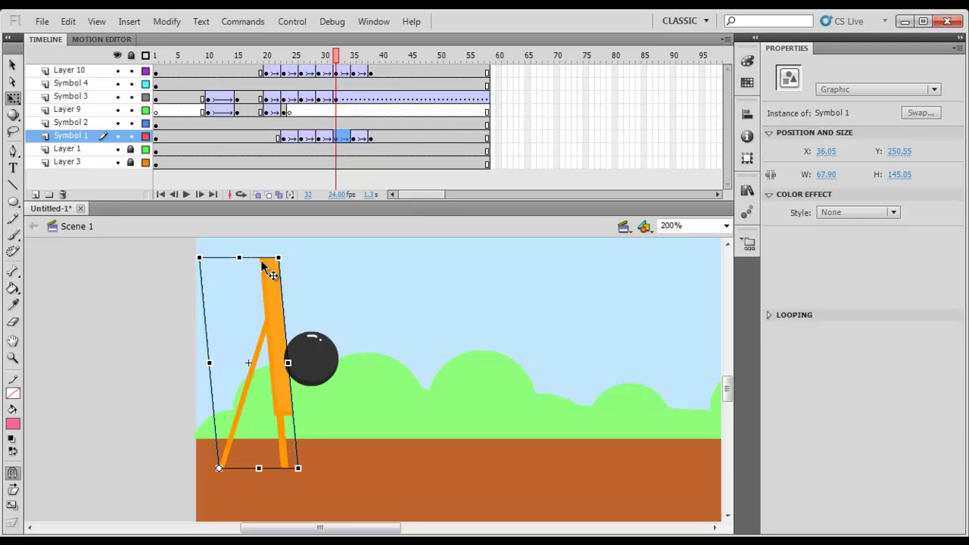
click(302, 338)
drag(304, 333, 309, 332)
At frame 35, skew the target slightly forward to about 64 px wide and shift and skew the cannonball to about X 84
click(350, 60)
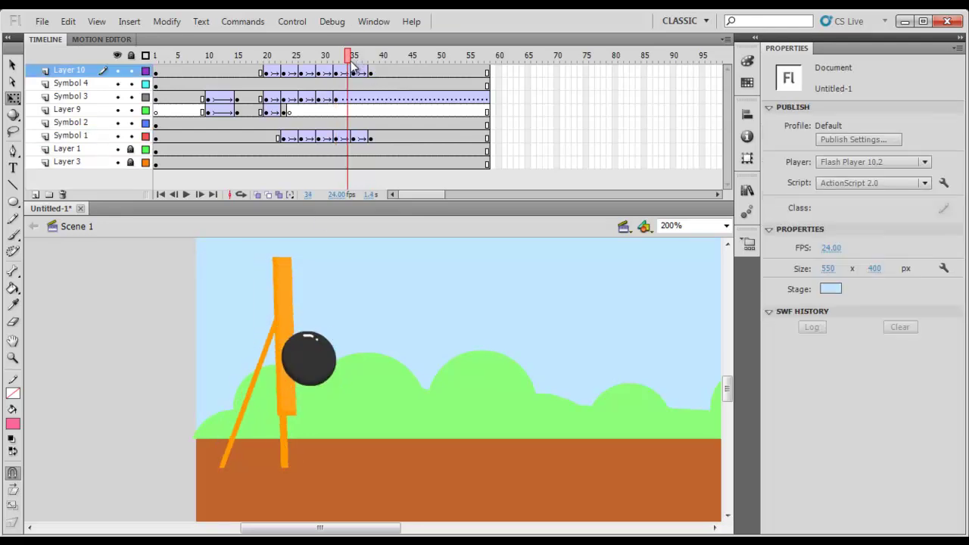
click(355, 60)
click(294, 282)
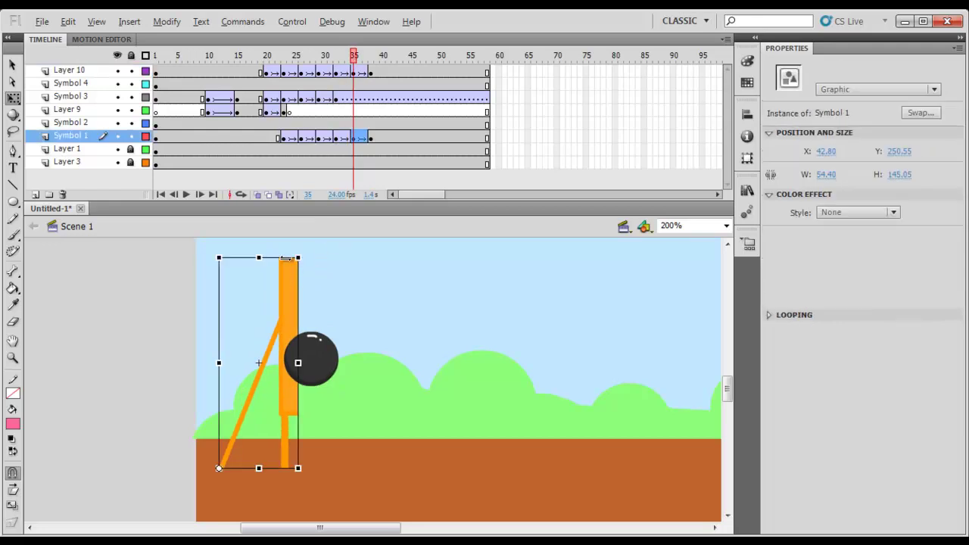
drag(290, 256, 299, 257)
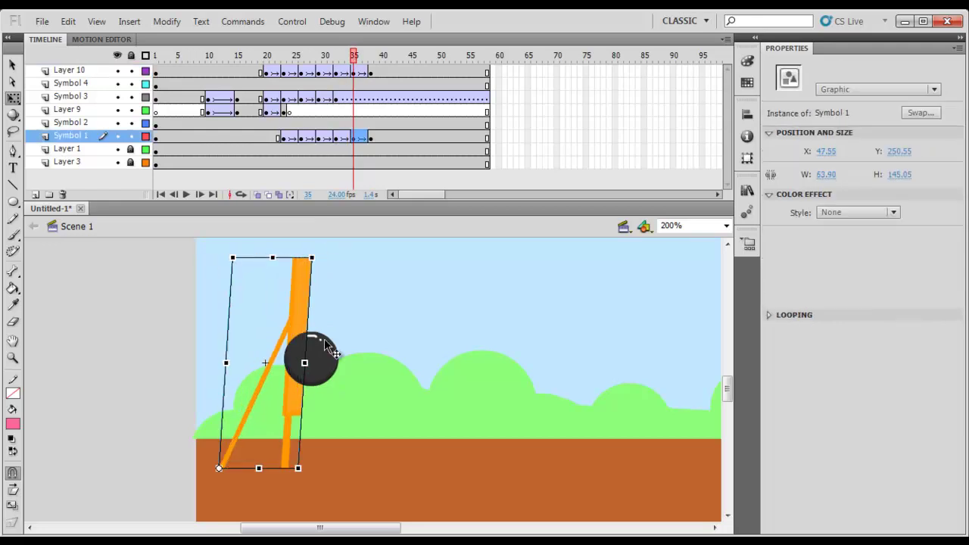
click(325, 356)
drag(323, 360, 345, 364)
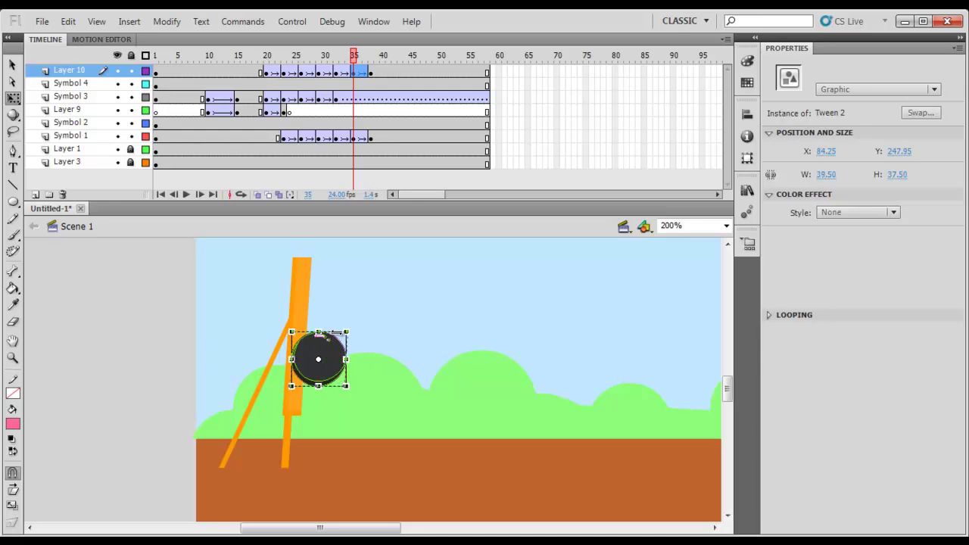
Play back the animation from the start to check the target's wobble after impact
click(177, 72)
key(Return)
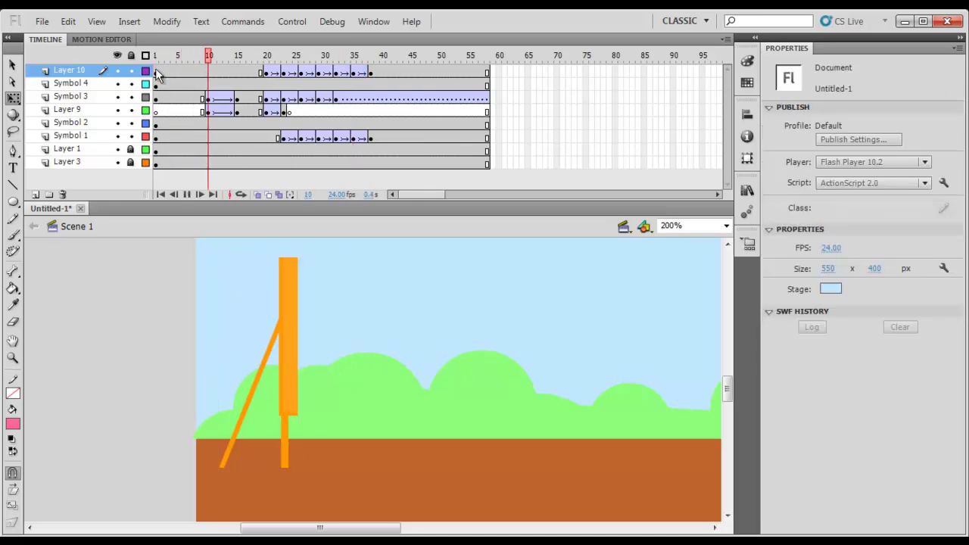
key(Return)
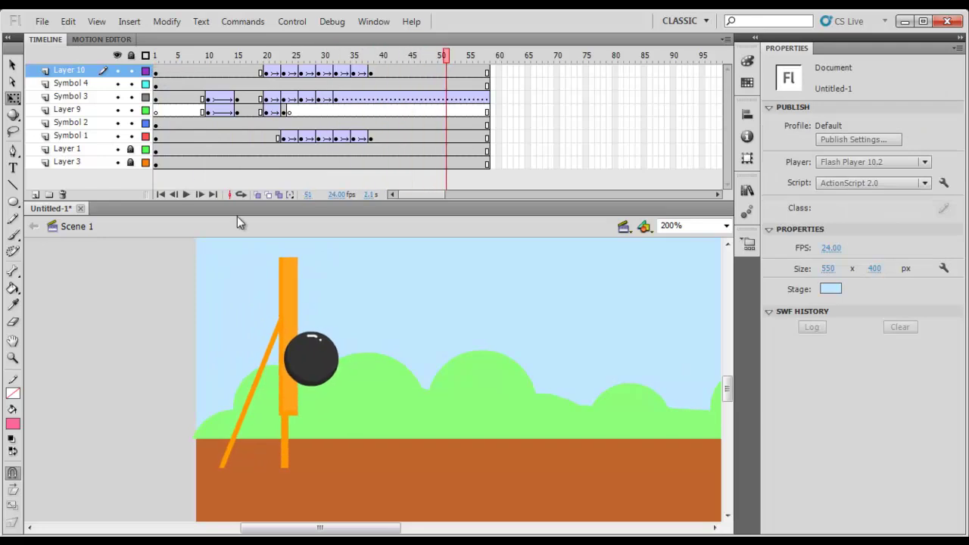
Move Layer 10 below the Symbol 1 layer so the cannonball sits behind the target
click(339, 373)
drag(103, 76, 103, 143)
click(388, 265)
drag(509, 311, 366, 309)
Test the movie to review the whole shot and impact, and close the preview
key(ctrl+minus)
drag(454, 328, 430, 338)
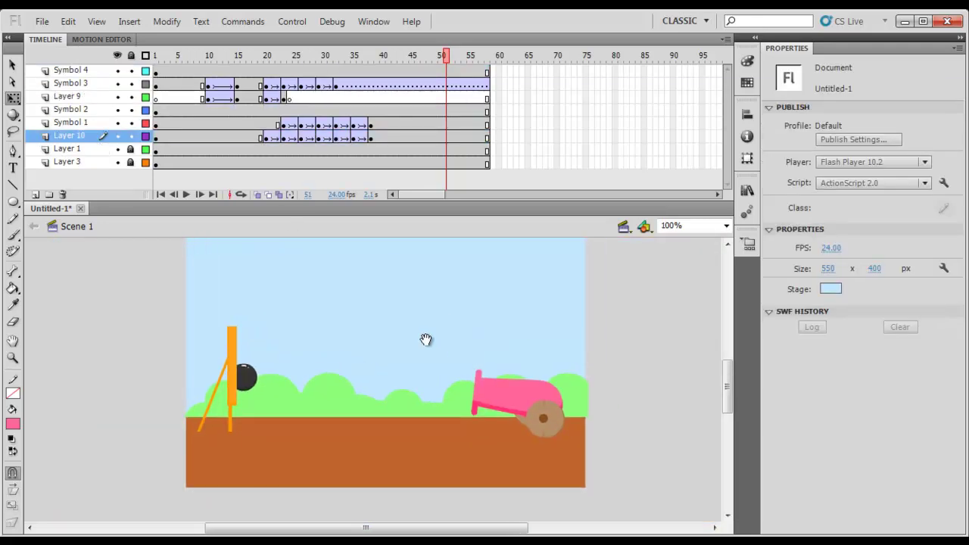
key(ctrl+Return)
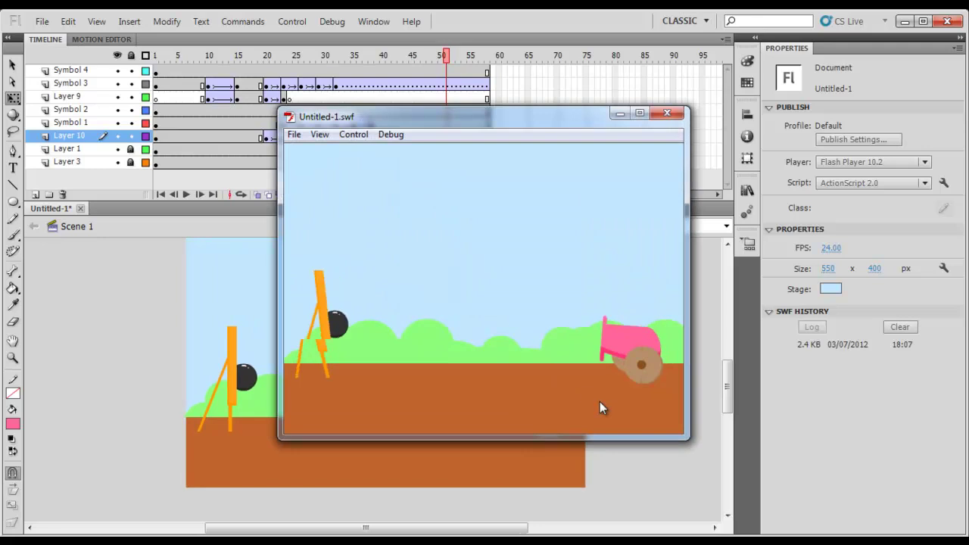
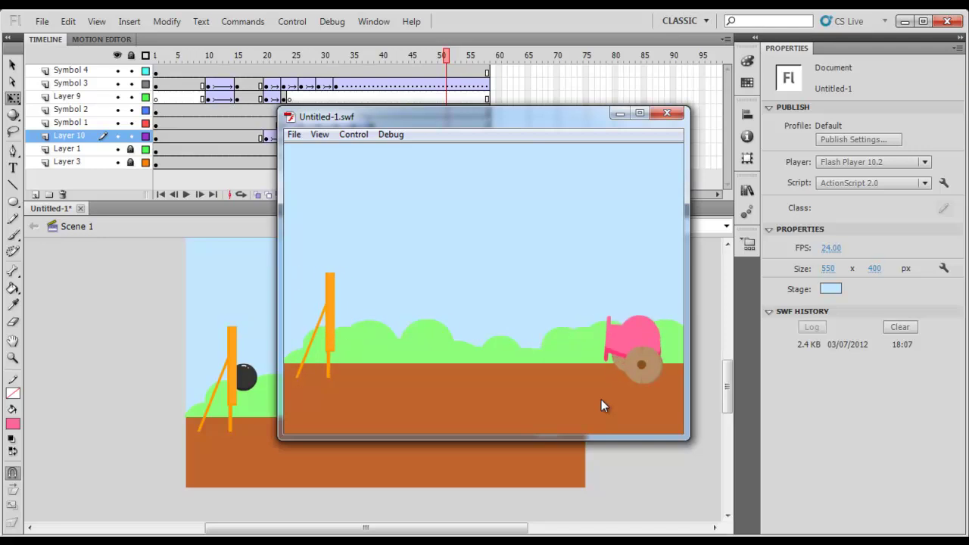
click(667, 113)
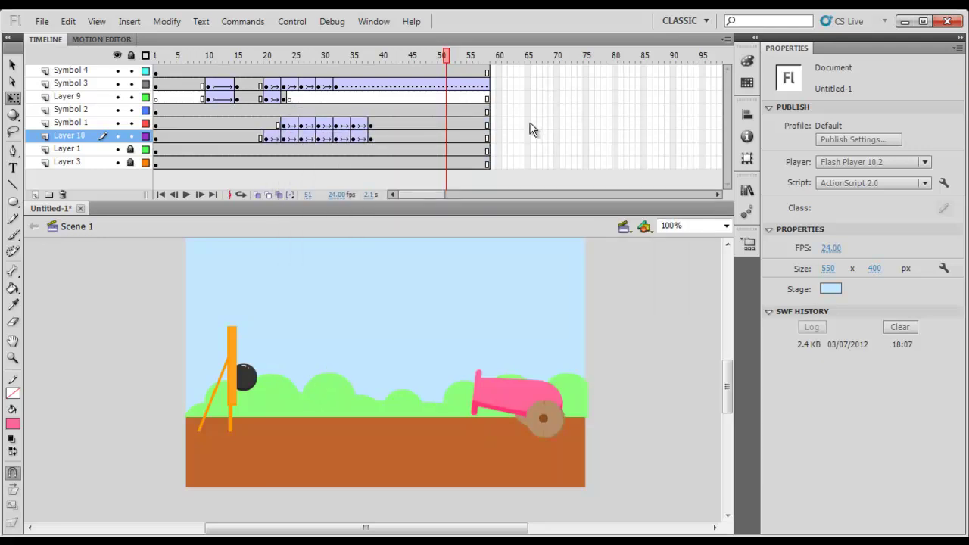
Lock all layers and add a new layer directly above Layer 1
click(131, 56)
click(71, 113)
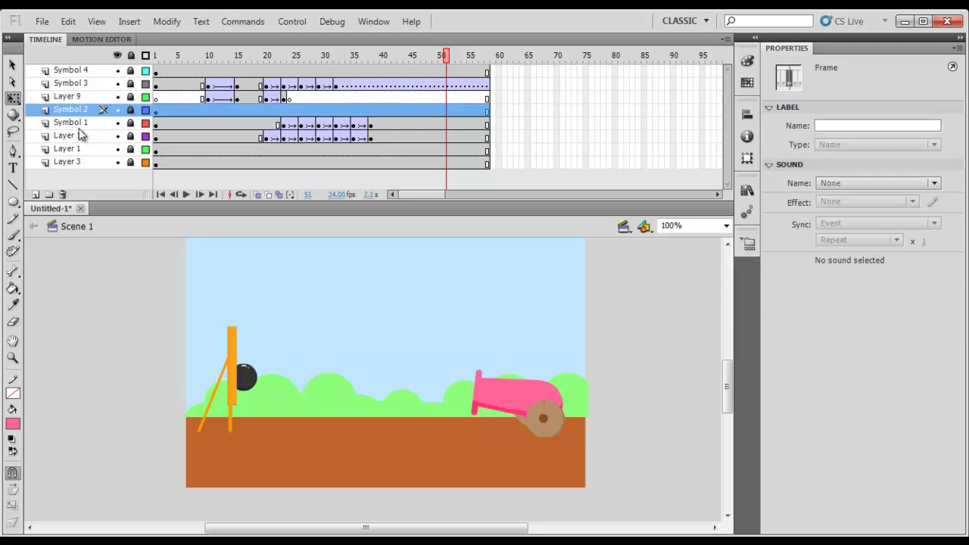
click(80, 123)
click(72, 139)
click(69, 151)
click(35, 195)
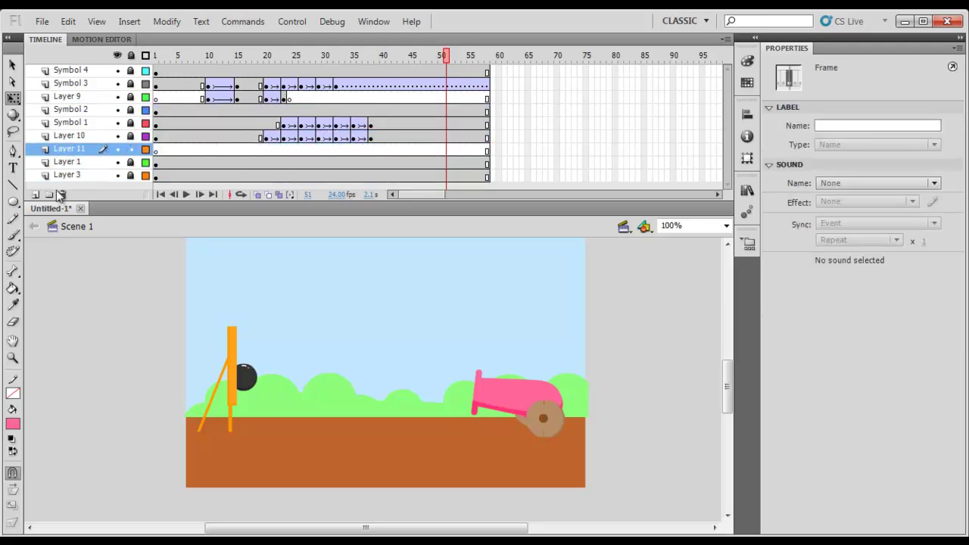
Insert a blank keyframe at frame 23 on Layer 11, where the cannon fires
click(353, 150)
drag(349, 56, 274, 71)
click(273, 149)
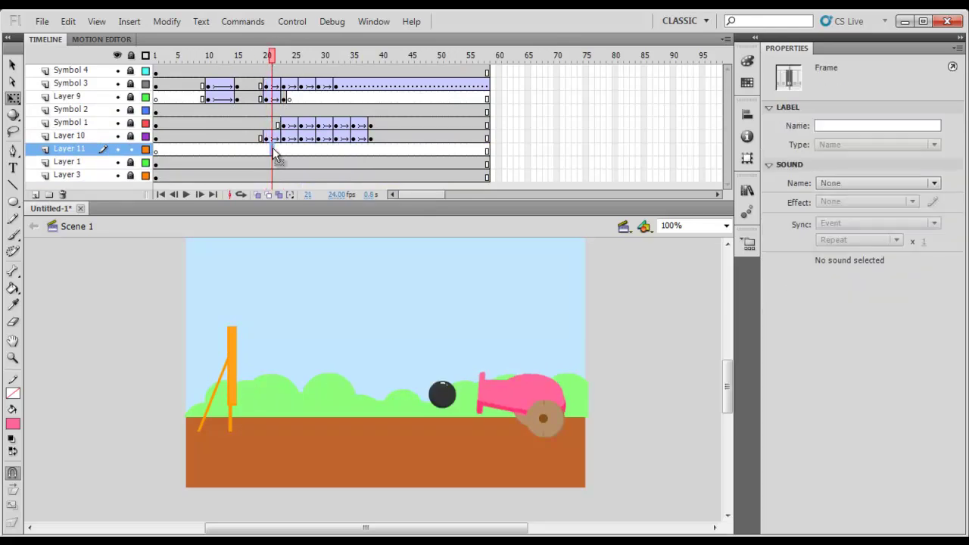
click(278, 148)
click(283, 148)
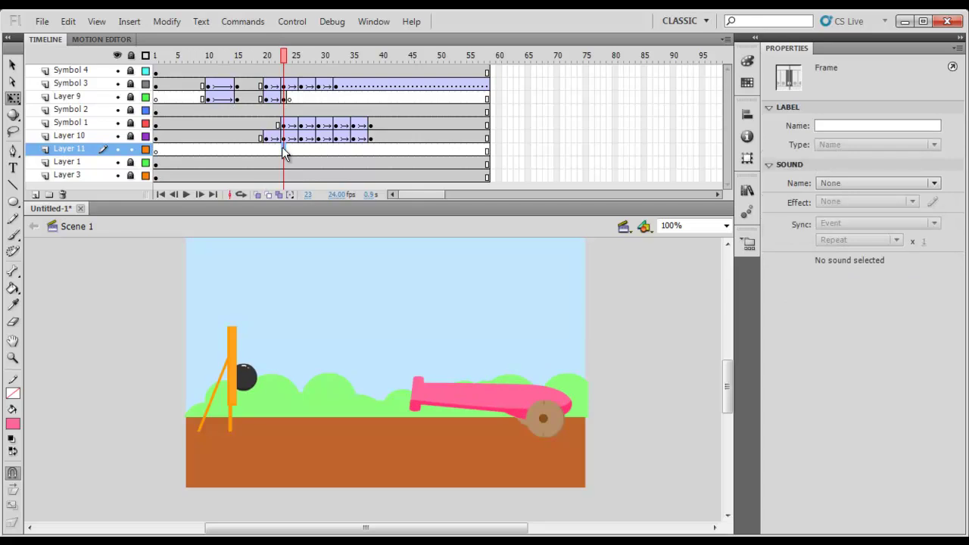
Draw three overlapping white circles without a stroke in front of the cannon's muzzle as a smoke puff
key(ctrl+equal)
drag(343, 372, 331, 342)
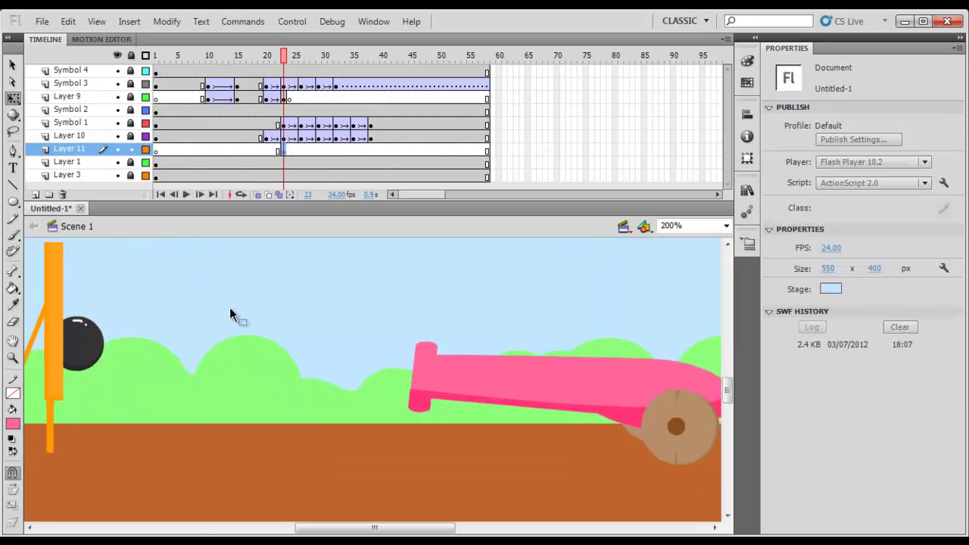
key(o)
click(13, 424)
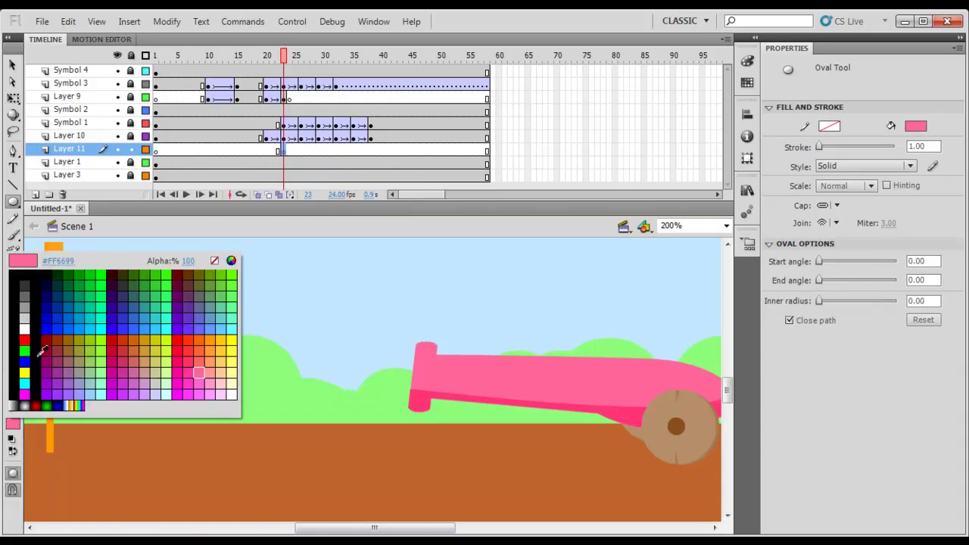
click(27, 330)
drag(326, 309, 365, 337)
drag(337, 294, 381, 326)
drag(306, 295, 362, 334)
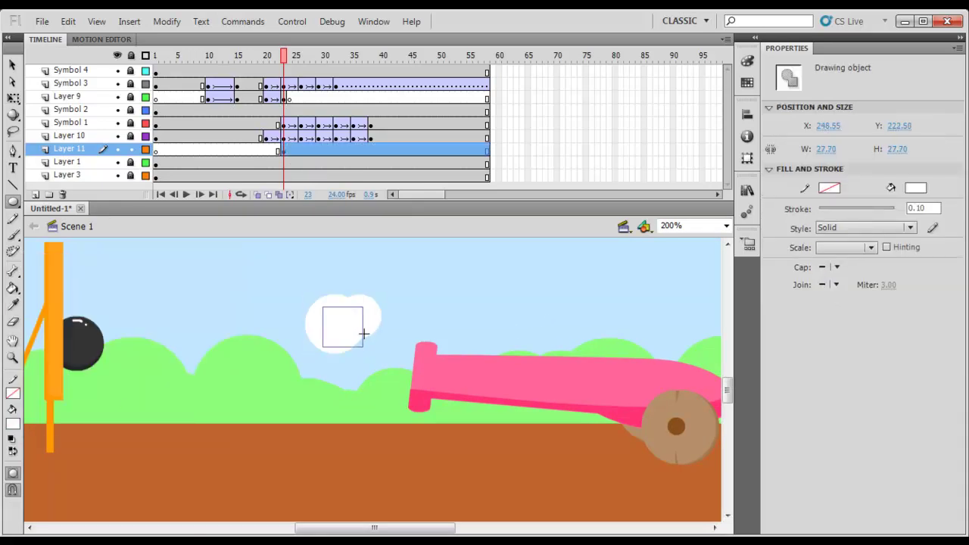
Break the circles apart into one shape and scale the puff to about 34 by 27 px
key(v)
mouse_move(392, 288)
mouse_down()
mouse_move(309, 353)
mouse_move(411, 365)
mouse_move(440, 384)
mouse_up()
key(ctrl+b)
key(q)
drag(480, 340, 453, 362)
Nudge the smoke puff behind the cannon's muzzle to about X 313, Y 258
key(Up)
key(Up)
key(Up)
key(Up)
key(Up)
key(Right)
key(Right)
key(Right)
key(Right)
key(Right)
key(Right)
key(Right)
key(Right)
key(Right)
key(Right)
key(Right)
key(Right)
key(Right)
key(Right)
key(Right)
key(Right)
key(Right)
key(Right)
key(Right)
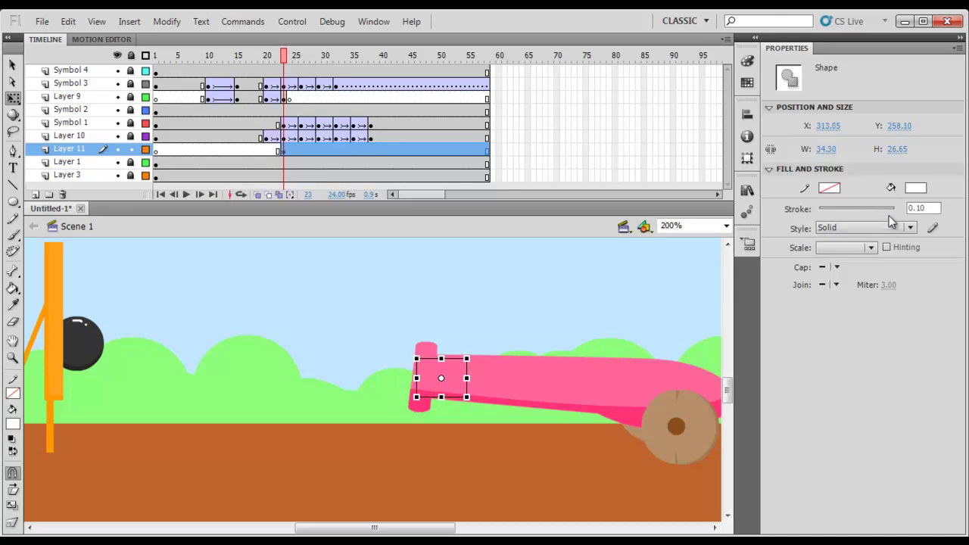
Set the smoke puff's fill to white with 20% alpha
click(916, 188)
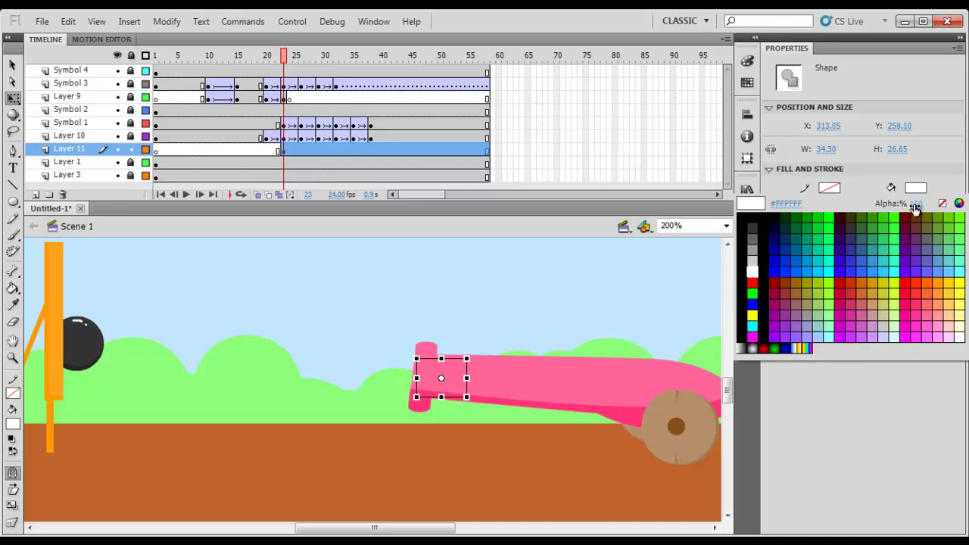
click(914, 204)
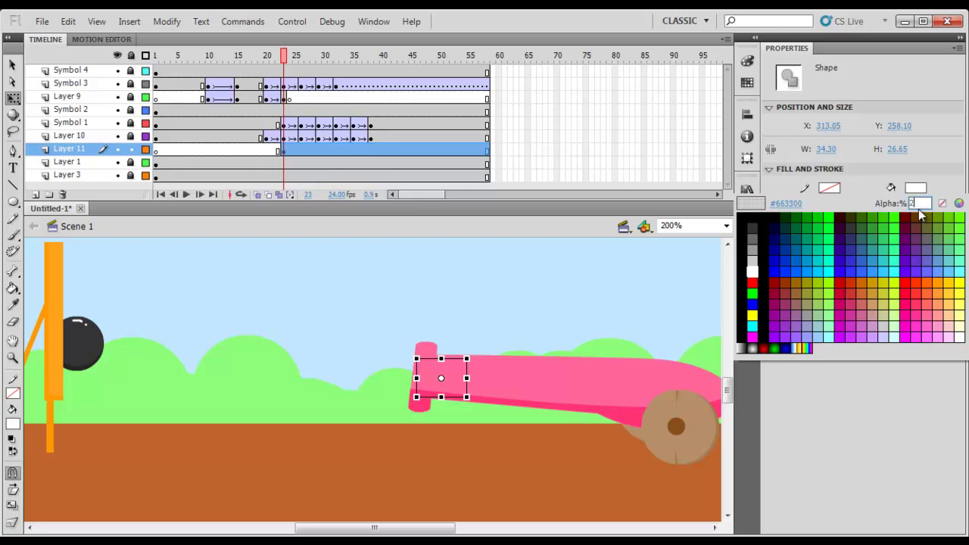
text(20)
key(Return)
key(Return)
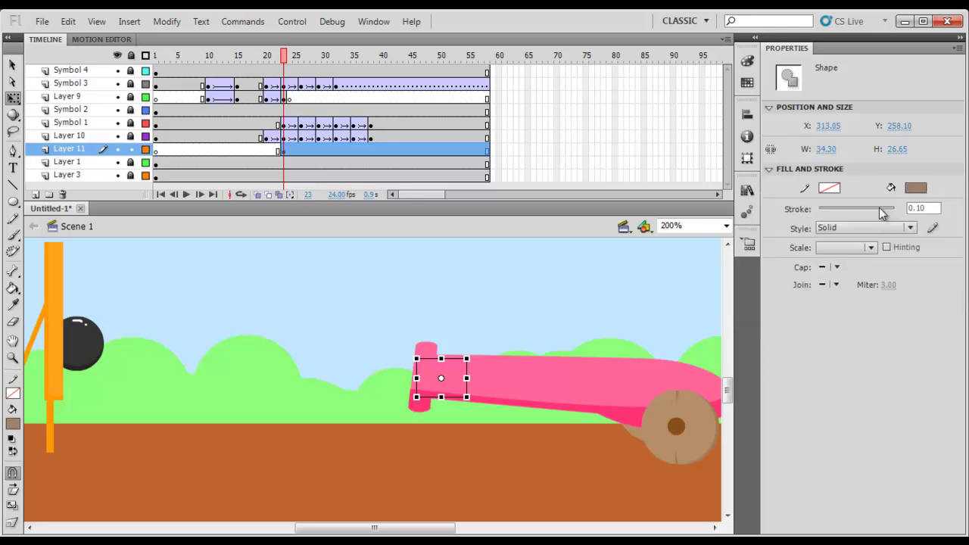
click(912, 188)
click(756, 270)
Insert a keyframe at frame 49 of the smoke layer and deselect the puff
click(307, 152)
click(376, 146)
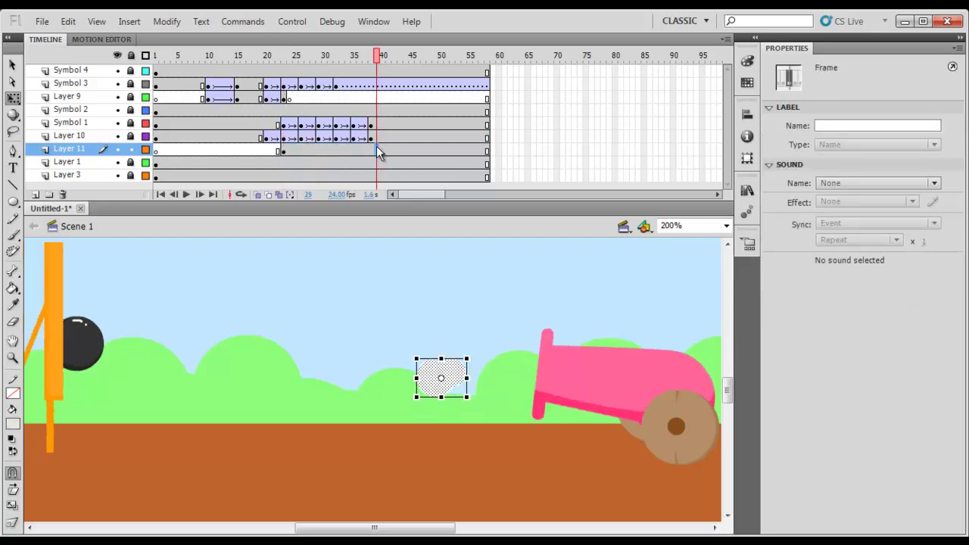
click(437, 150)
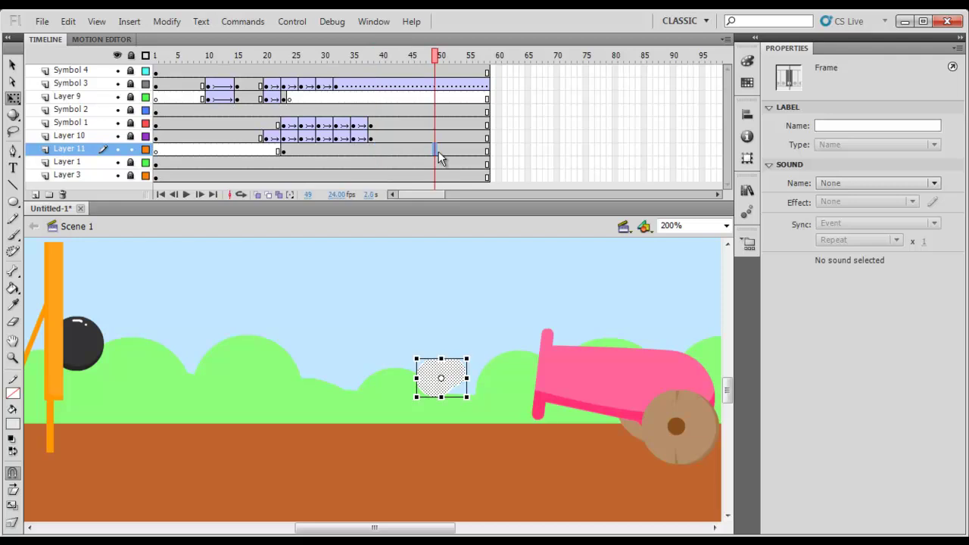
click(455, 306)
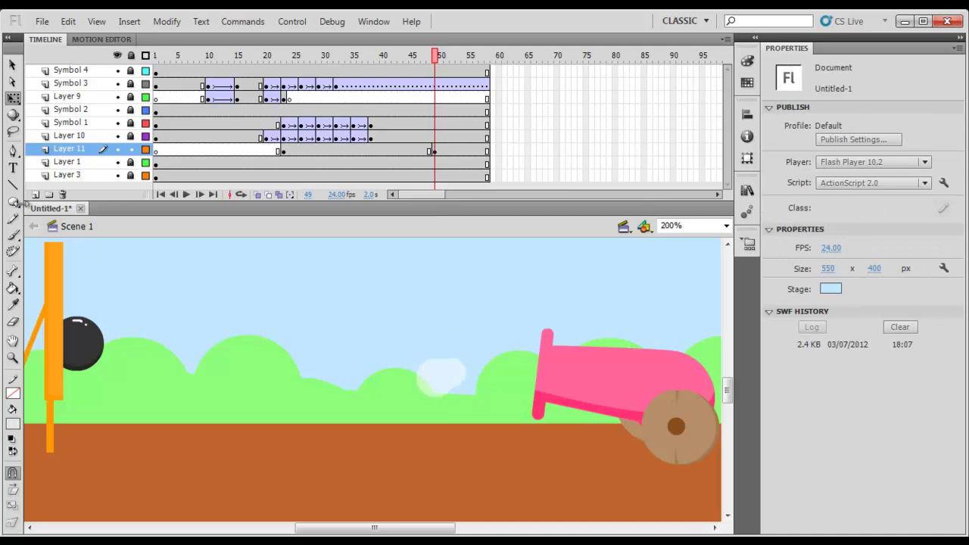
Draw many overlapping semi-transparent white circles at frame 49, building a large smoke cloud around and in front of the cannon's muzzle
key(e)
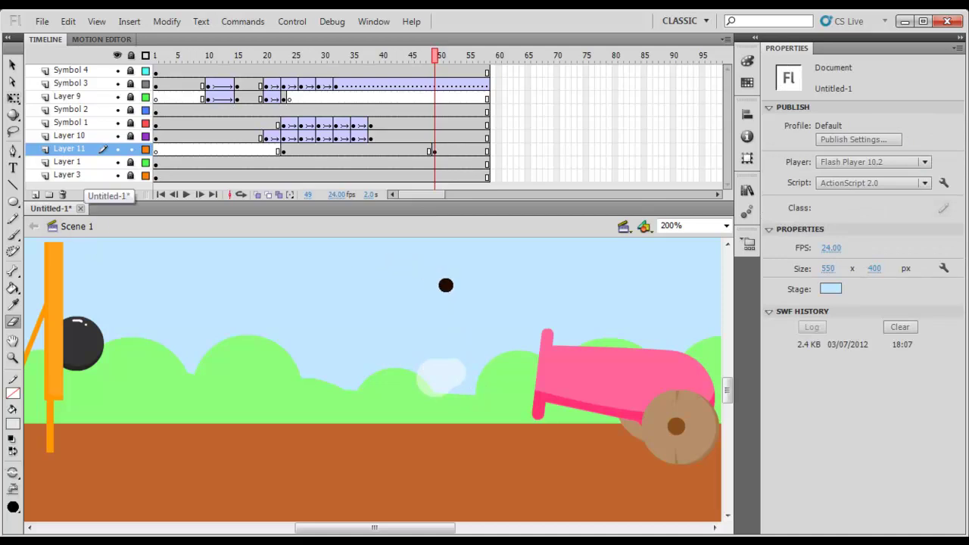
key(o)
drag(414, 314, 497, 398)
mouse_move(461, 290)
mouse_down()
mouse_move(548, 372)
mouse_move(573, 372)
mouse_up()
drag(460, 361, 577, 477)
drag(396, 349, 485, 437)
key(ctrl+z)
key(ctrl+z)
drag(464, 361, 533, 428)
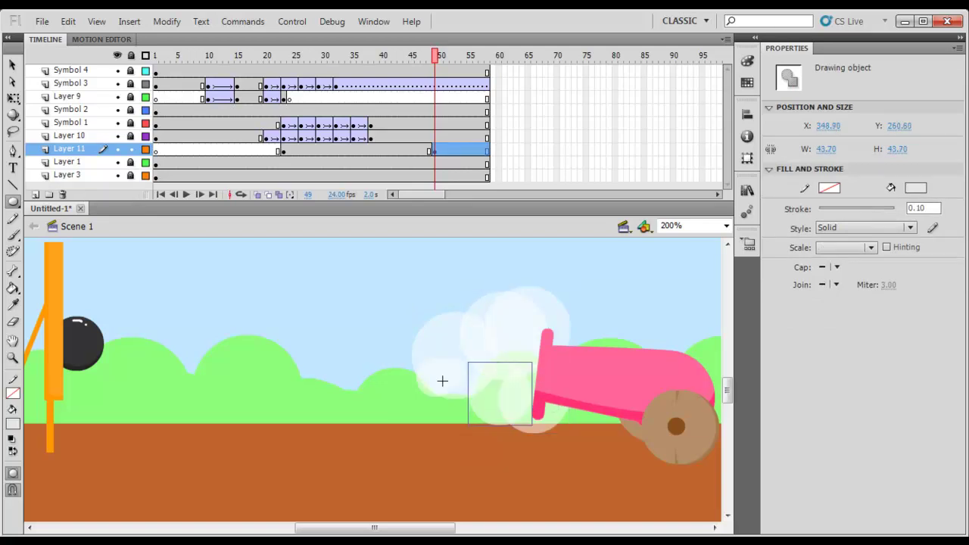
drag(446, 384, 507, 447)
drag(399, 368, 461, 429)
drag(321, 331, 447, 457)
drag(354, 313, 431, 389)
drag(402, 311, 367, 368)
drag(335, 318, 412, 395)
drag(389, 307, 480, 409)
mouse_move(470, 309)
mouse_down()
mouse_move(543, 386)
mouse_move(556, 431)
mouse_up()
drag(410, 278, 500, 364)
drag(366, 283, 426, 344)
drag(325, 293, 417, 385)
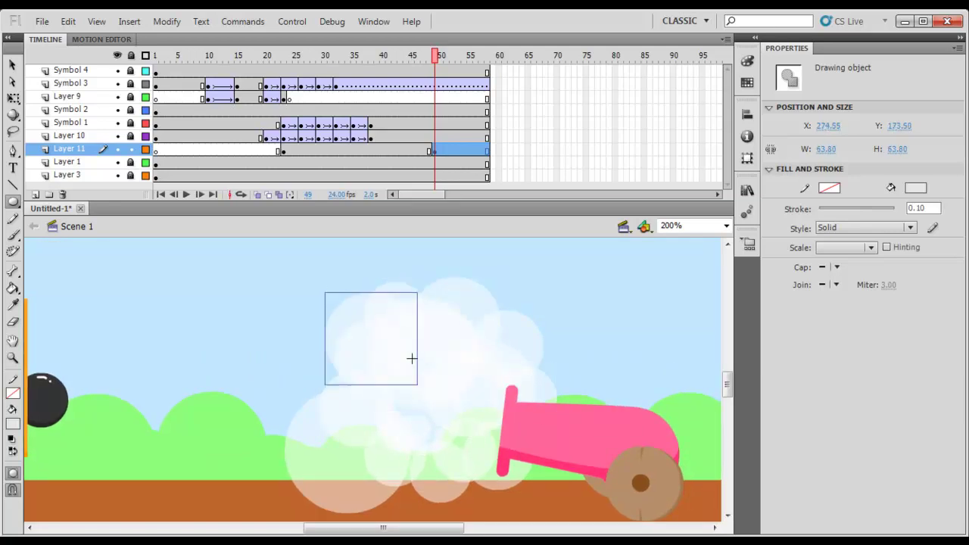
drag(296, 329, 385, 416)
drag(276, 360, 367, 450)
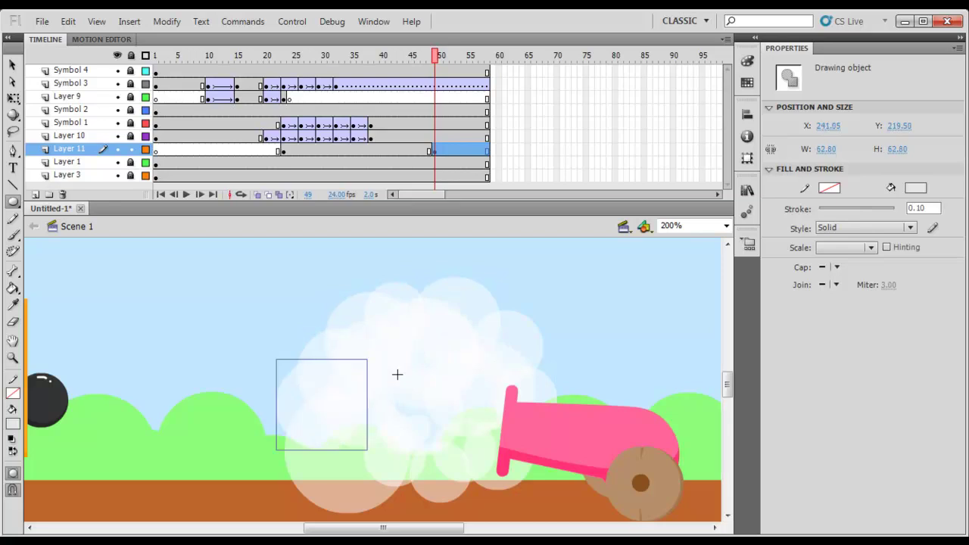
Break the frame 49 circles apart into one shape and set its fill alpha to 0%
click(435, 152)
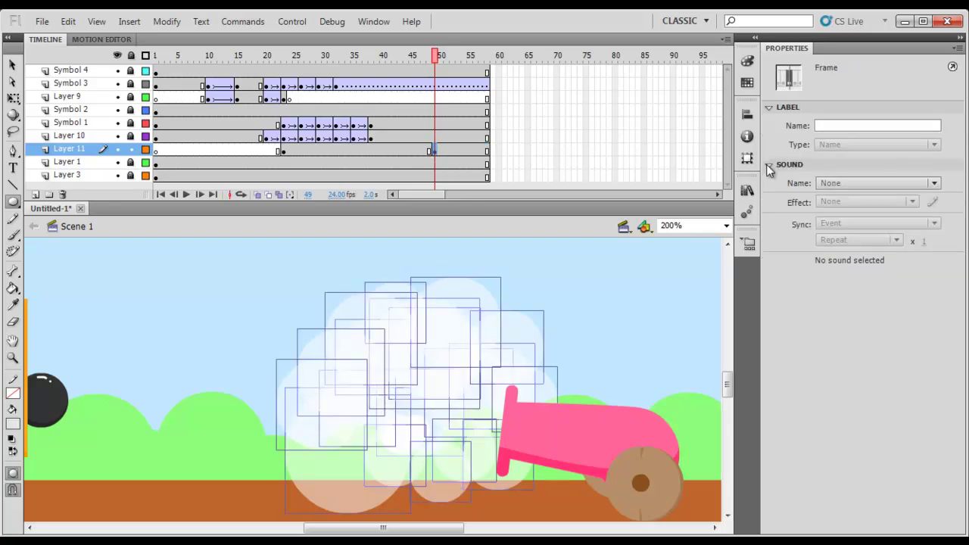
key(ctrl+b)
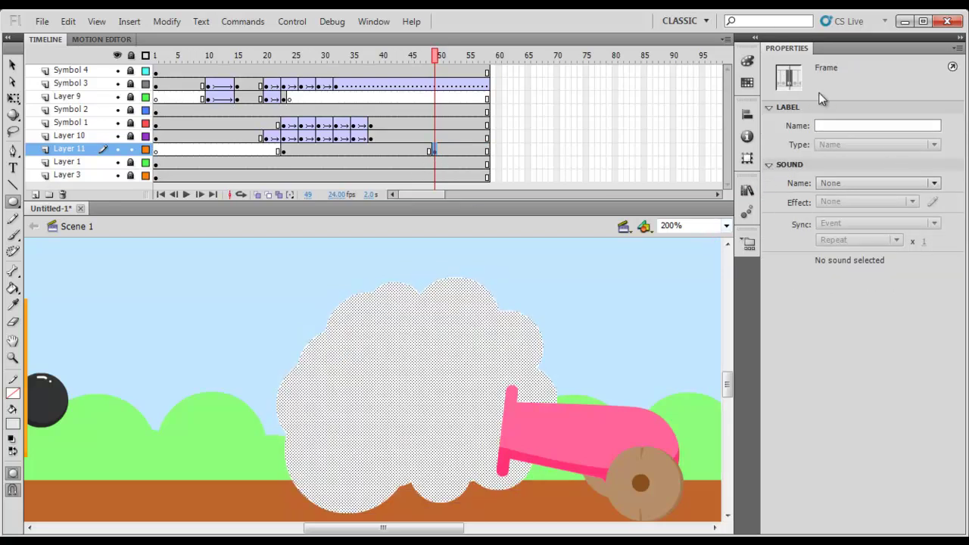
click(13, 426)
click(184, 261)
text(0)
key(Return)
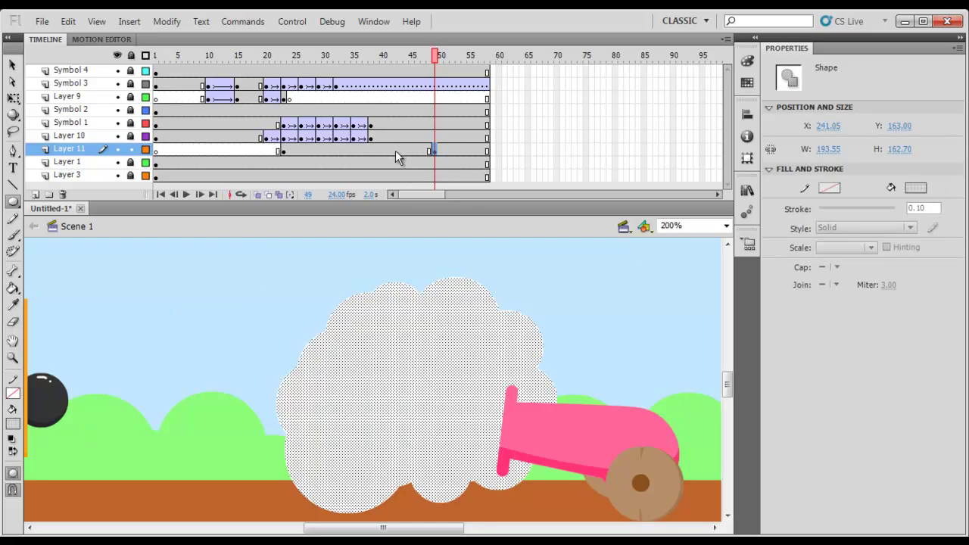
Create a shape tween between the smoke layer's keyframes at frames 23 and 49 and play it back
right_click(396, 151)
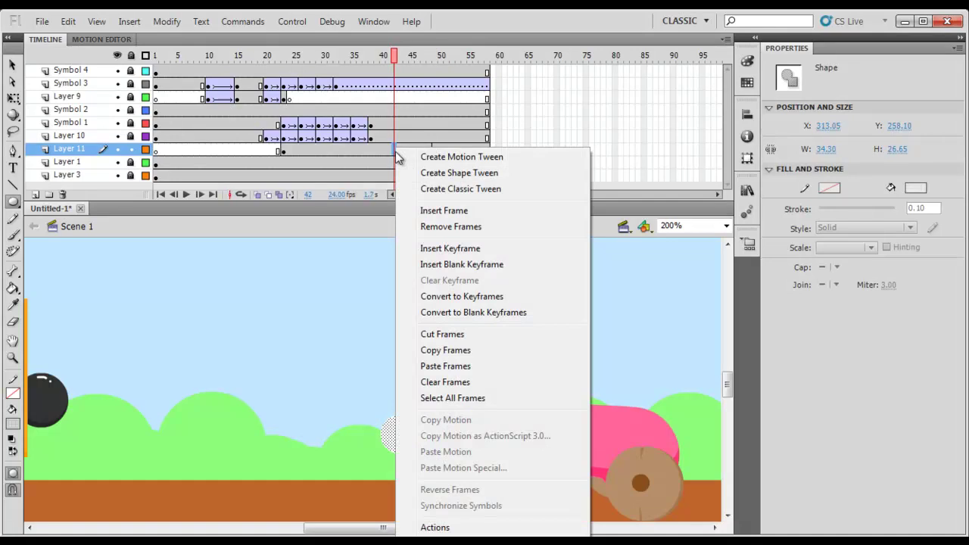
click(437, 178)
click(524, 278)
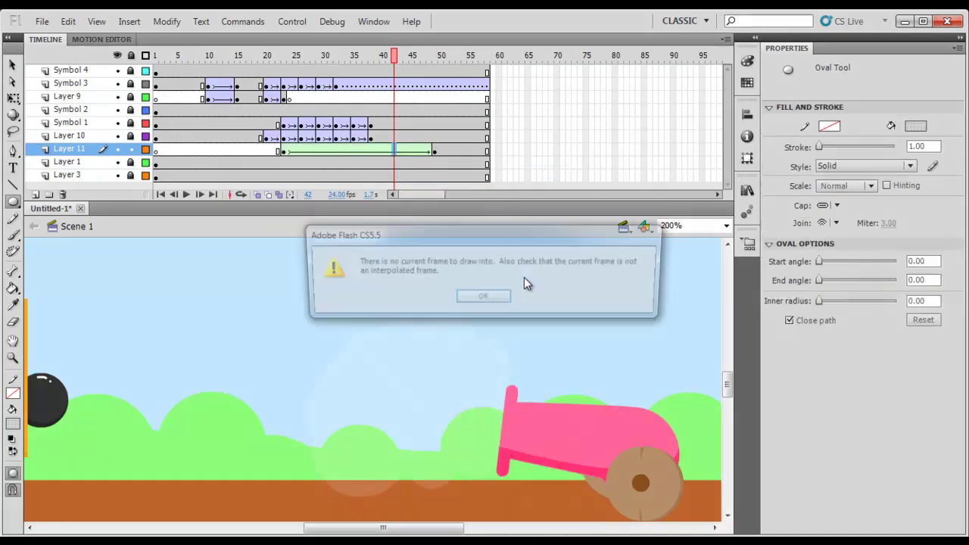
click(487, 296)
key(v)
key(Return)
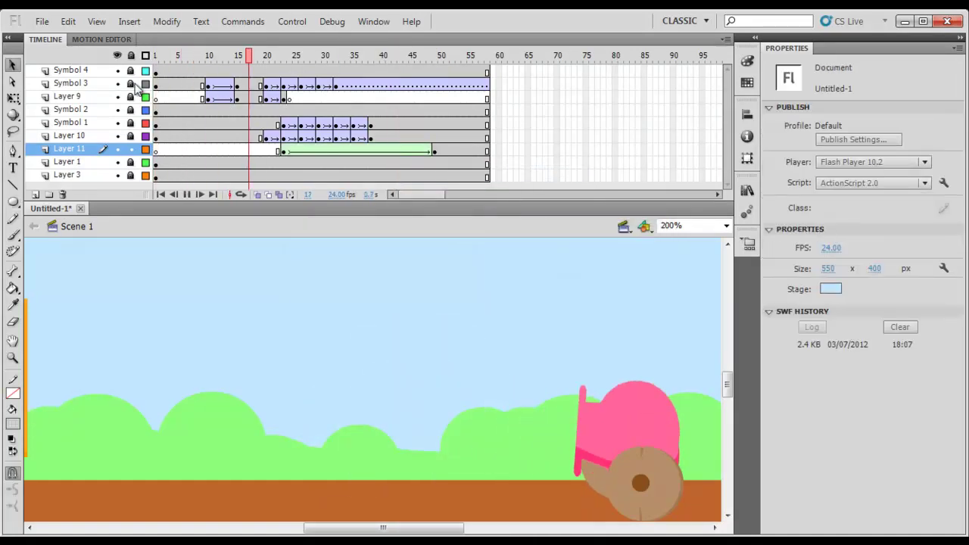
Move the smoke's starting keyframe to frame 20 and reposition the puff behind the cannon barrel
click(292, 56)
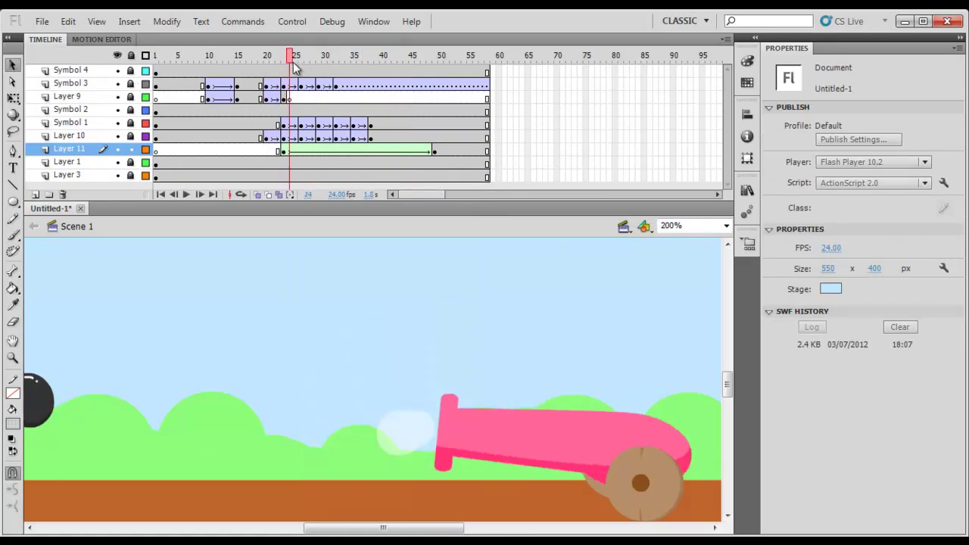
drag(294, 68, 269, 76)
drag(286, 71, 263, 95)
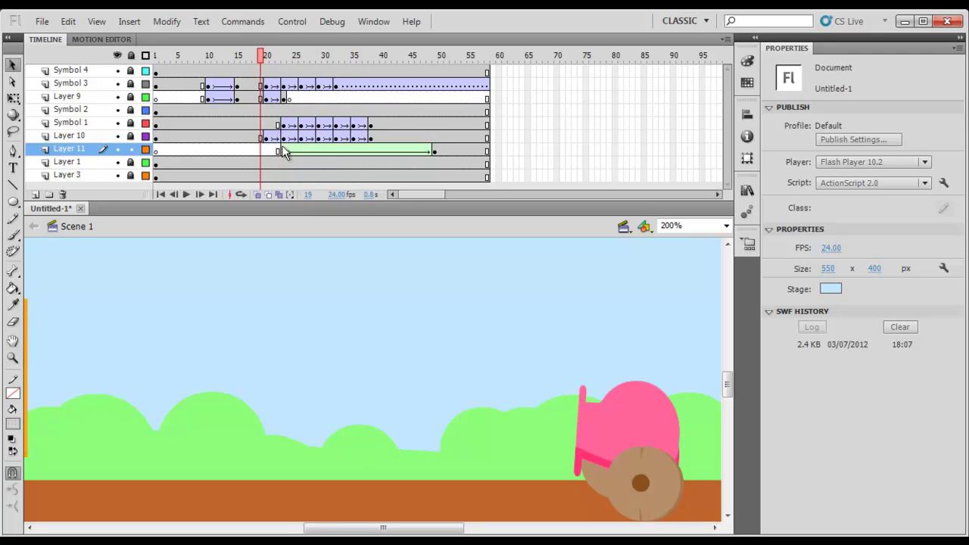
click(281, 152)
drag(282, 152, 266, 151)
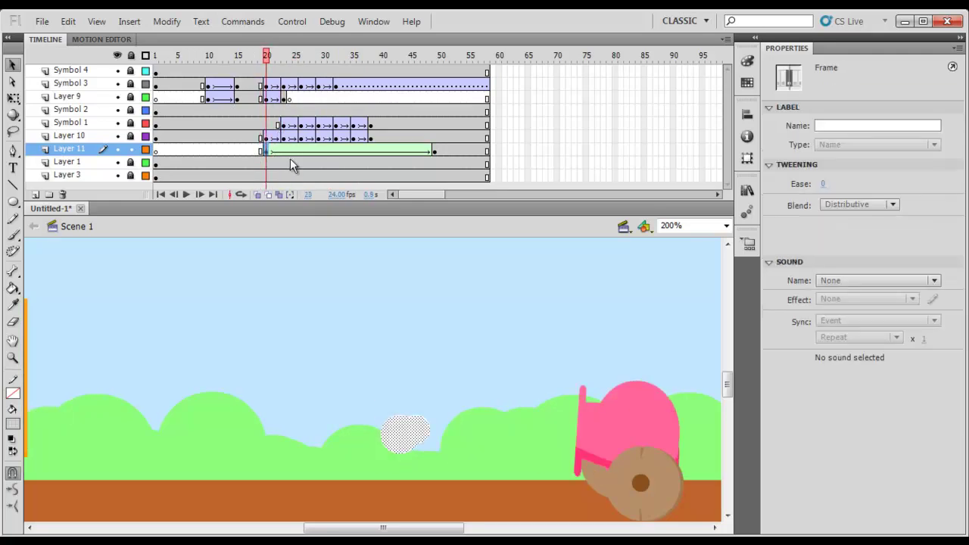
drag(382, 421, 594, 432)
Insert a smoke keyframe at frame 23 and move the puff out to the cannon's muzzle
drag(273, 58, 284, 63)
click(285, 151)
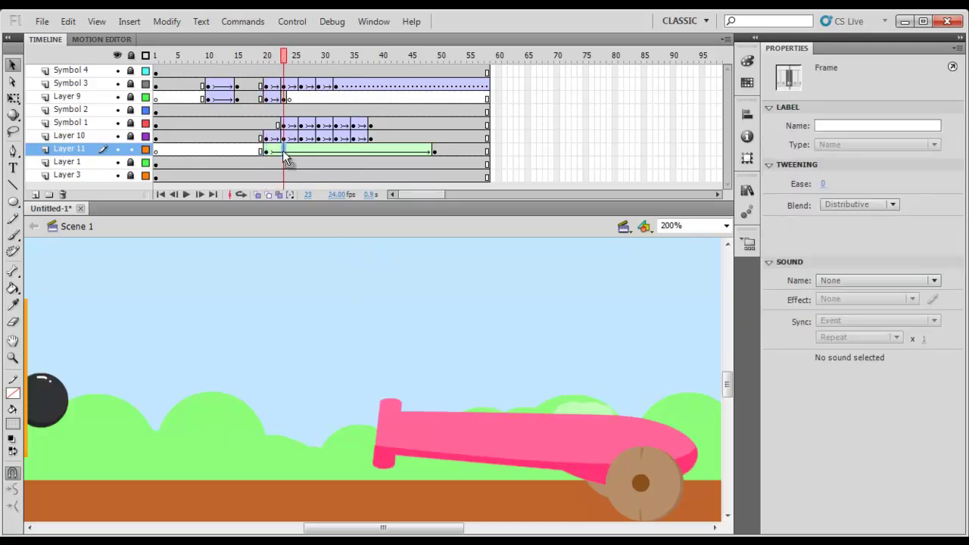
key(F6)
mouse_move(598, 415)
mouse_down()
mouse_move(370, 406)
mouse_move(371, 425)
mouse_up()
Enlarge the frame 23 puff and spread copies into a wider cloud ahead of the muzzle, ending with a piece about 51 by 40 px
key(q)
drag(389, 393, 463, 334)
mouse_move(412, 372)
mouse_down()
mouse_move(369, 405)
mouse_move(372, 435)
mouse_move(366, 385)
mouse_move(329, 371)
mouse_move(309, 406)
mouse_move(318, 444)
mouse_move(363, 464)
mouse_move(314, 450)
mouse_up()
key(ctrl+z)
key(ctrl+z)
drag(320, 450, 305, 368)
drag(284, 375, 242, 417)
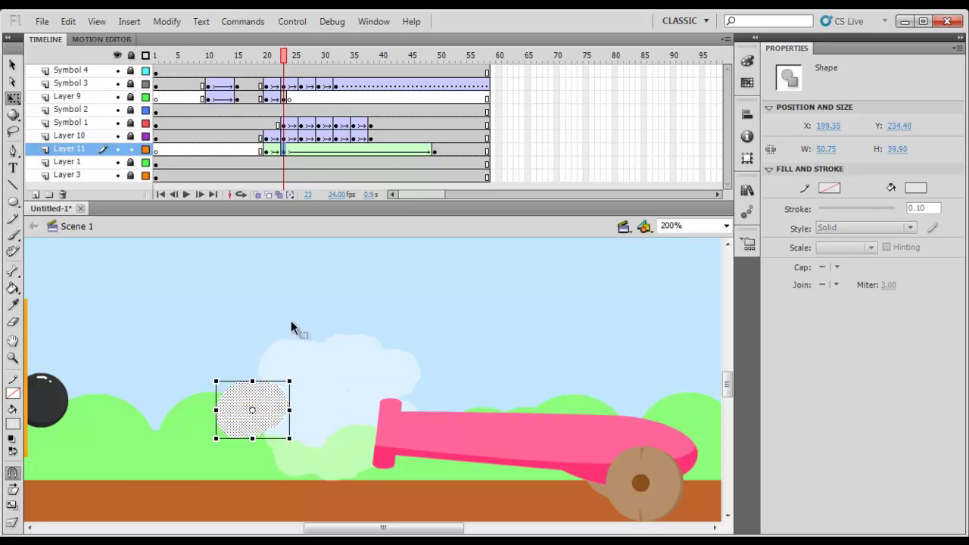
Play back the animation and scrub onward from frame 23 to check how the smoke morphs
key(Return)
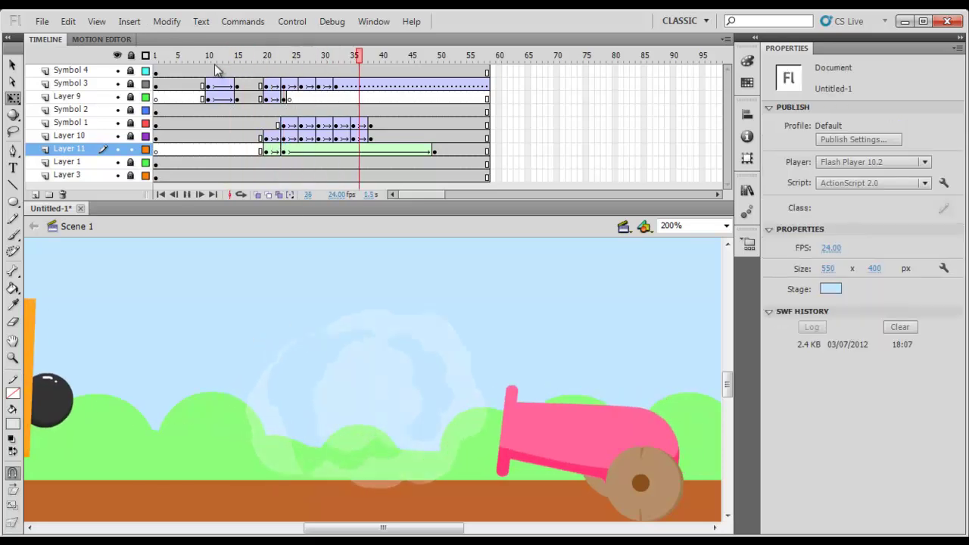
click(284, 56)
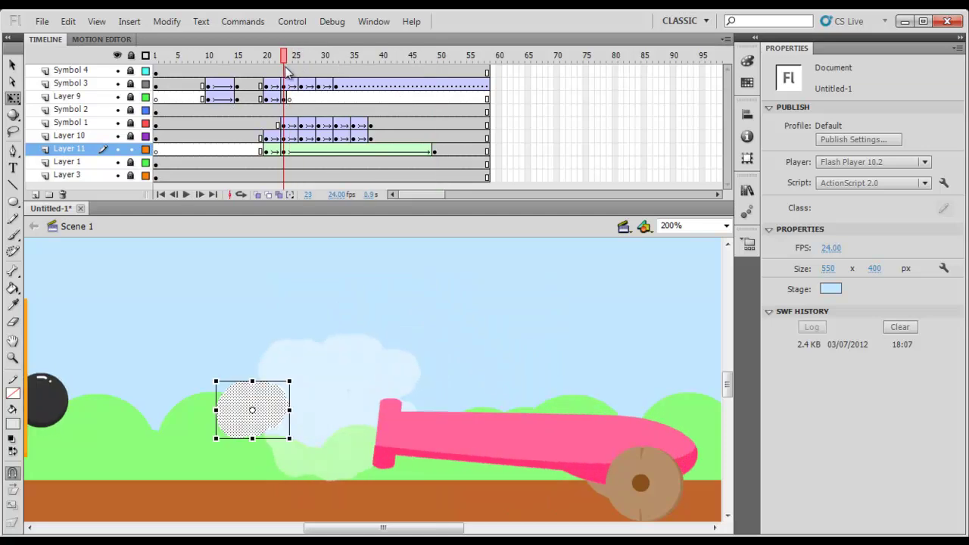
drag(286, 70, 424, 71)
Display the smoke layer as outlines at frame 49 and hide all the layers above it
click(435, 151)
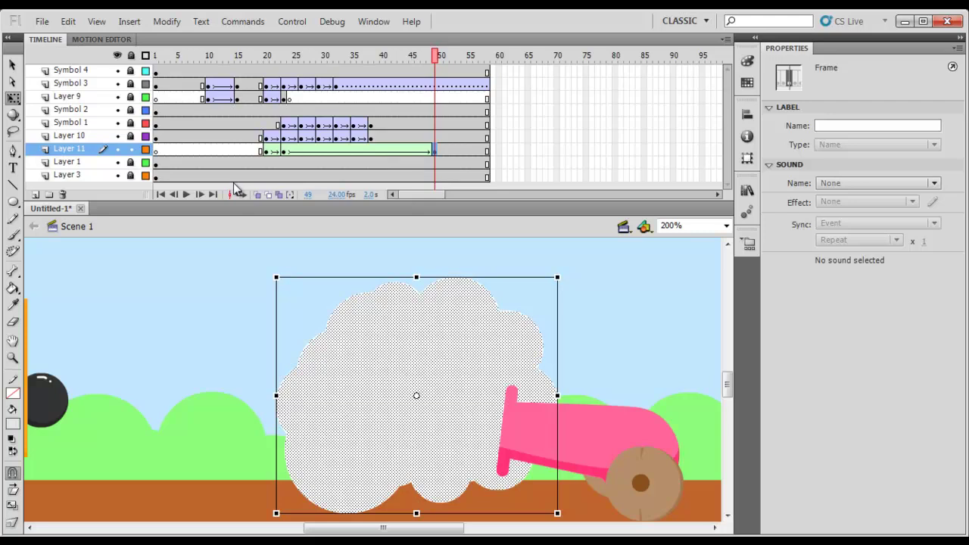
click(147, 151)
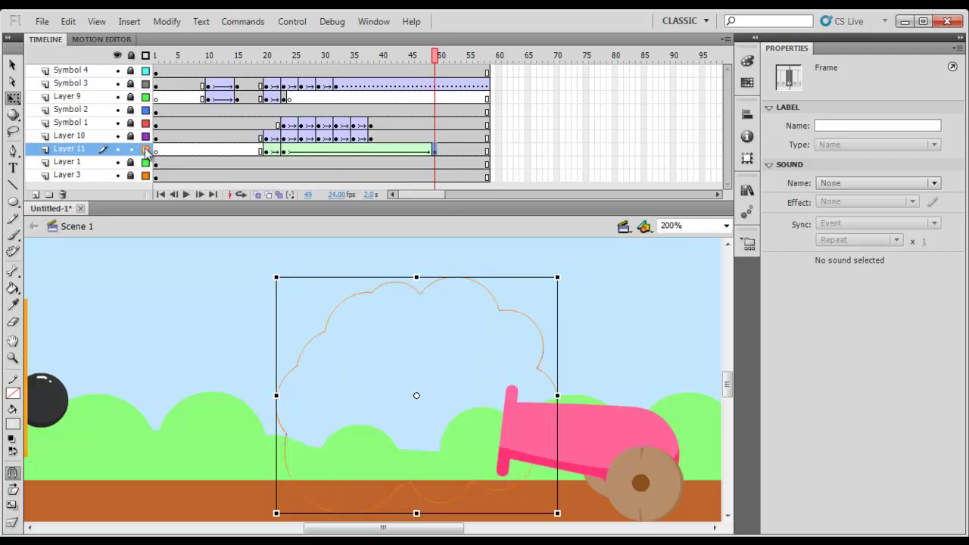
drag(118, 136, 118, 69)
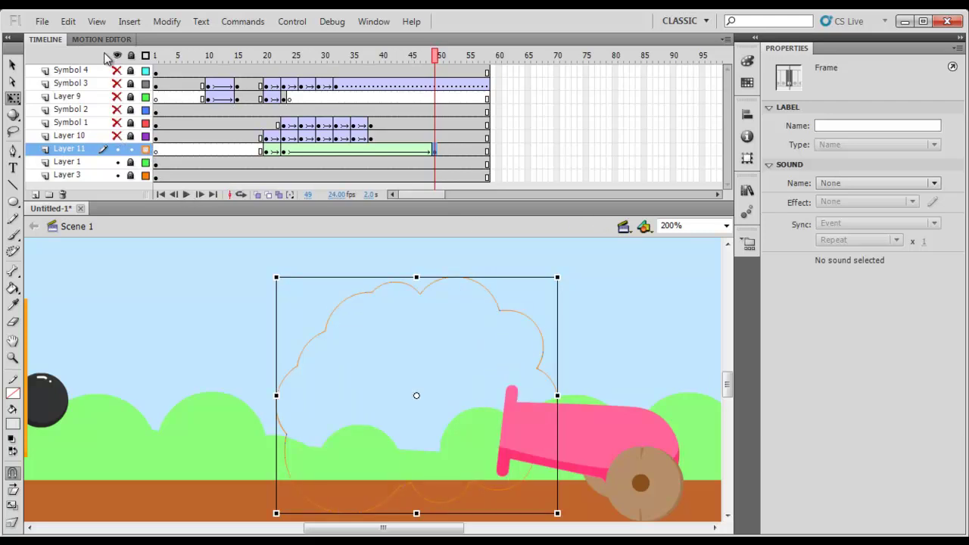
key(space)
drag(612, 415, 602, 378)
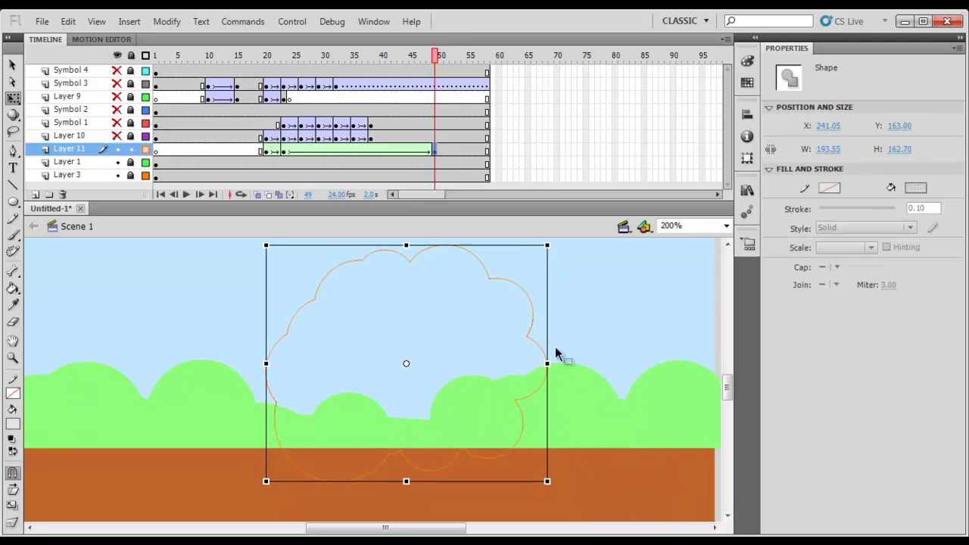
Brush over the small hole inside the frame 23 smoke cloud and break everything apart into one solid shape
click(287, 152)
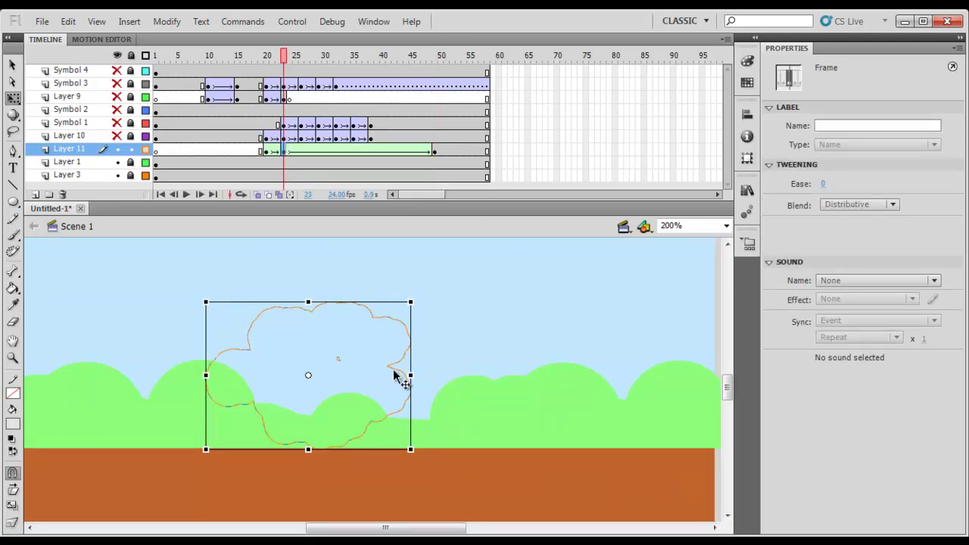
key(b)
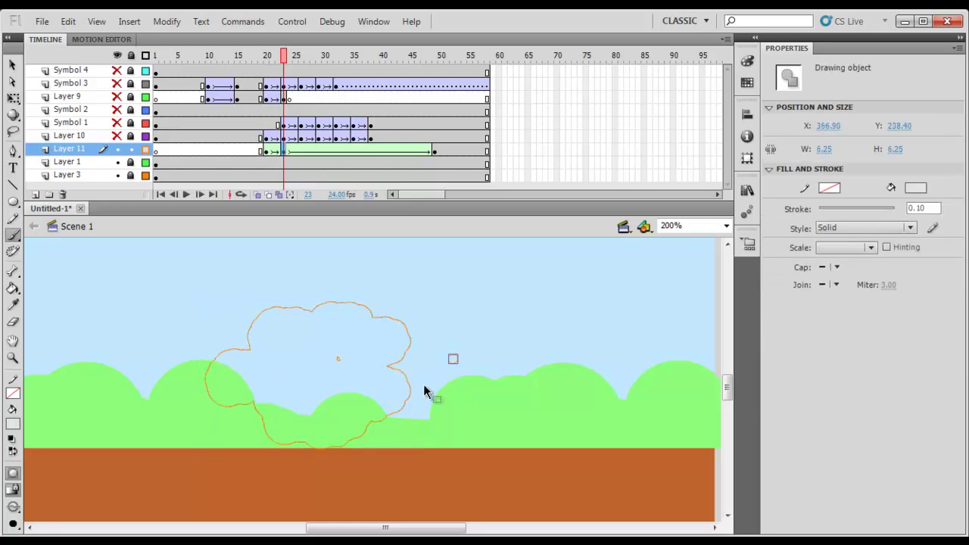
click(334, 354)
drag(335, 359, 350, 389)
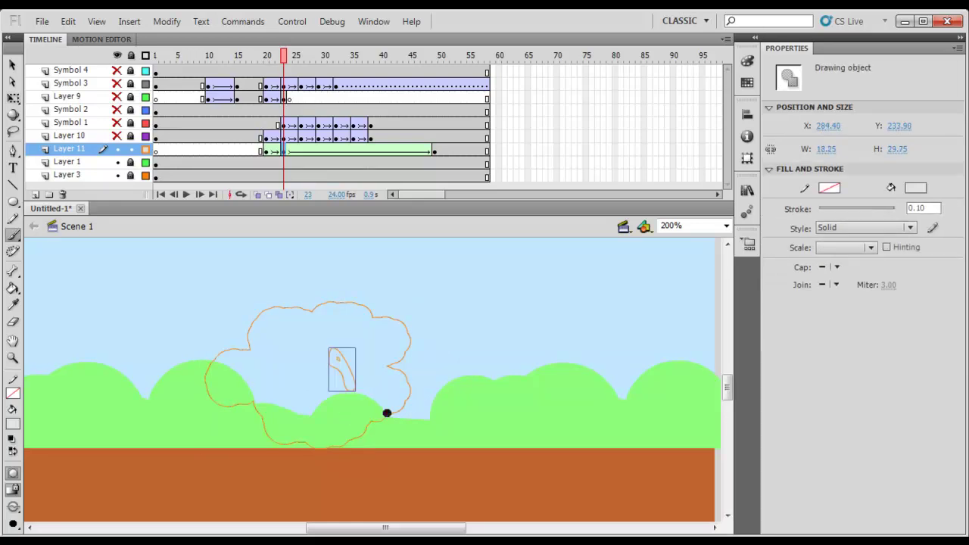
key(v)
click(434, 309)
key(ctrl+a)
key(ctrl+b)
click(492, 370)
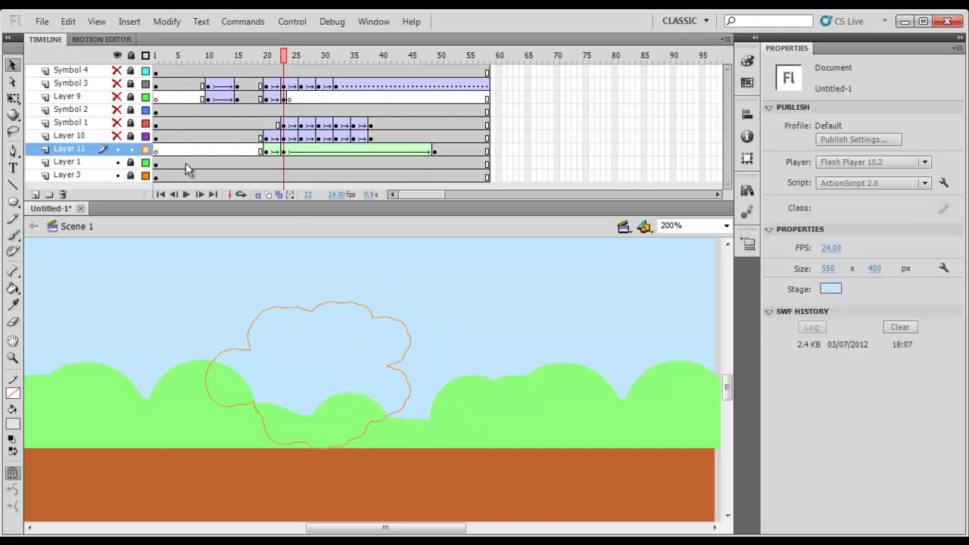
Return the smoke layer to normal display, unhide the layers above it and play back the animation
click(145, 151)
click(297, 74)
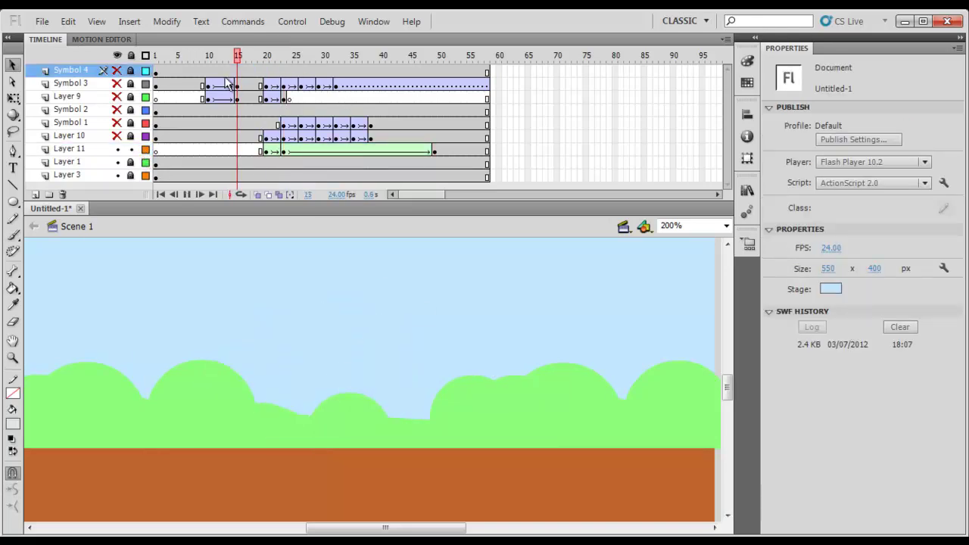
key(Return)
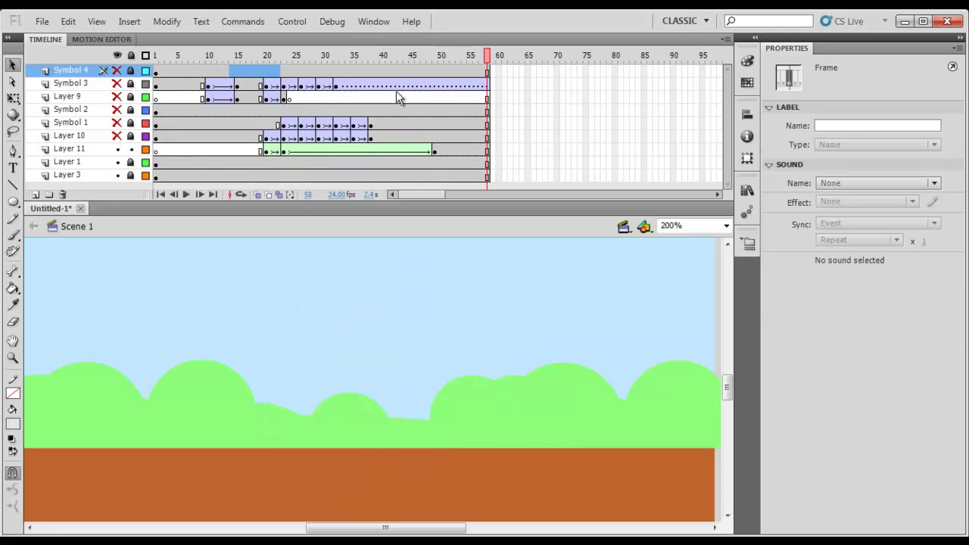
key(Return)
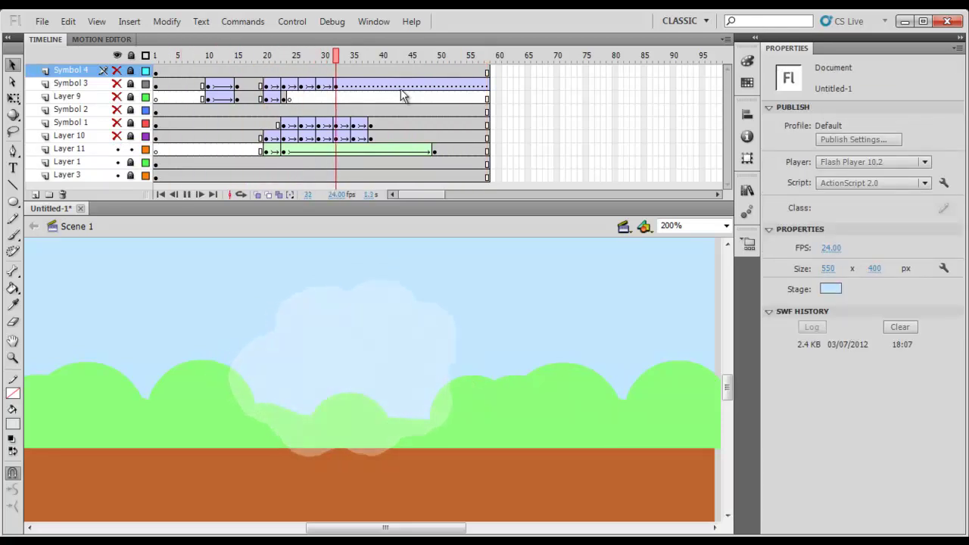
key(Return)
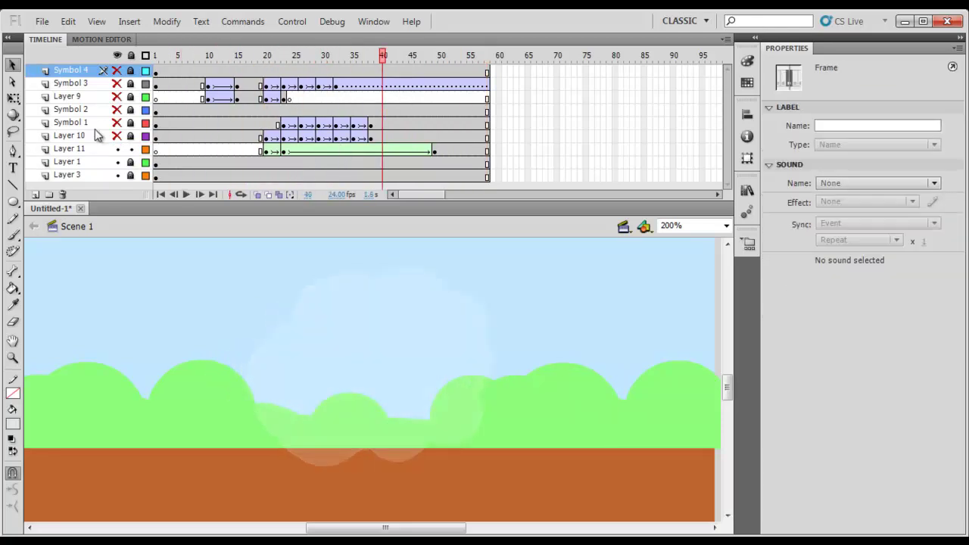
drag(118, 135, 117, 70)
key(Return)
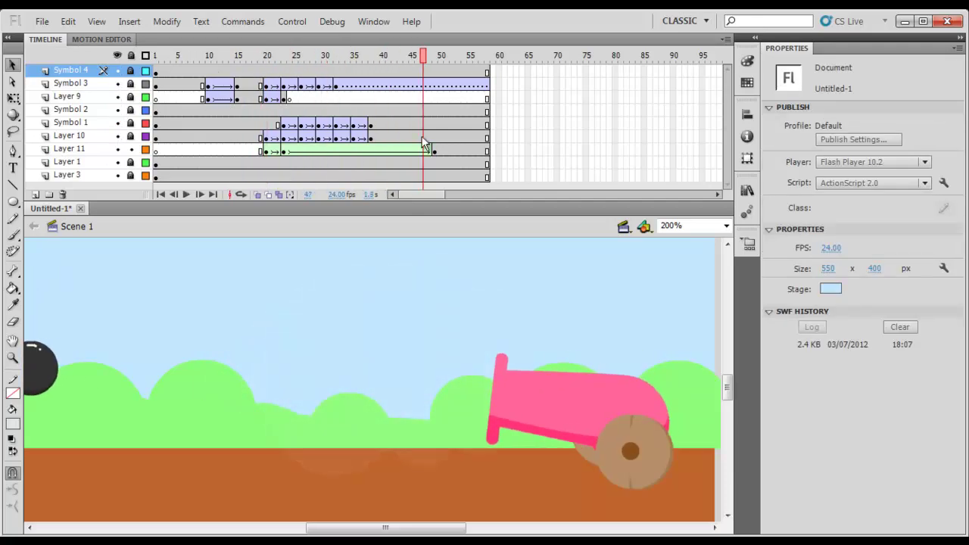
Shift the transparent smoke cloud at frame 49 toward the target and play the animation
click(434, 149)
key(F6)
drag(444, 325, 153, 340)
drag(423, 70, 201, 86)
key(Return)
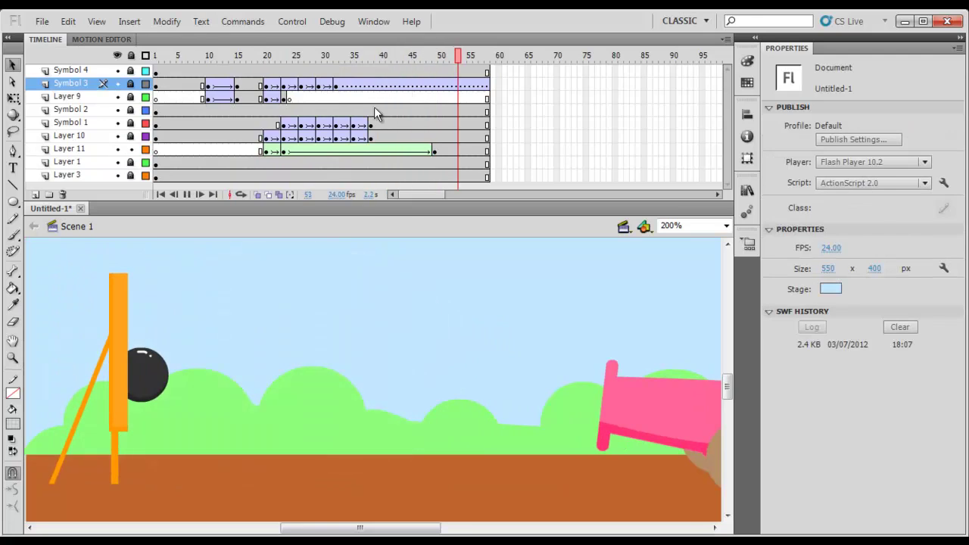
Move the ending smoke cloud partway back toward the cannon and replay the animation
click(431, 151)
drag(333, 318, 465, 318)
key(Return)
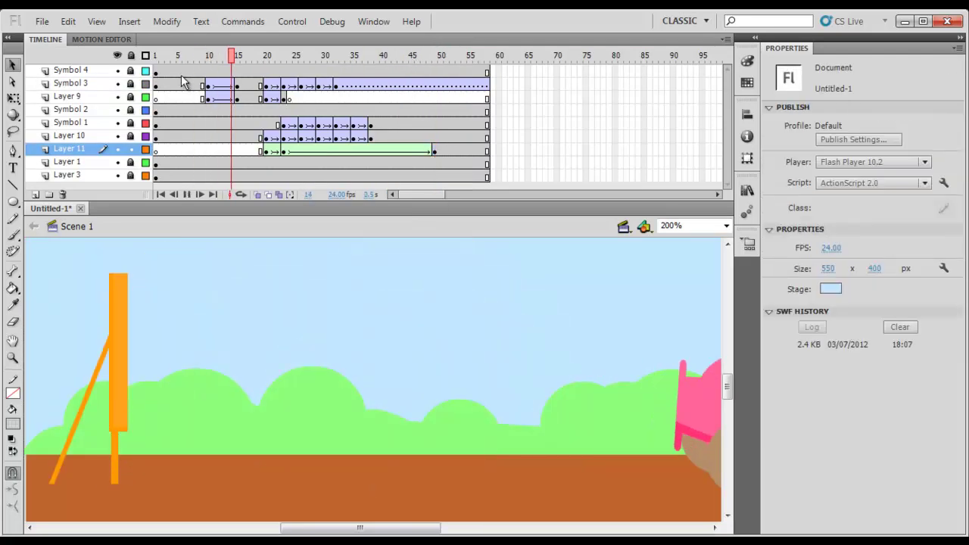
Extend the smoke fade by moving its last keyframe on Layer 11 to frame 58, and replay the animation
key(Return)
click(432, 152)
drag(433, 151, 487, 151)
click(178, 55)
key(Return)
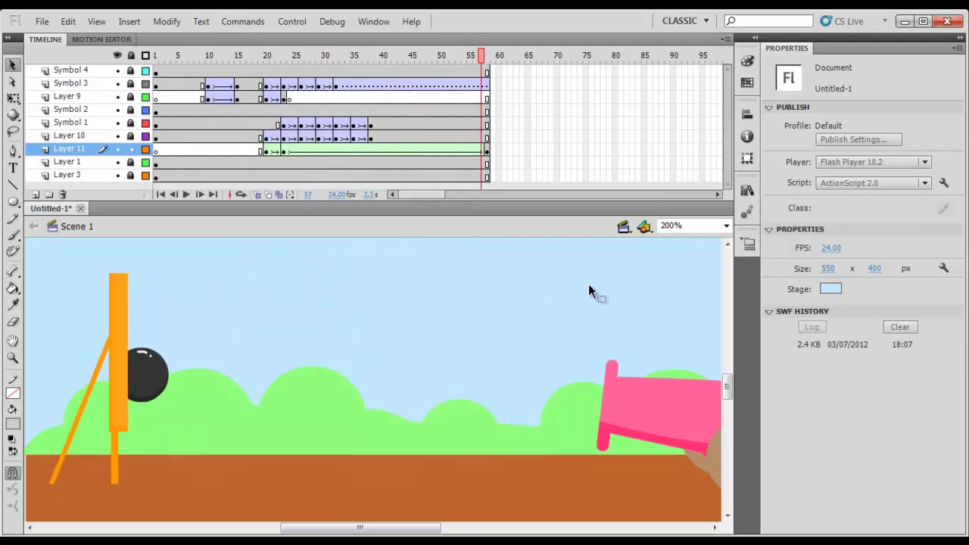
drag(573, 284, 544, 286)
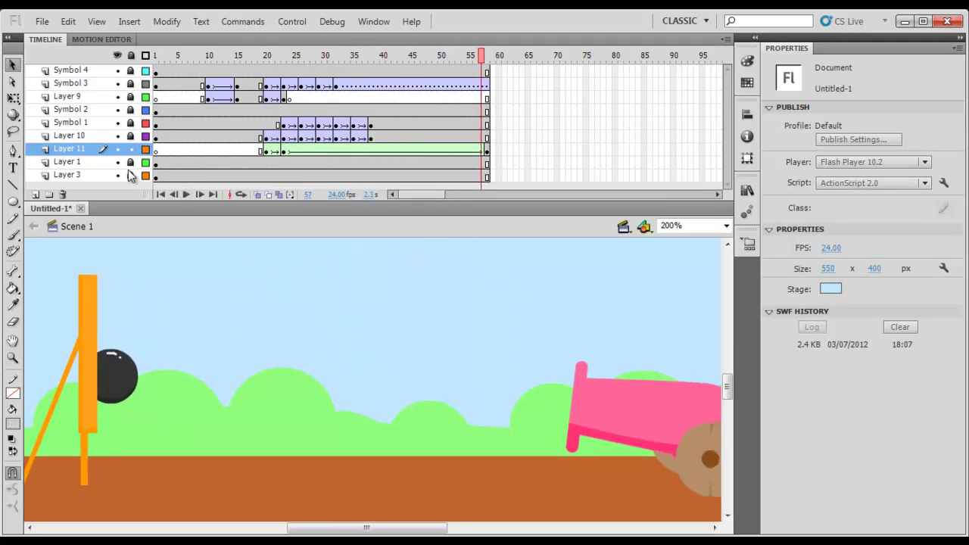
Add a layer directly beneath smoke Layer 11 and give it blank keyframes on frames 21 to 25
click(240, 68)
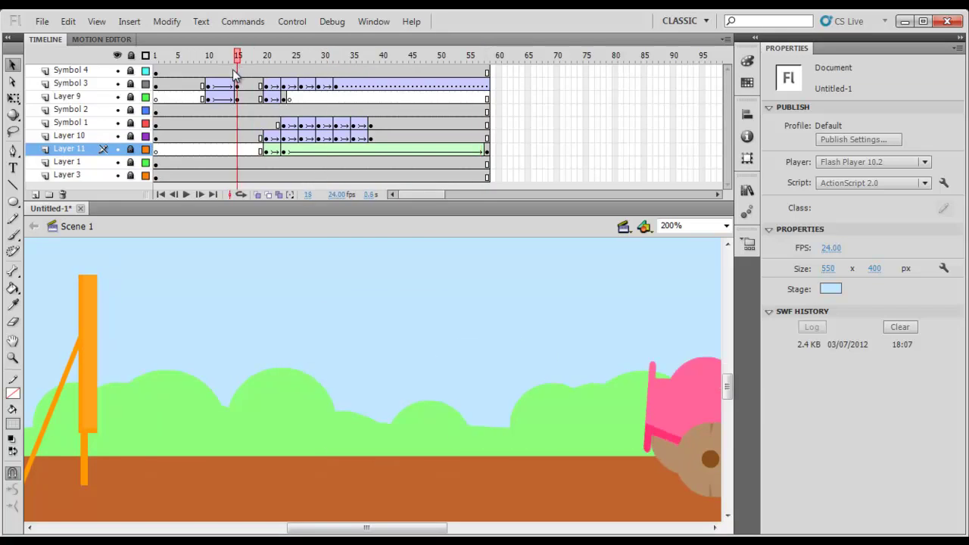
click(297, 82)
drag(296, 81, 274, 102)
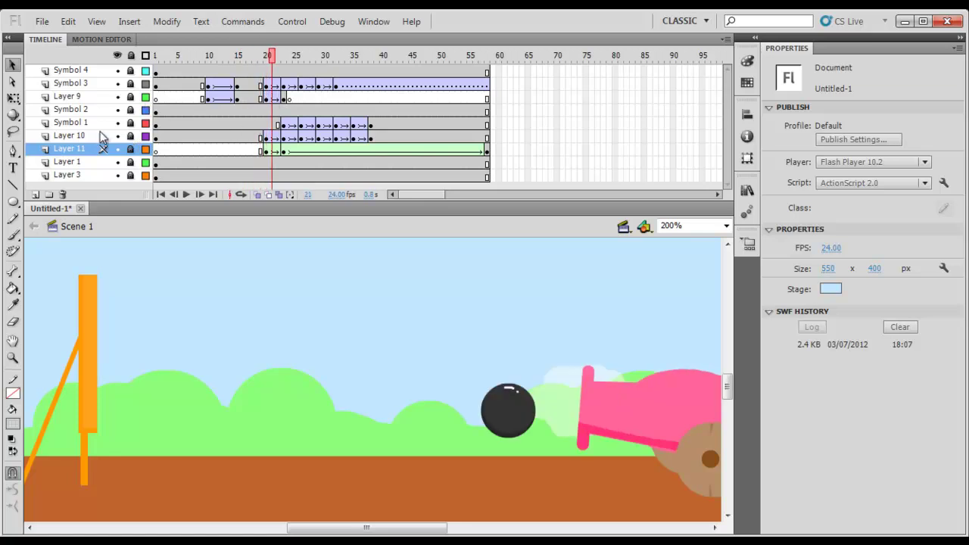
click(76, 111)
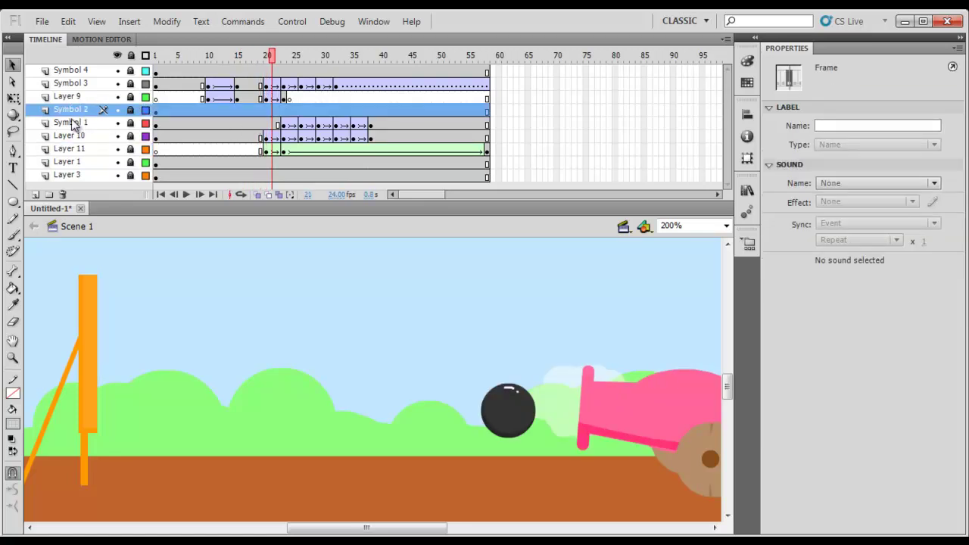
click(82, 150)
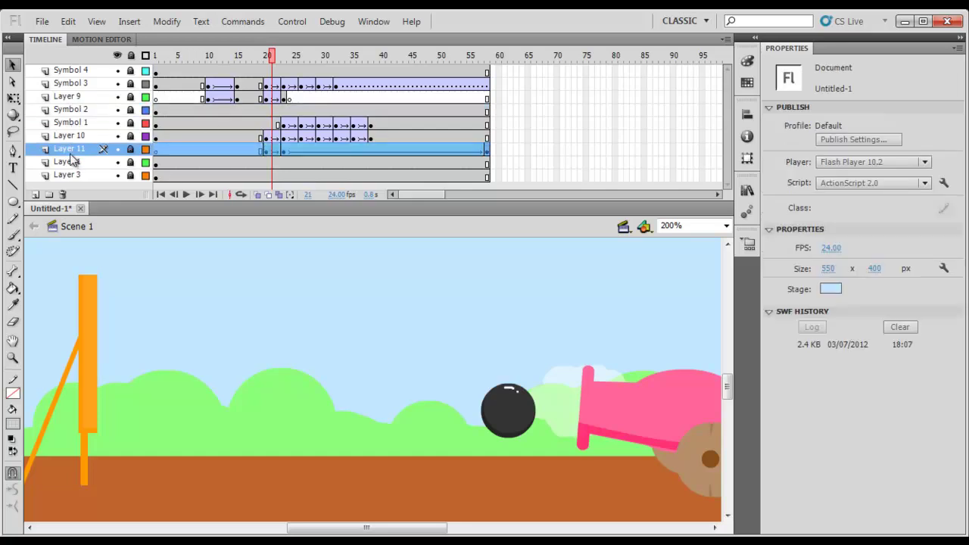
click(72, 164)
click(35, 194)
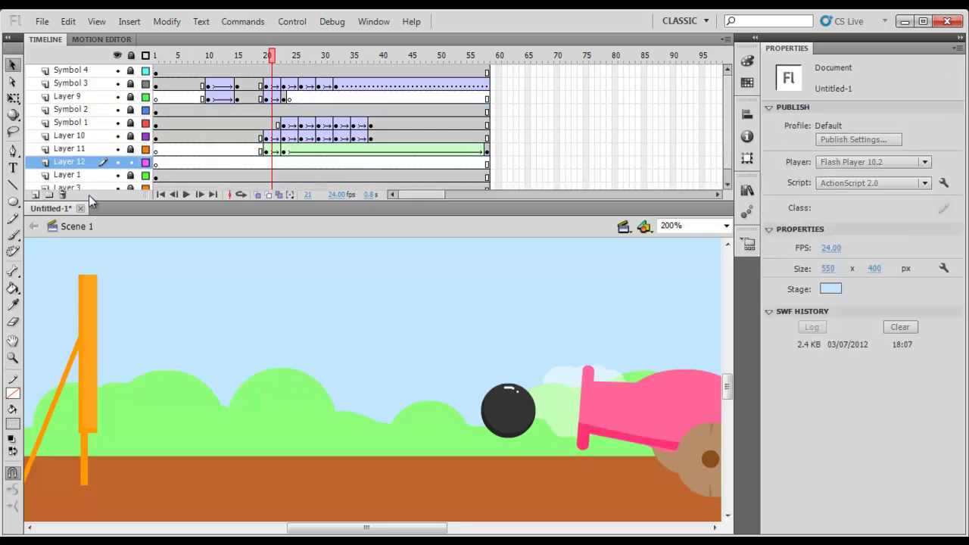
drag(272, 162, 299, 166)
click(274, 165)
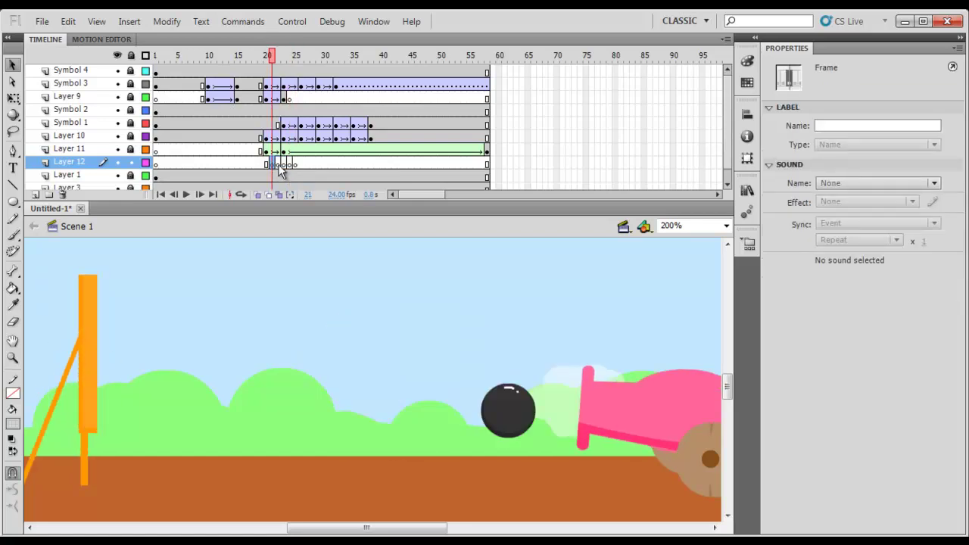
Set up the Brush tool with the cannonball's dark grey fill and a larger brush size
key(ctrl+=)
drag(462, 372, 238, 316)
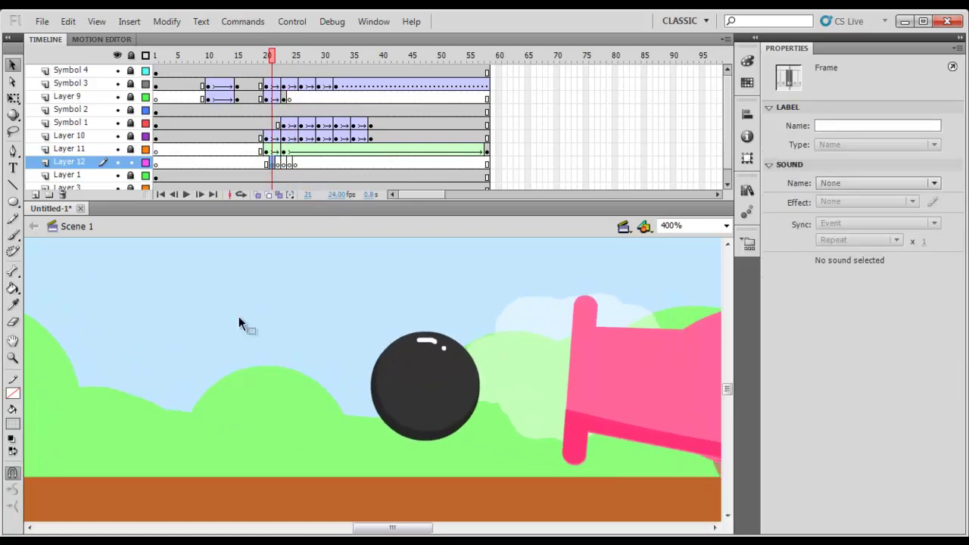
key(b)
click(13, 424)
click(115, 375)
click(13, 424)
drag(182, 261, 621, 197)
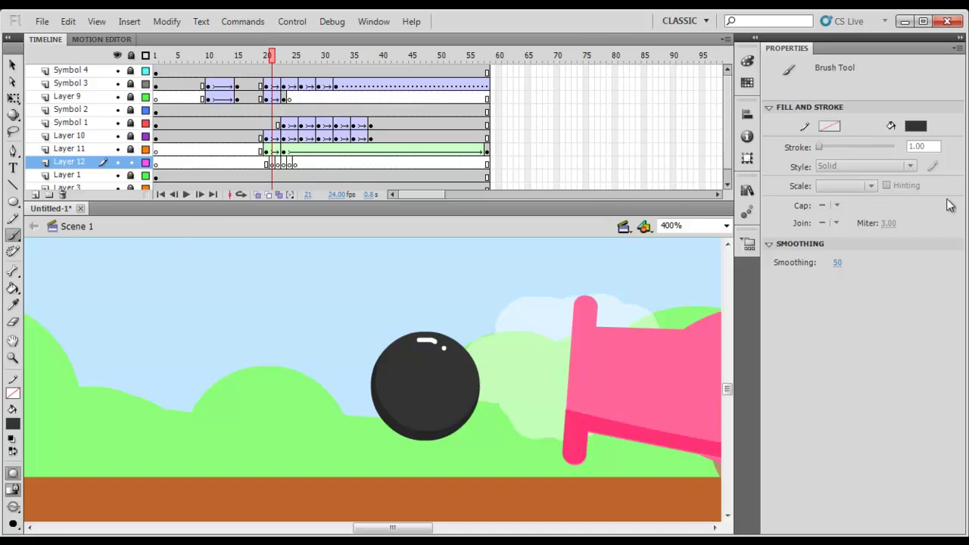
click(14, 524)
click(46, 504)
Brush a jagged motion trail from the cannonball back toward the cannon at frame 21 and fill its gaps dark grey
mouse_move(434, 342)
mouse_down()
mouse_move(492, 347)
mouse_move(496, 367)
mouse_move(480, 381)
mouse_up()
key(ctrl+z)
mouse_move(424, 340)
mouse_down()
mouse_move(504, 348)
mouse_move(474, 364)
mouse_move(532, 374)
mouse_move(504, 387)
mouse_move(555, 400)
mouse_move(430, 430)
mouse_up()
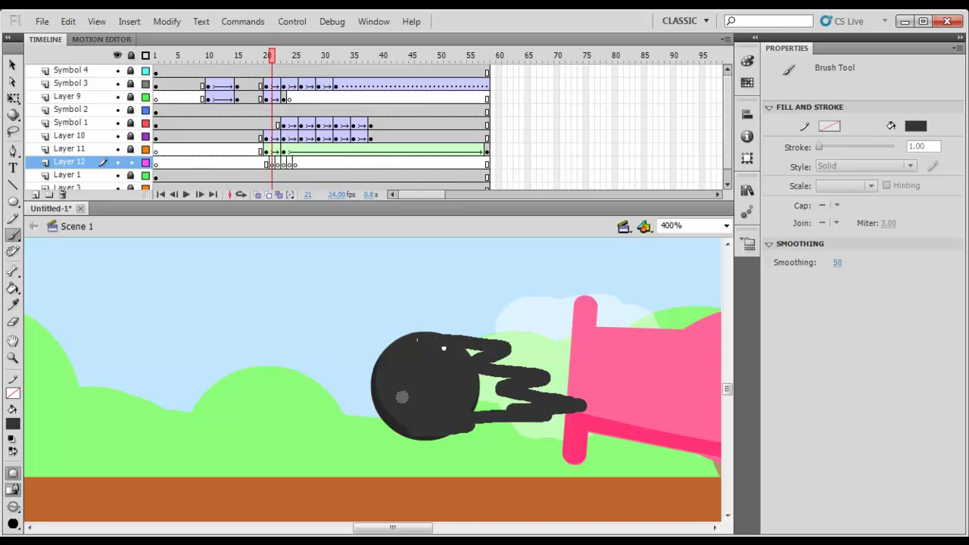
drag(432, 340, 432, 340)
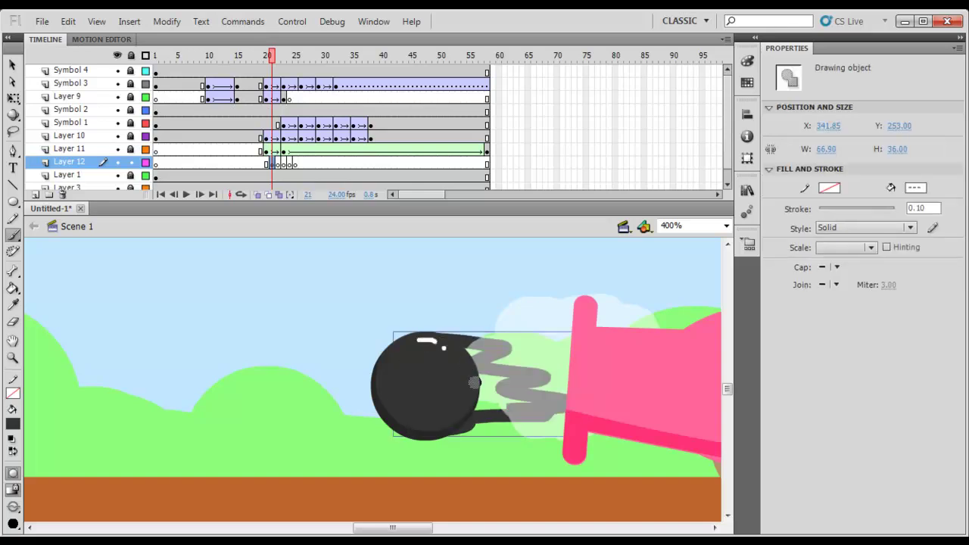
key(k)
click(464, 383)
key(v)
click(431, 286)
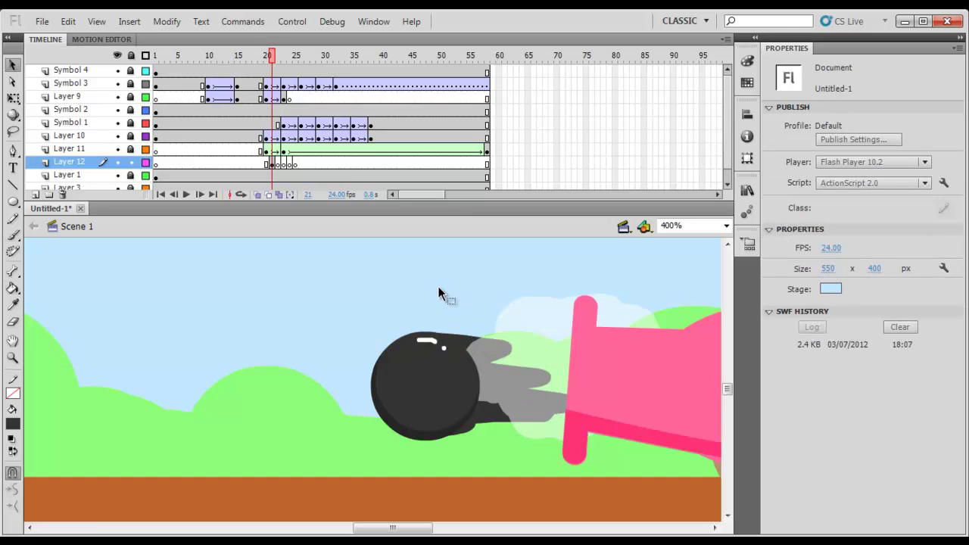
Paint long pointed motion streaks behind the cannonball at frame 22 and fill the area between them dark grey
click(278, 165)
drag(256, 303, 326, 320)
key(b)
mouse_move(164, 302)
mouse_down()
mouse_move(280, 319)
mouse_move(255, 328)
mouse_move(441, 346)
mouse_move(422, 354)
mouse_move(490, 363)
mouse_move(253, 361)
mouse_move(242, 368)
mouse_move(302, 377)
mouse_move(173, 385)
mouse_up()
mouse_move(128, 316)
mouse_down()
mouse_move(183, 319)
mouse_move(200, 305)
mouse_move(322, 310)
mouse_move(213, 331)
mouse_move(394, 338)
mouse_move(413, 358)
mouse_move(253, 353)
mouse_move(278, 380)
mouse_move(146, 381)
mouse_up()
key(ctrl+z)
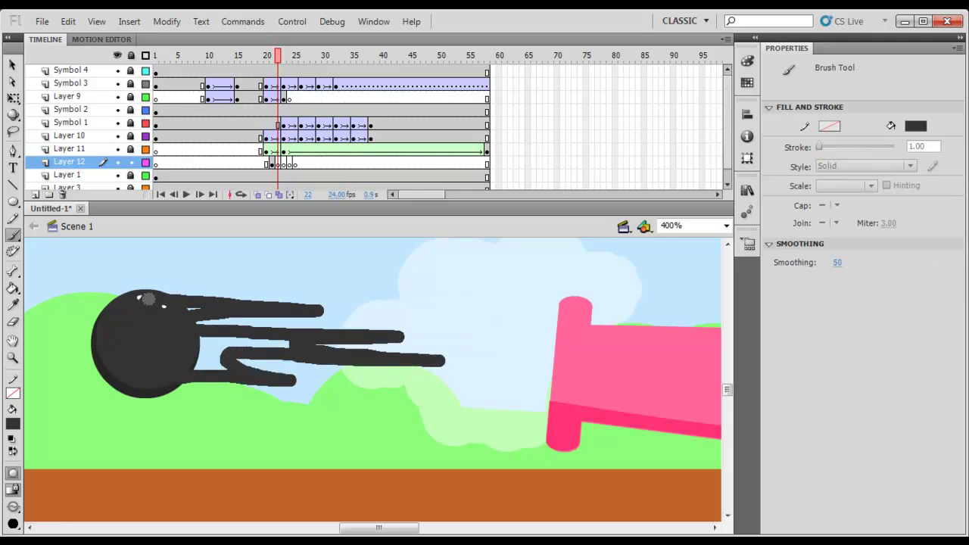
drag(148, 300, 147, 299)
key(k)
click(201, 349)
Dab loose dots near the streak ends at frame 22 and brush one short extra streak under the cannonball
key(b)
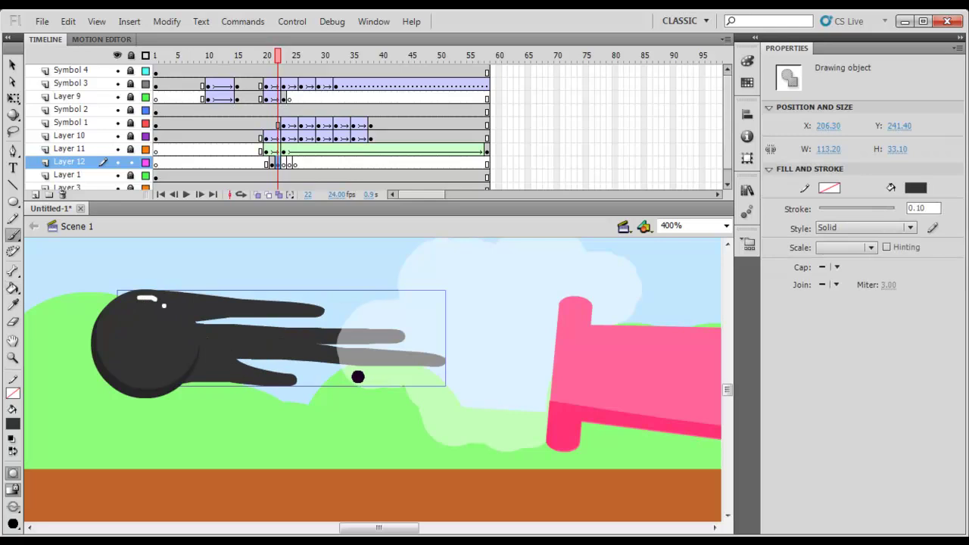
click(338, 383)
click(444, 336)
click(349, 311)
drag(144, 391, 237, 390)
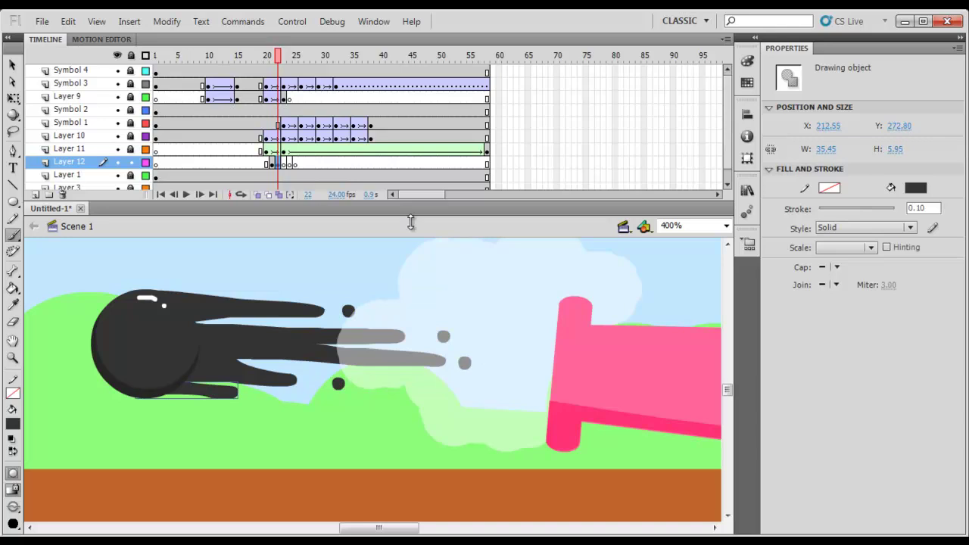
Paint a short jagged trail behind the cannonball at the target on frame 23 and fill it dark grey
click(284, 165)
drag(227, 356, 561, 353)
drag(242, 339, 349, 359)
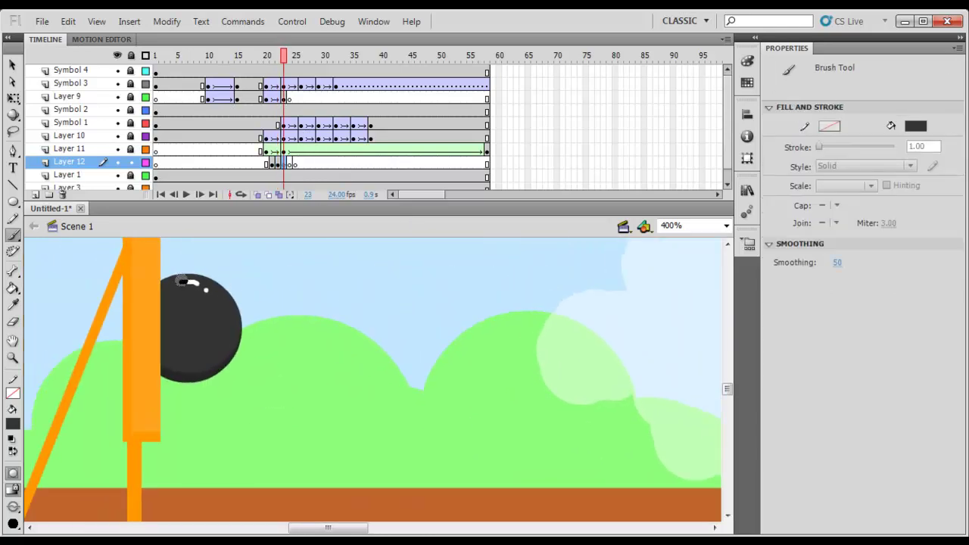
mouse_move(197, 281)
mouse_down()
mouse_move(250, 284)
mouse_move(262, 333)
mouse_move(283, 358)
mouse_move(194, 371)
mouse_up()
drag(195, 281, 198, 283)
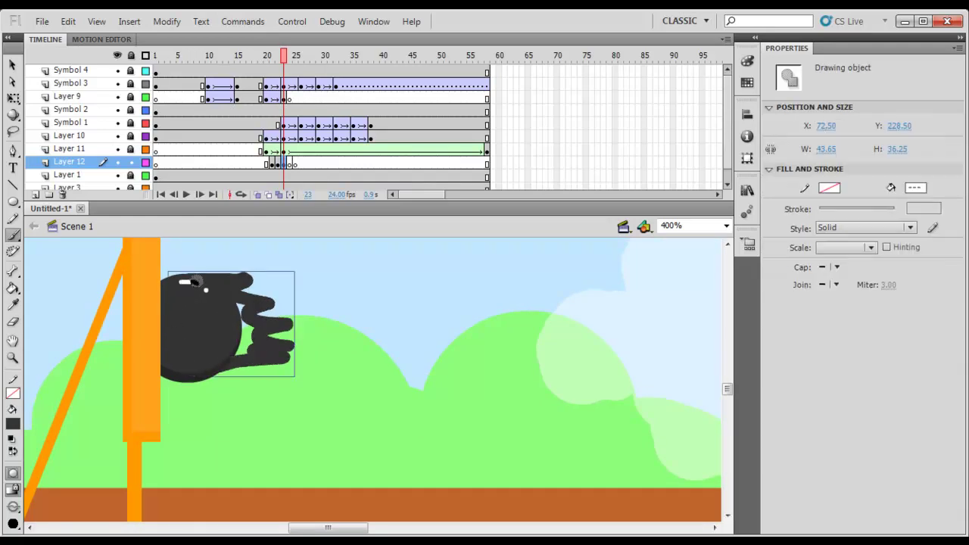
key(v)
click(354, 284)
Skew the frame 23 trail slightly downward at its trailing end with Free Transform
click(281, 353)
key(q)
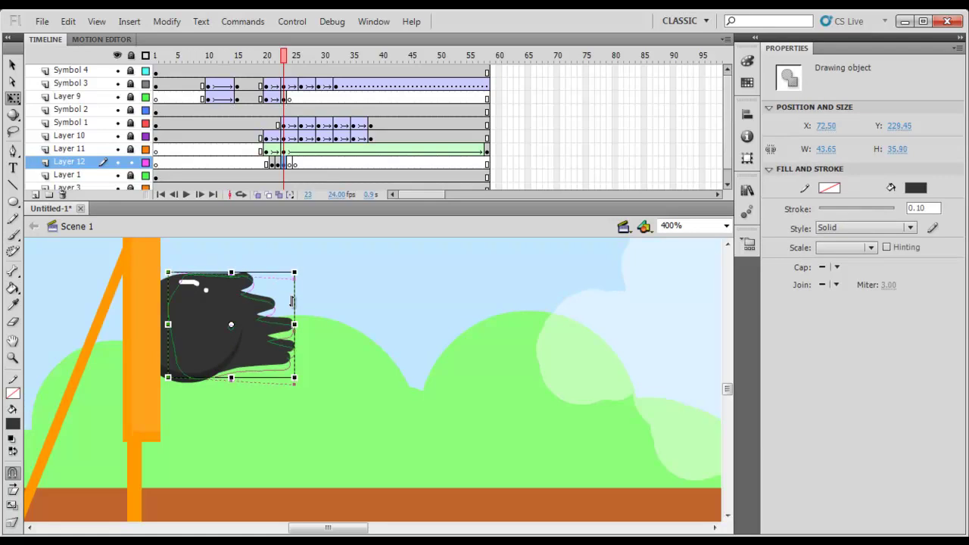
click(331, 270)
key(ctrl+minus)
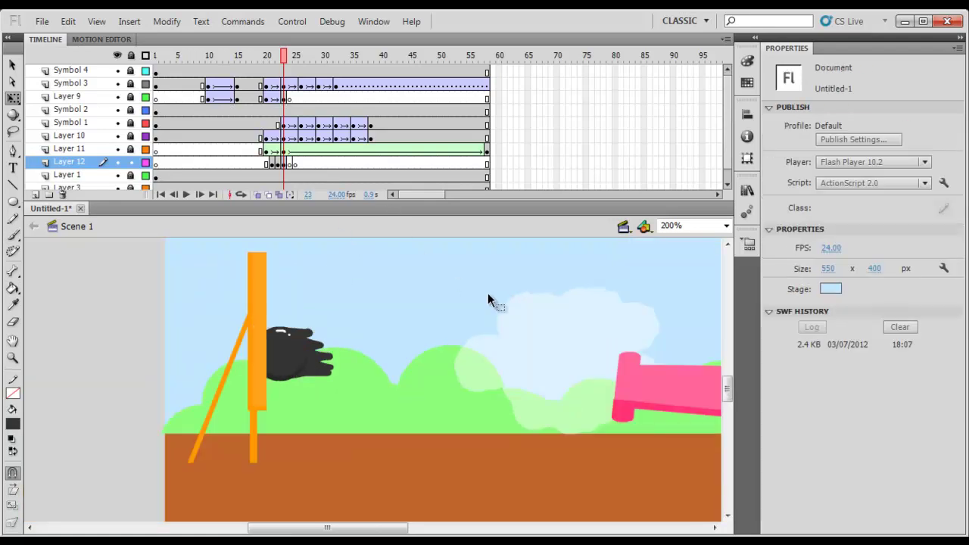
Test the movie in the preview player, close the preview and start saving the Flash document
key(ctrl+Return)
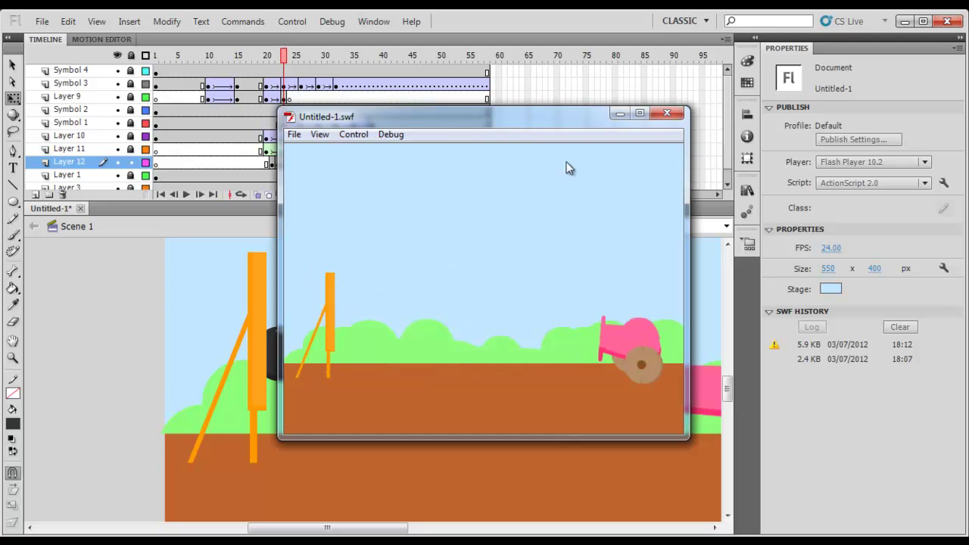
click(668, 117)
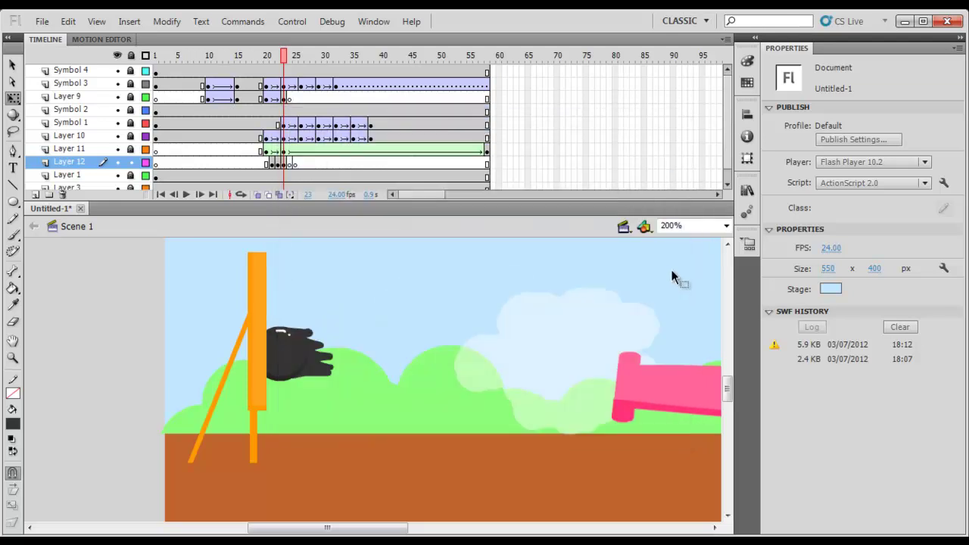
key(ctrl+s)
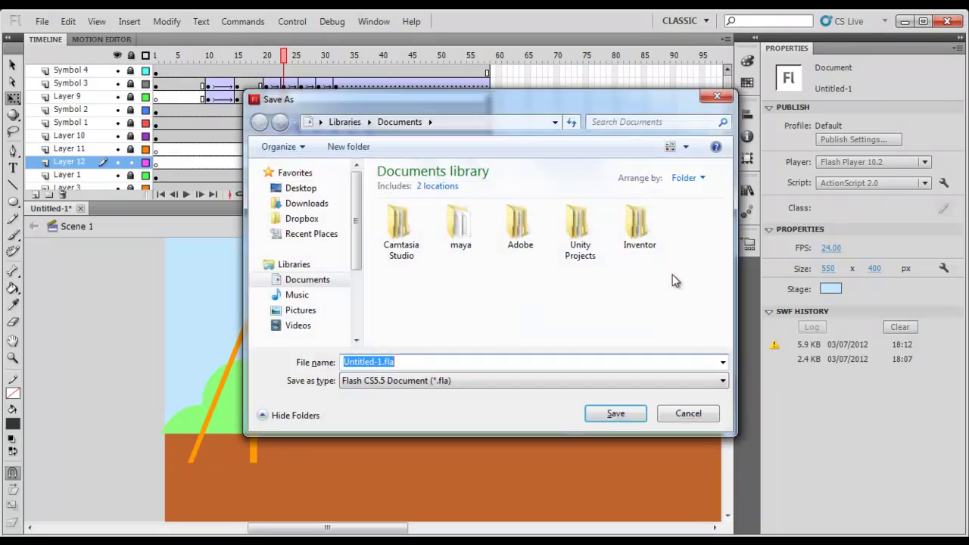